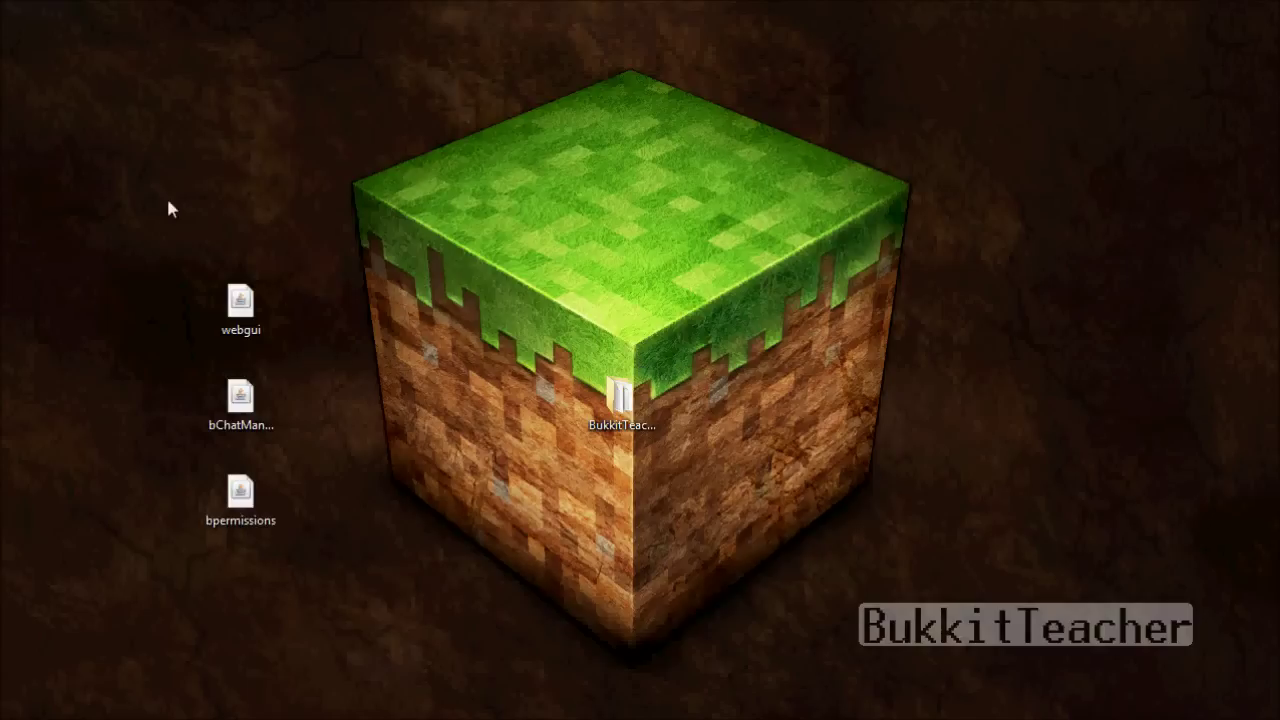
left_click_drag(165, 232, 296, 548)
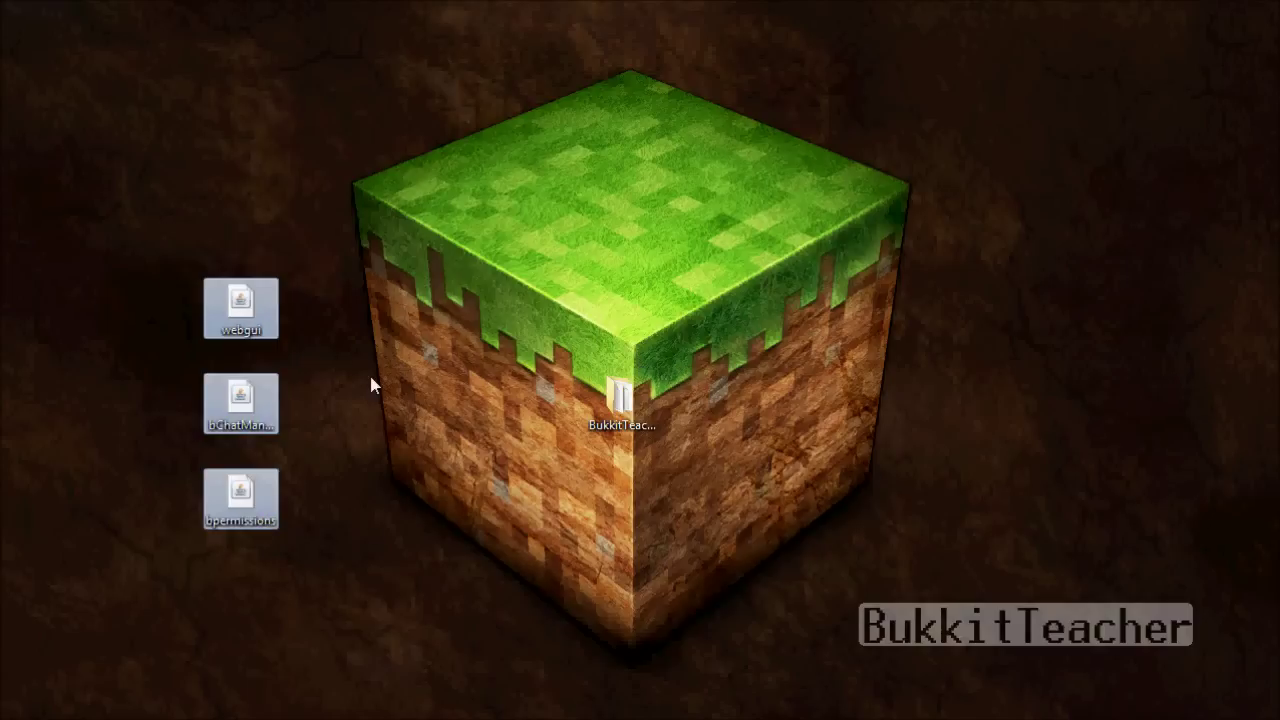
left_click(390, 452)
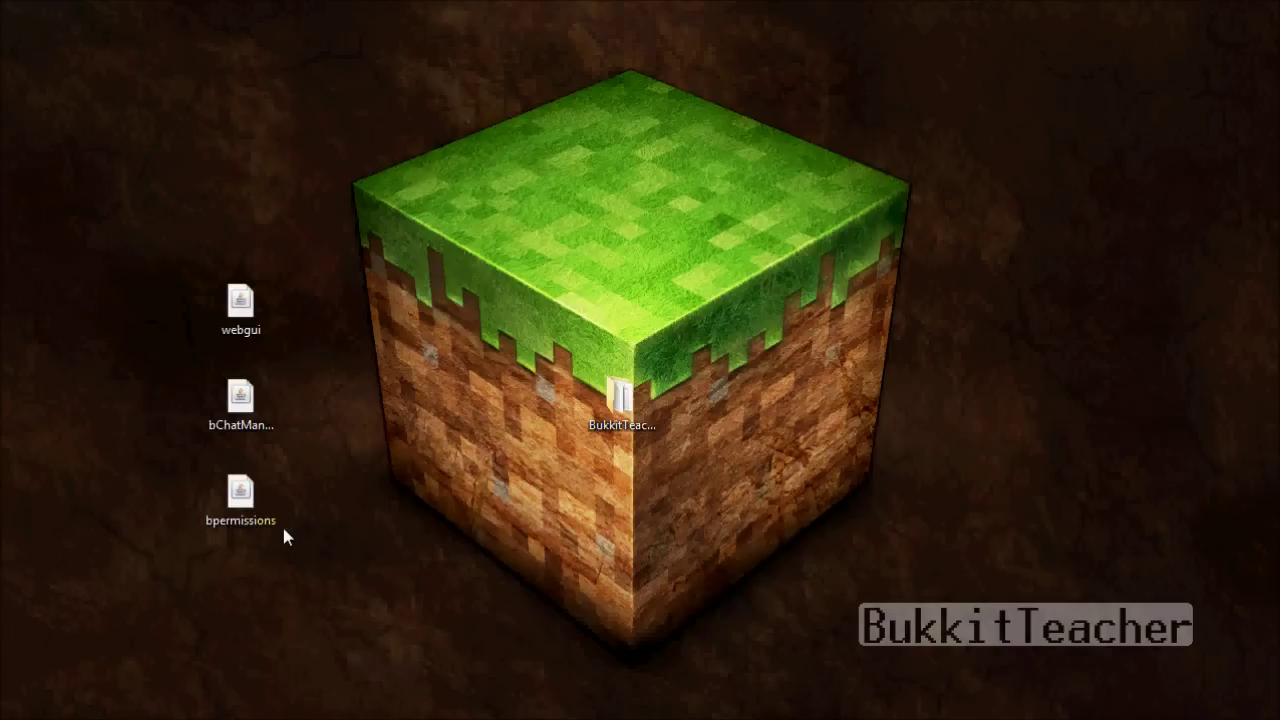
left_click(206, 495)
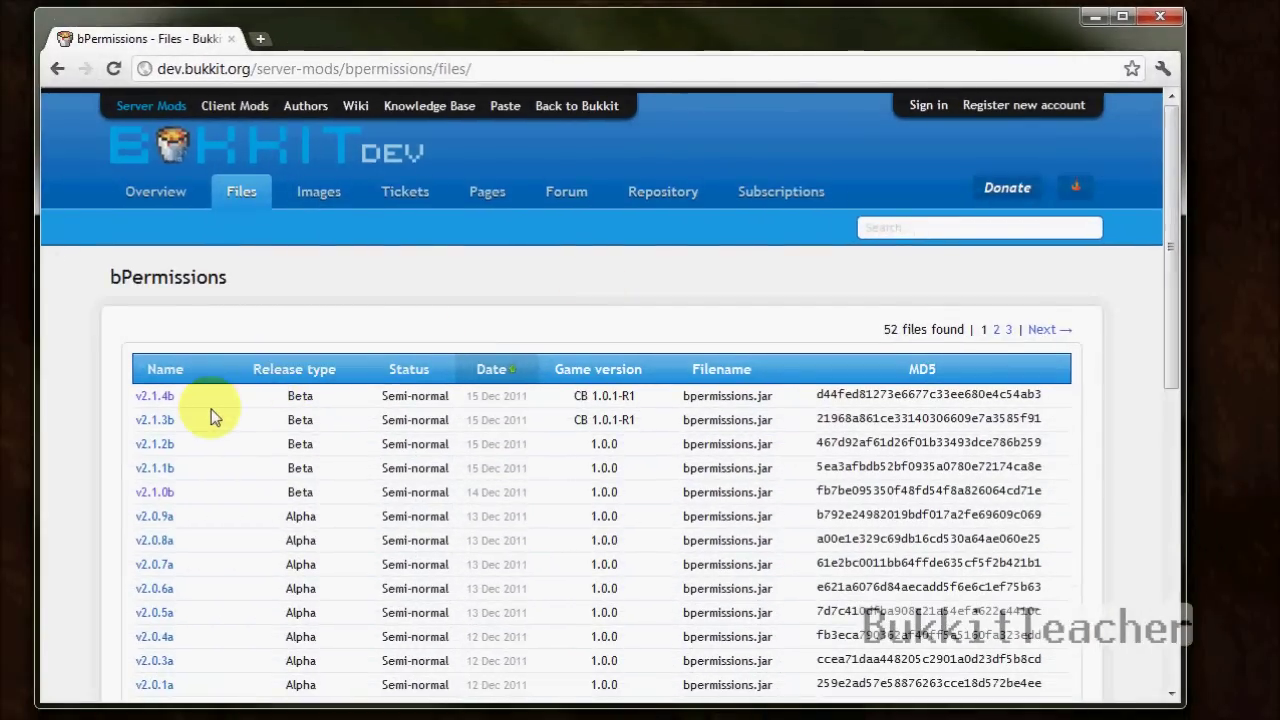
Look through the bPermissions release list on BukkitDev, including version v2.1.4b, and put the browser away.
scroll(84, 393, "down", 1)
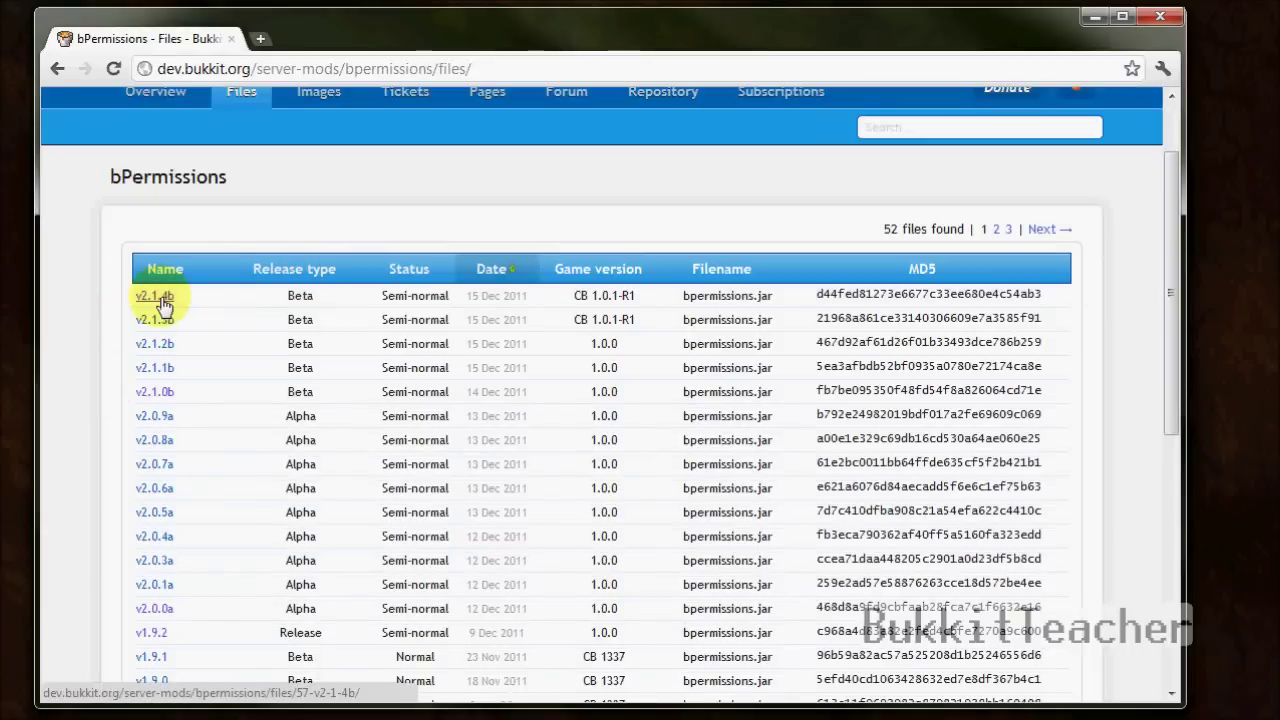
scroll(326, 395, "down", 2)
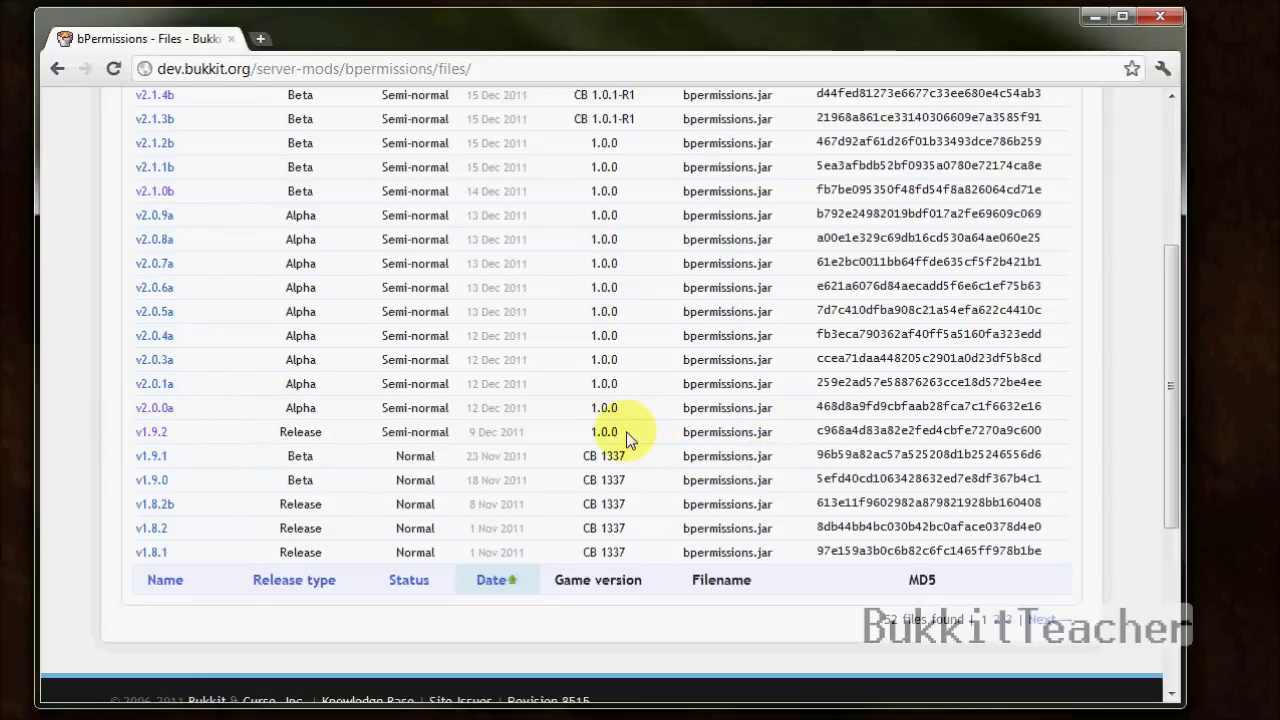
scroll(117, 440, "up", 3)
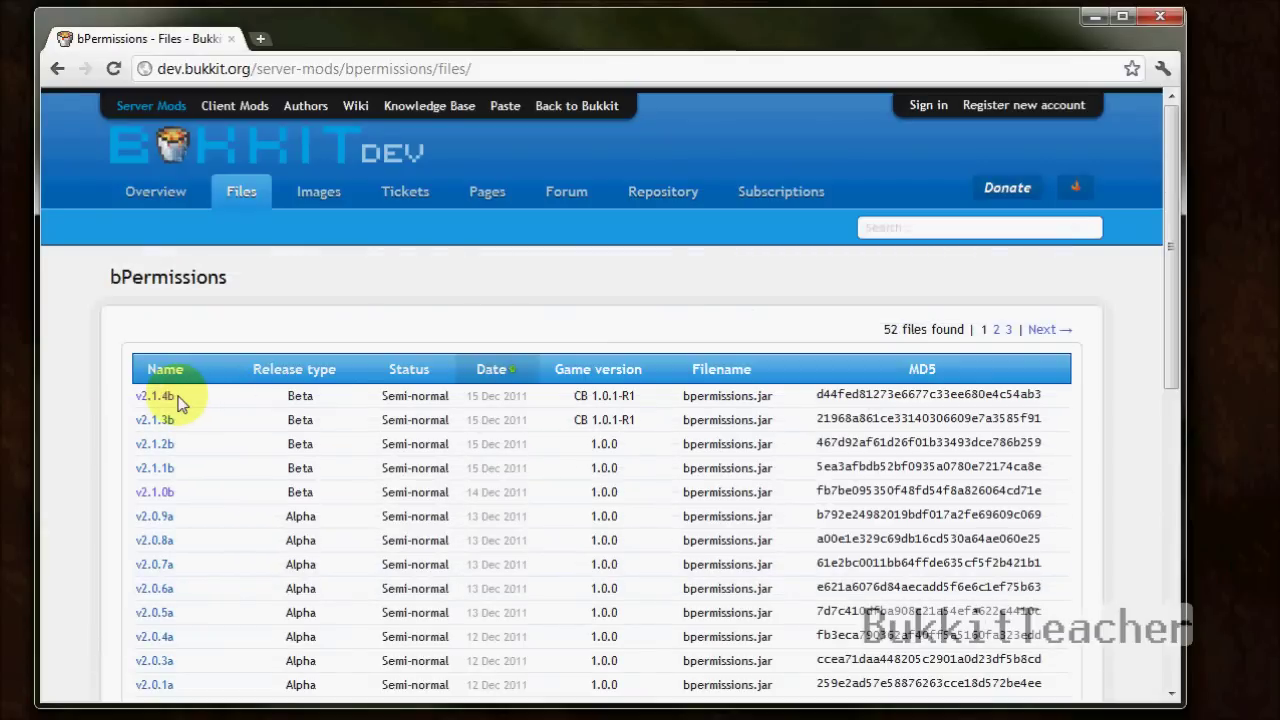
scroll(128, 545, "down", 1)
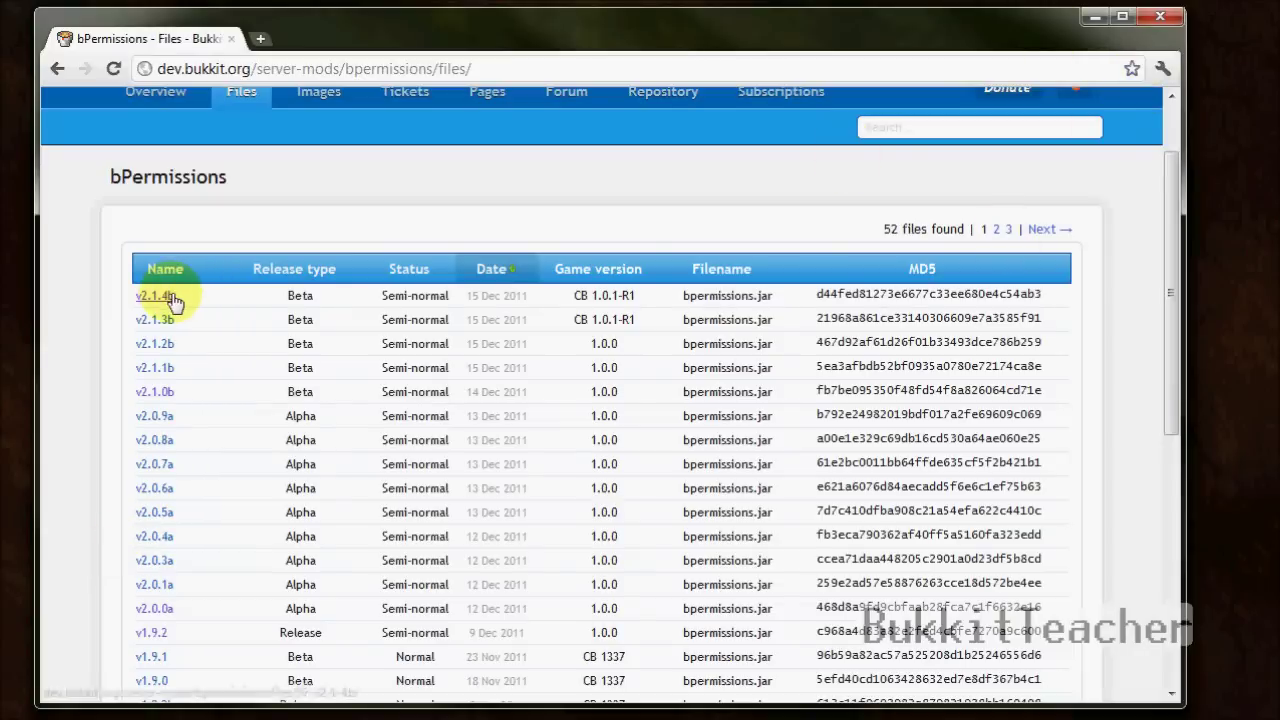
left_click(1150, 22)
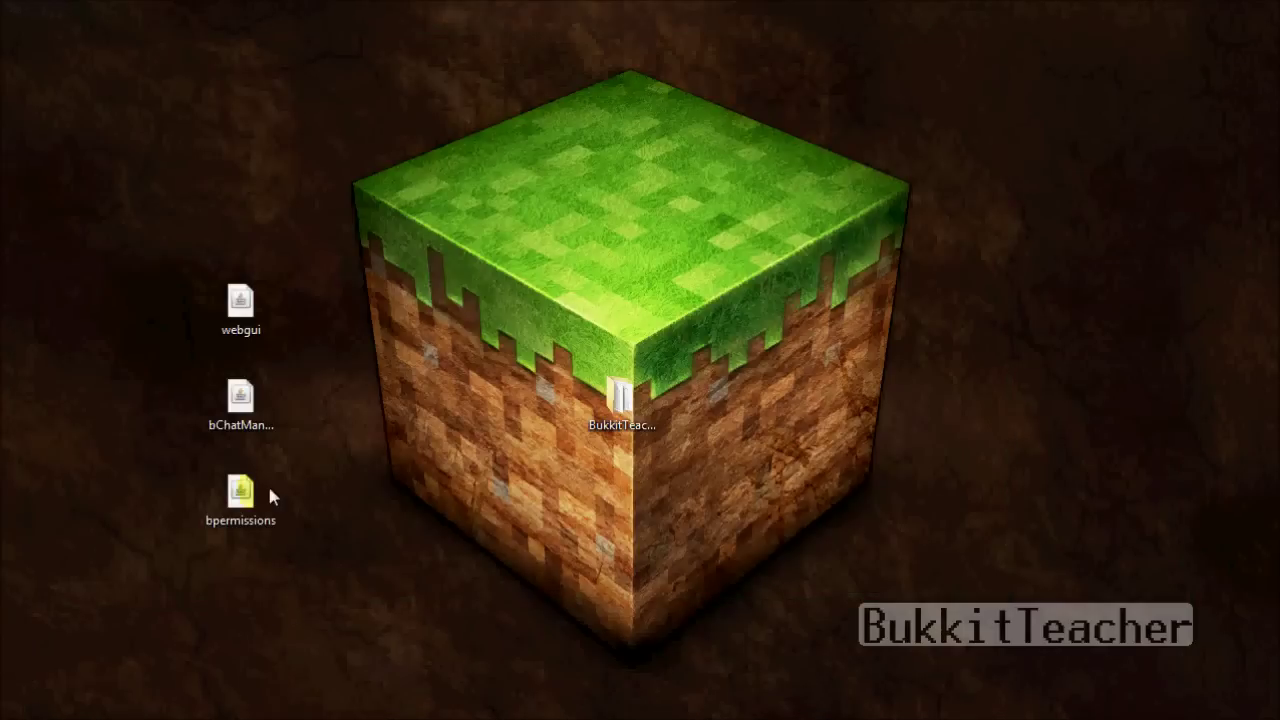
Open the BukkitTeacher server folder and move the bpermissions file from the desktop into its plugins folder.
double_click(591, 398)
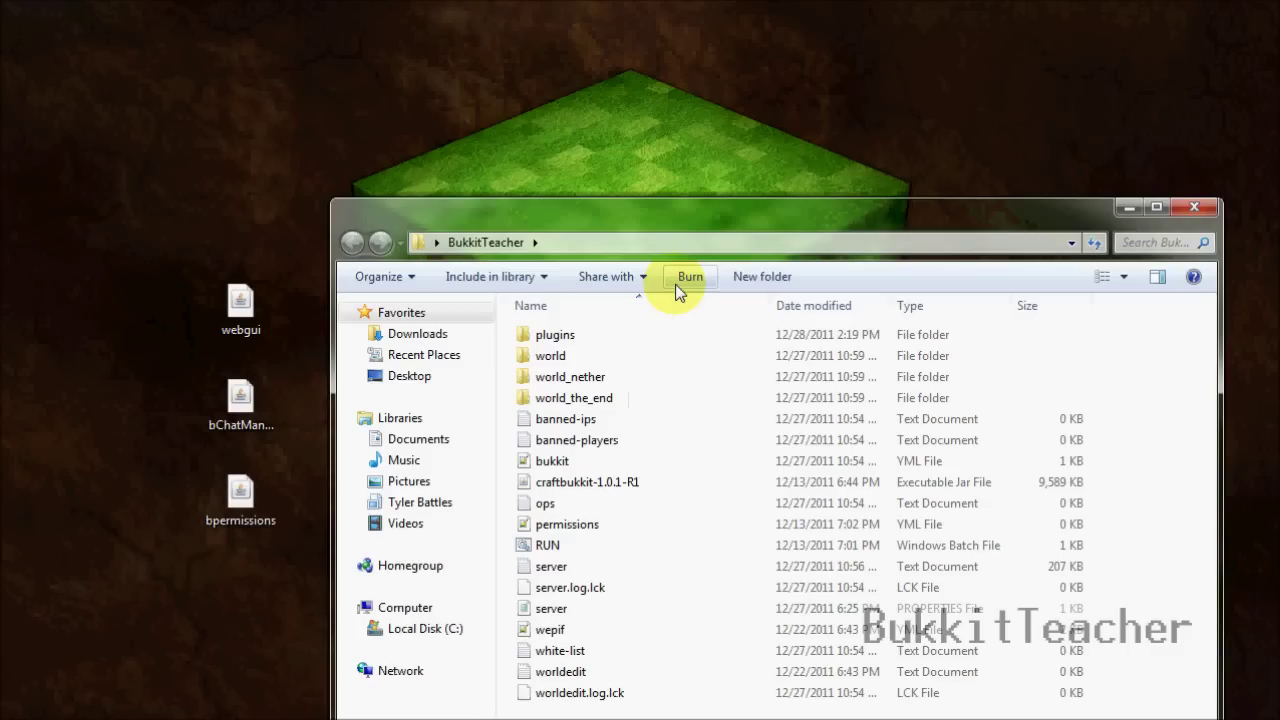
left_click_drag(693, 228, 698, 80)
left_click_drag(222, 505, 560, 184)
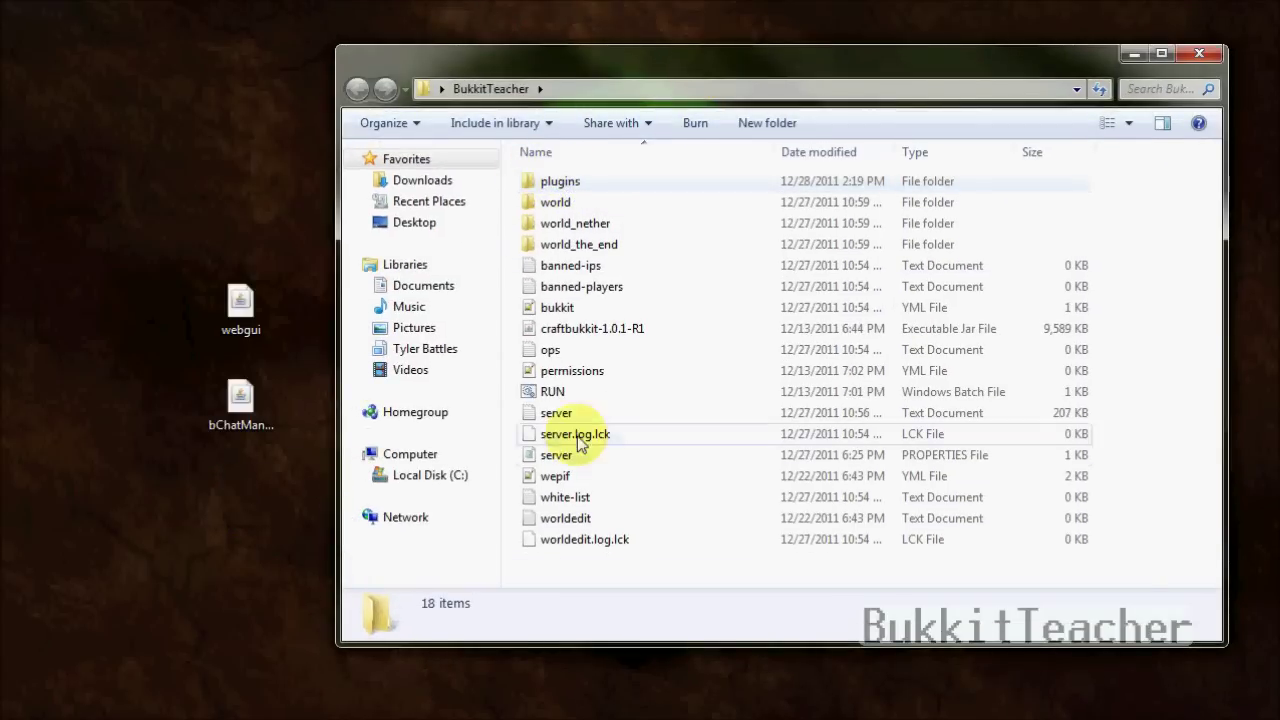
Start the server with the RUN batch file to load the new plugin, and close the console.
double_click(553, 392)
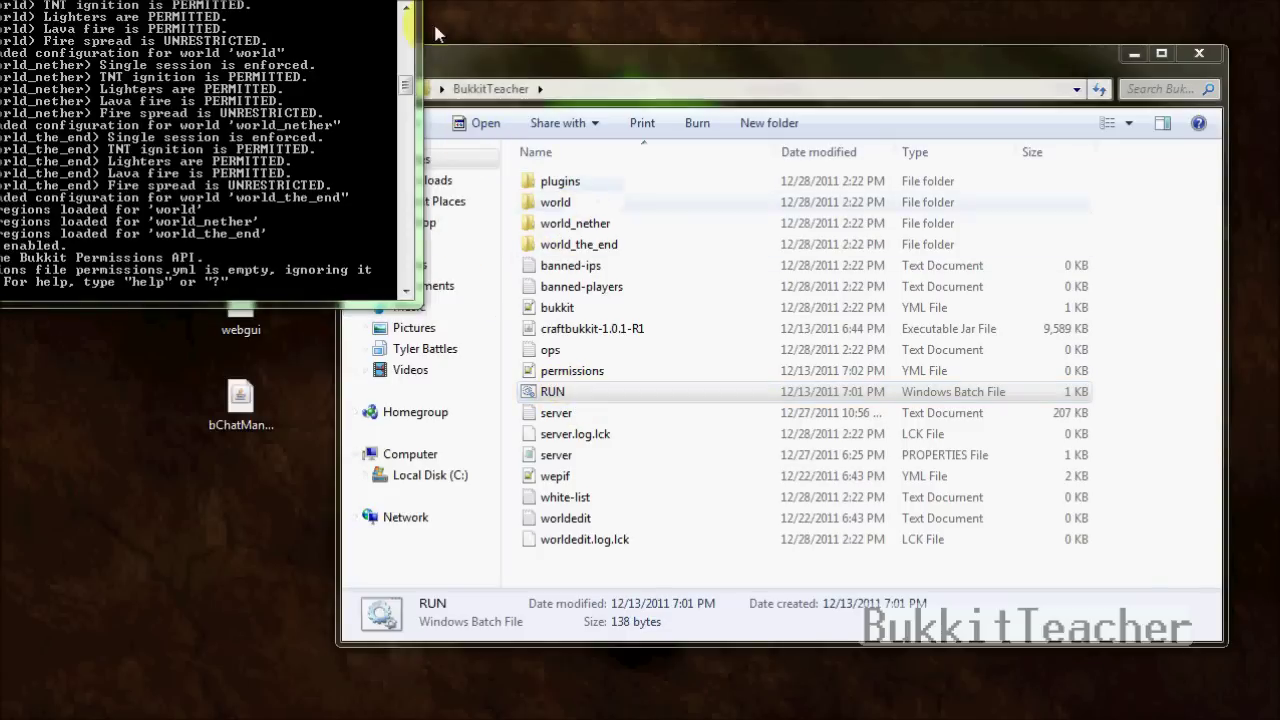
left_click(352, 0)
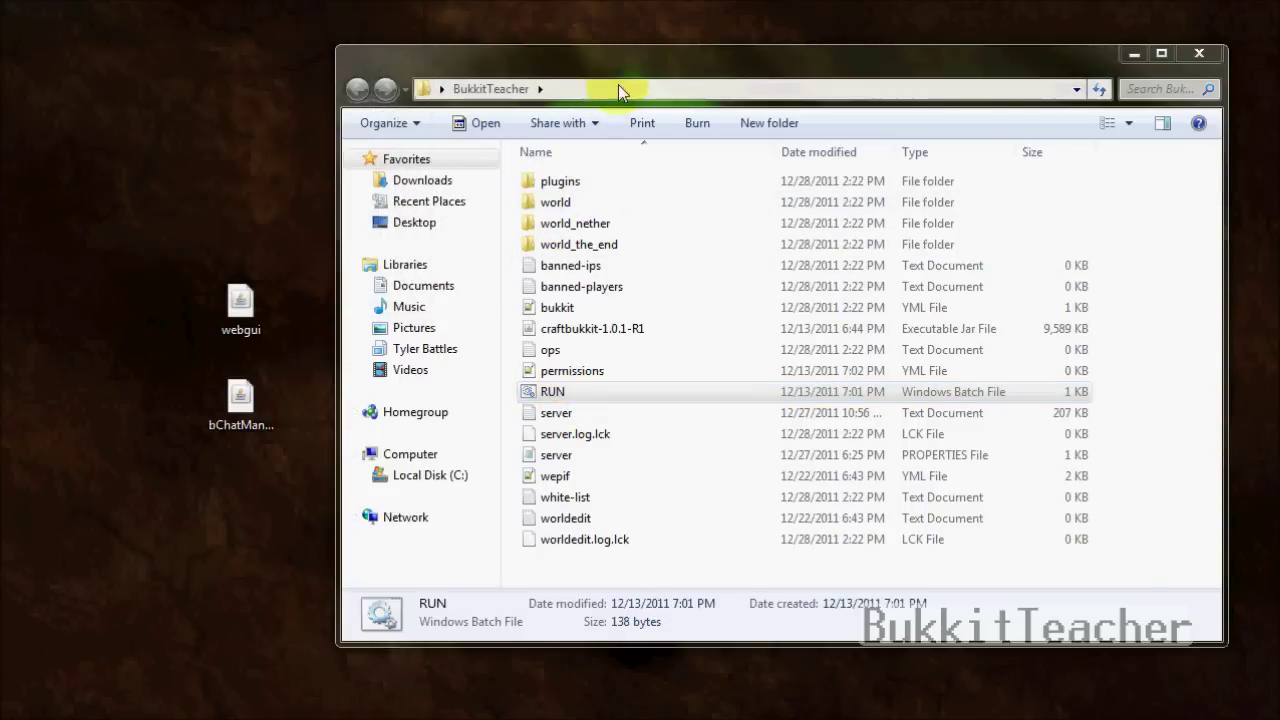
Go into the bPermissions folder inside plugins and open the config file for editing.
double_click(560, 181)
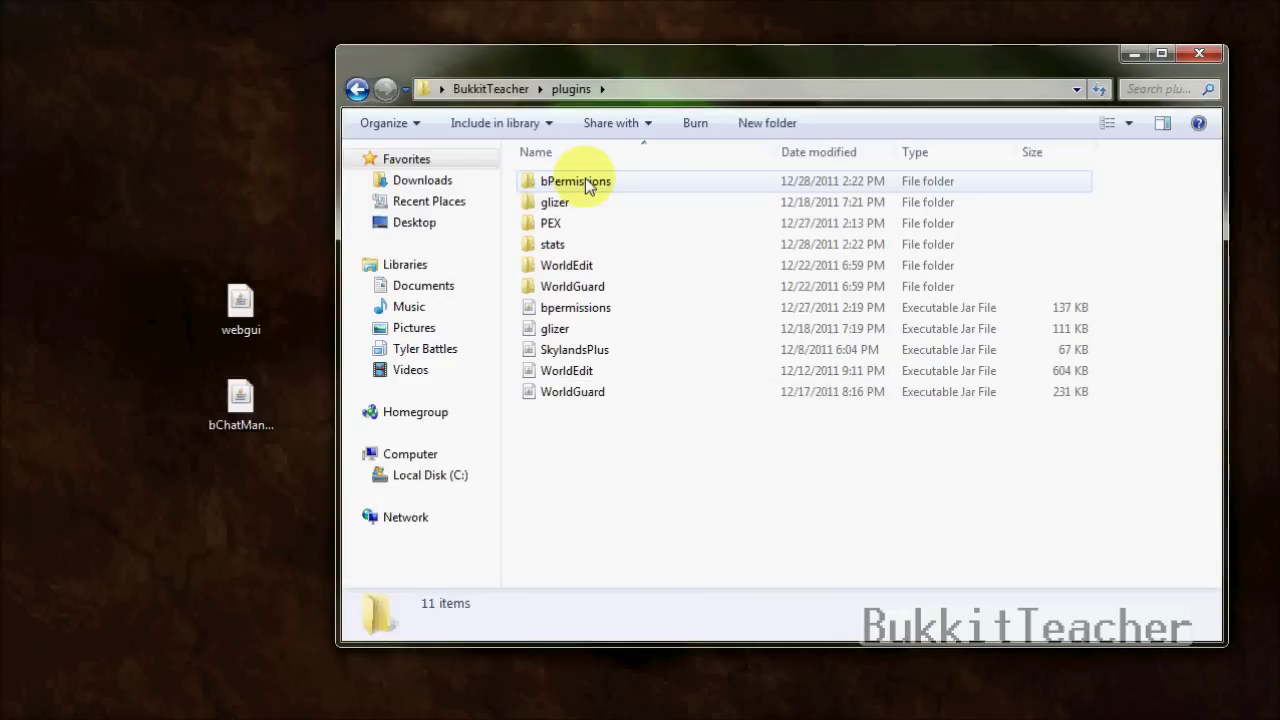
left_click(565, 181)
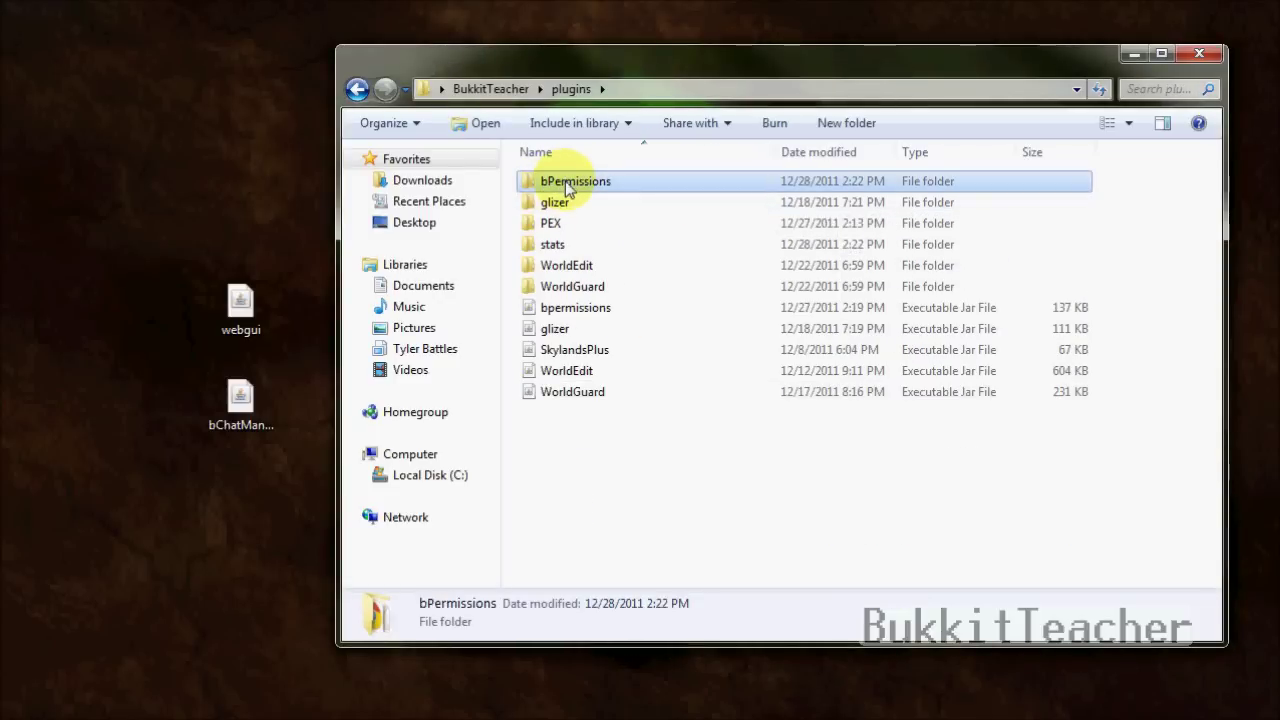
left_click(568, 244)
left_click(582, 184)
left_click(580, 244)
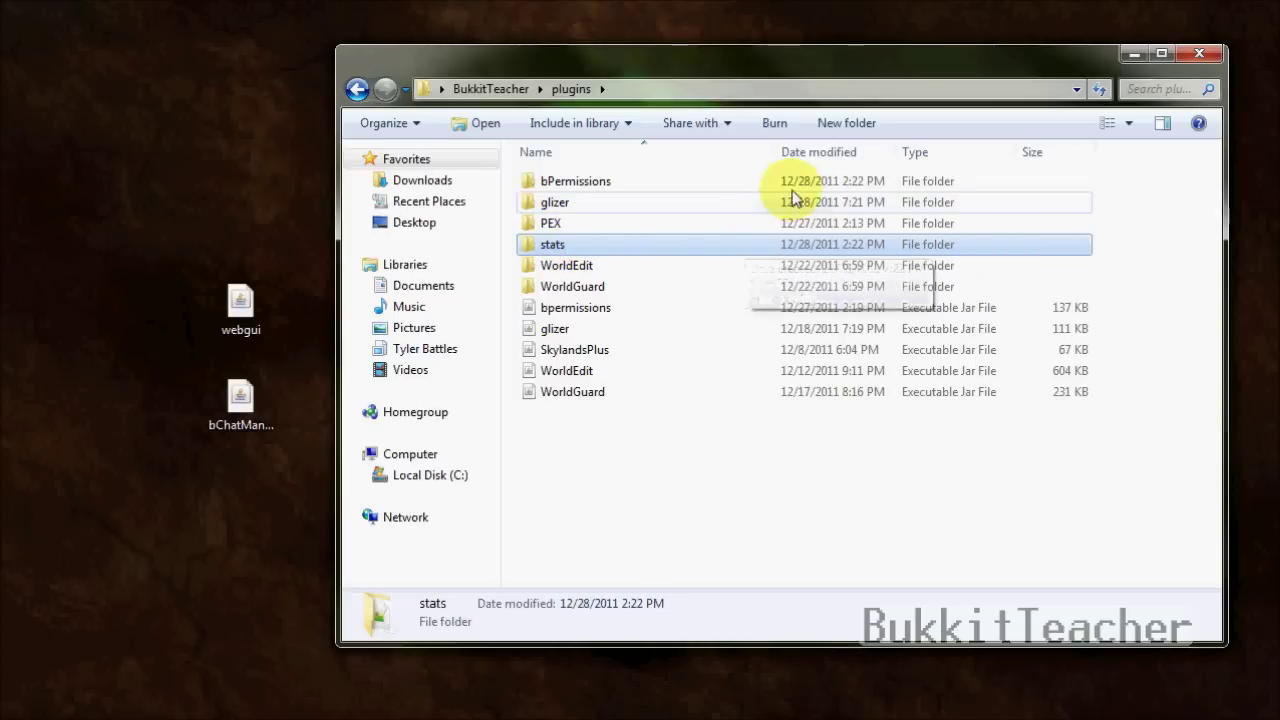
left_click(708, 192)
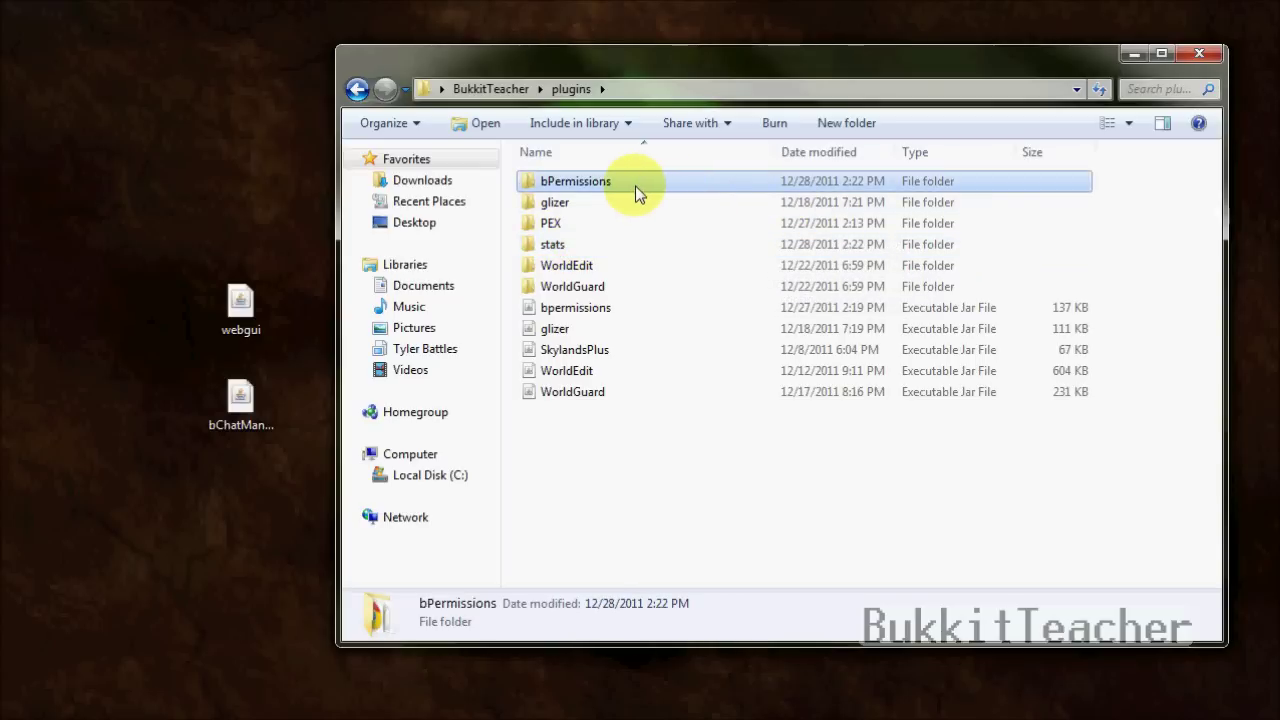
double_click(588, 185)
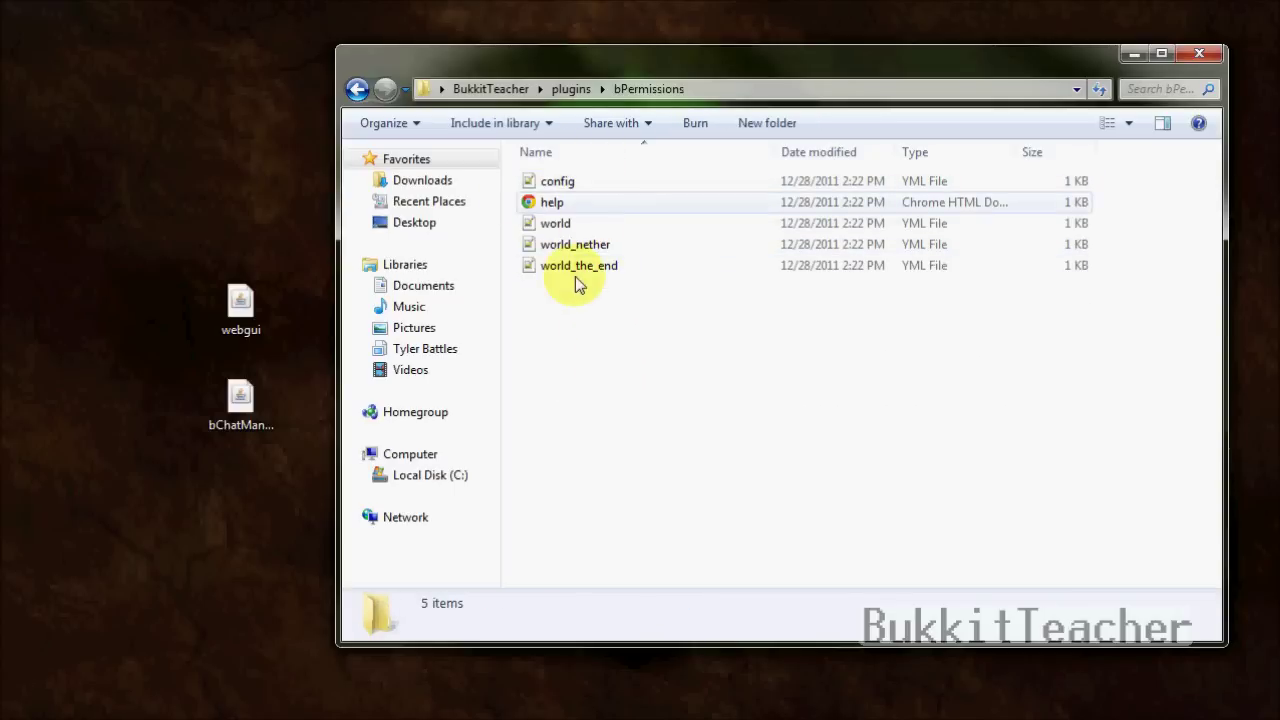
left_click(573, 183)
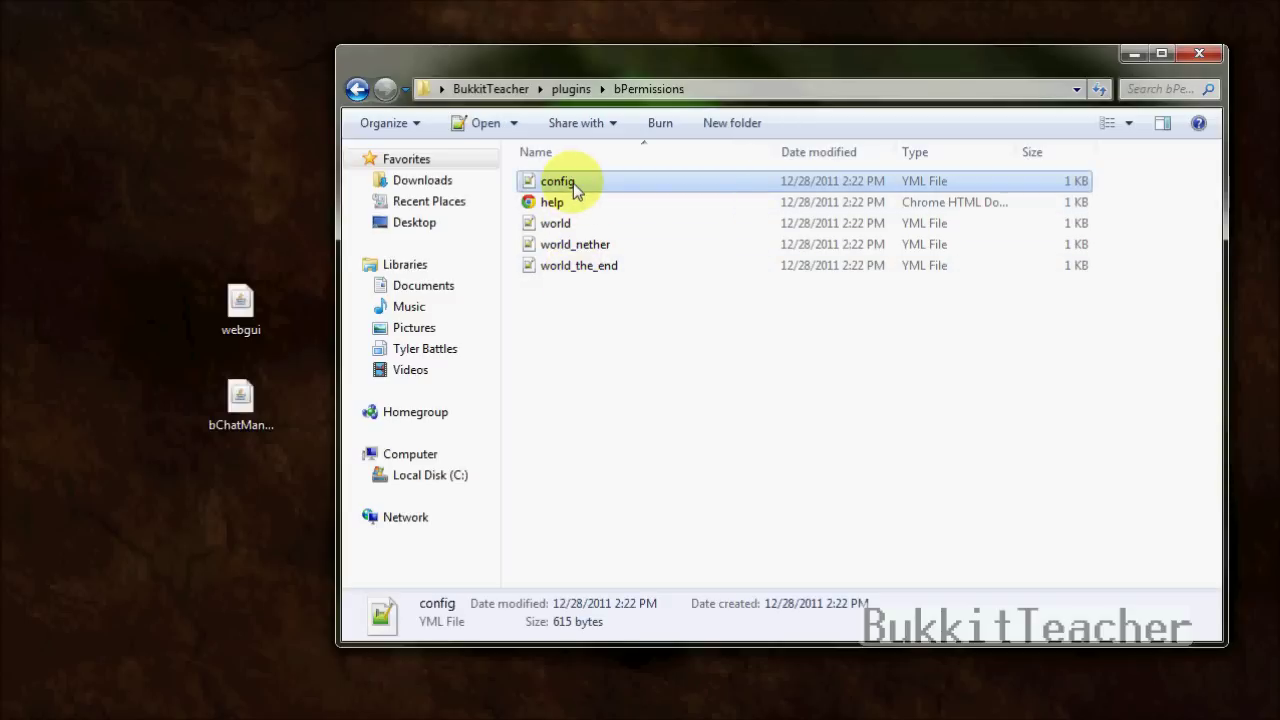
double_click(573, 183)
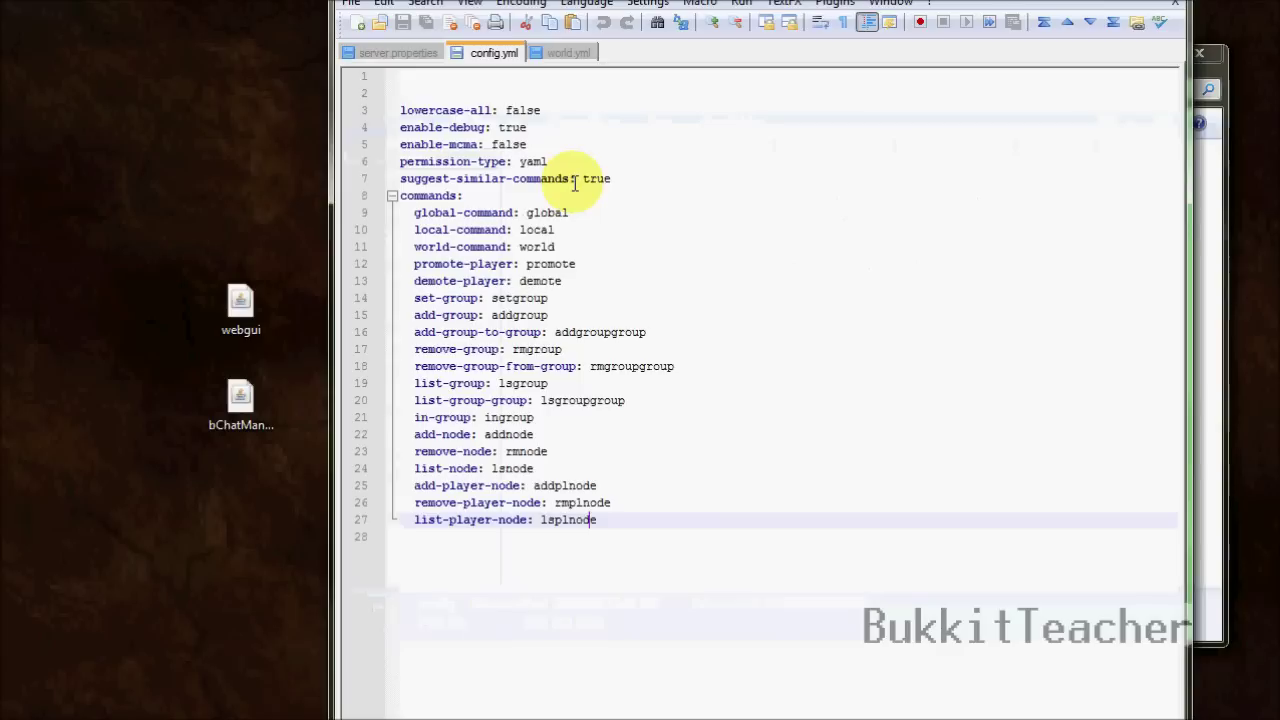
Remove the two blank lines above lowercase-all at the start of config.yml.
left_click(639, 98)
key("BackSpace")
key("Delete")
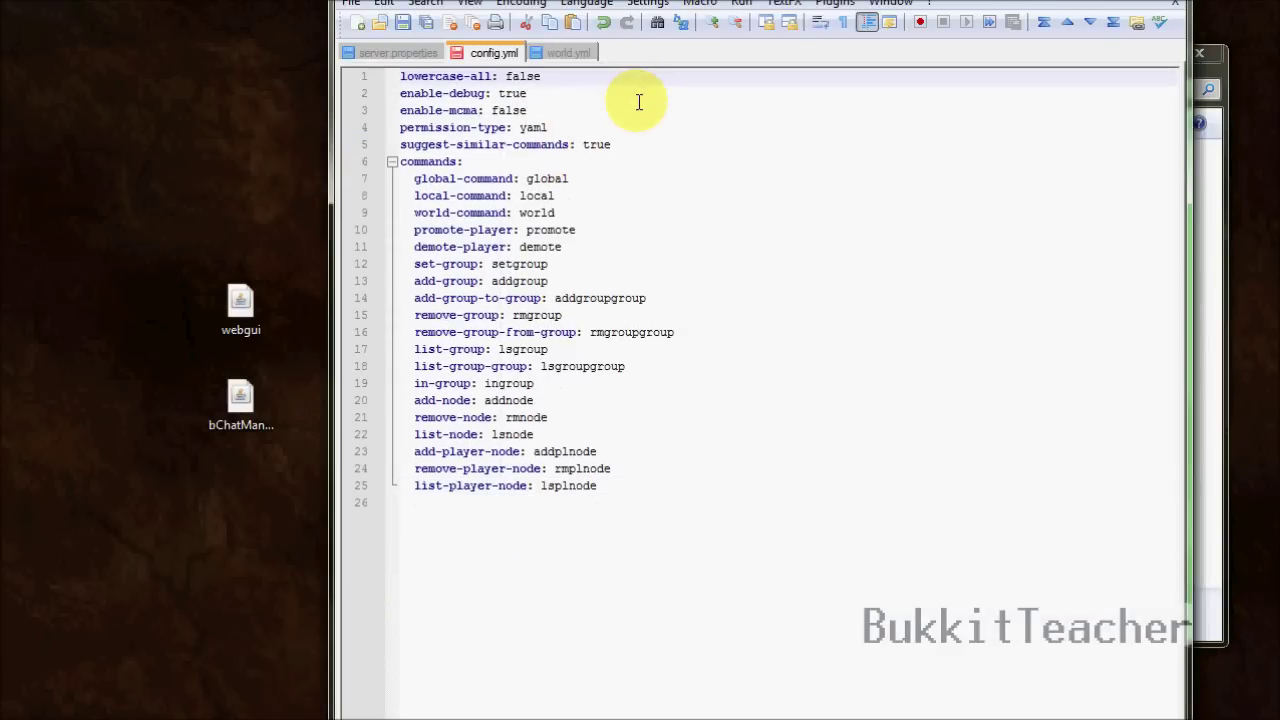
left_click(586, 74, "shift")
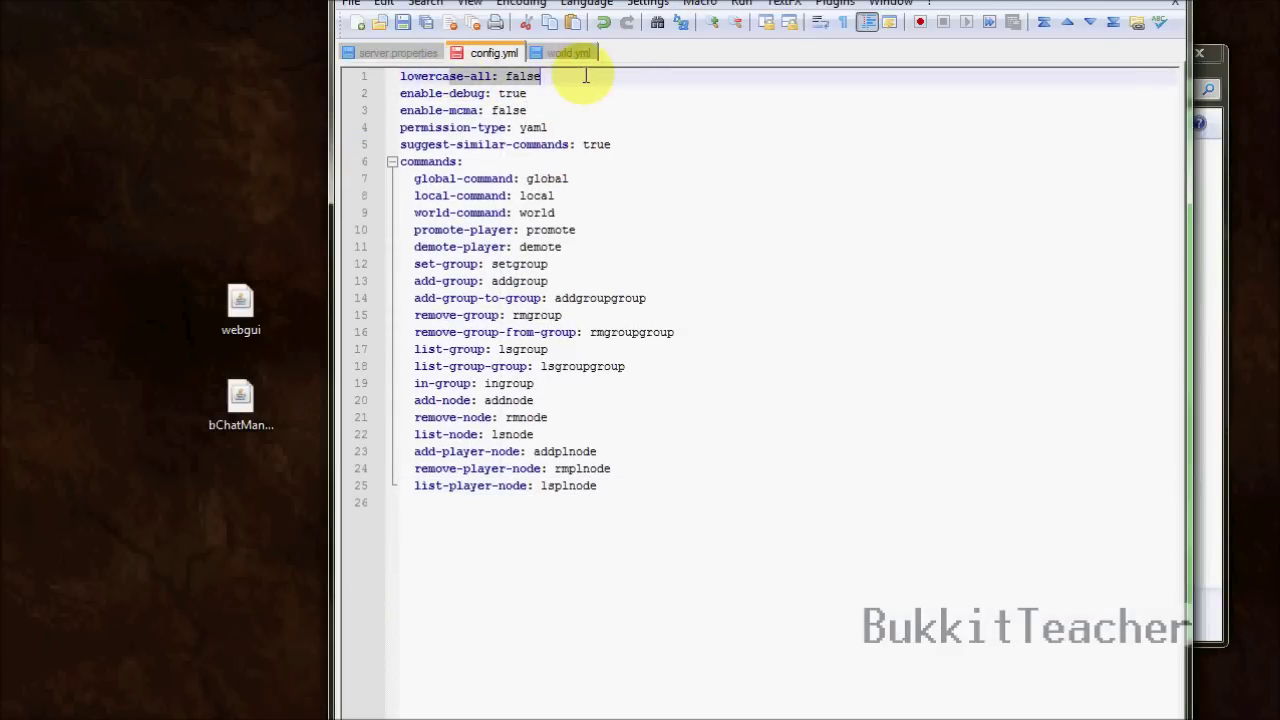
left_click(585, 77)
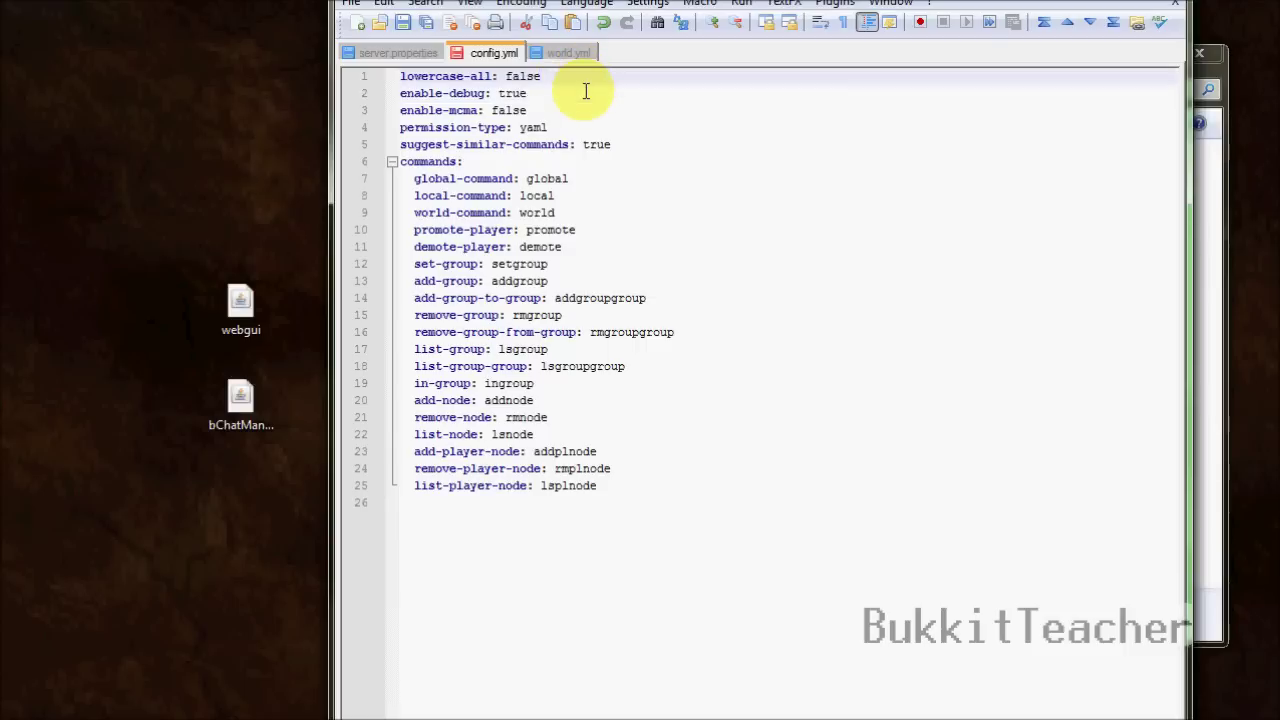
Look over the world, world_nether and world_the_end files in the bPermissions folder and return to config.yml.
left_click_drag(684, 5, 9, 36)
left_click(575, 224)
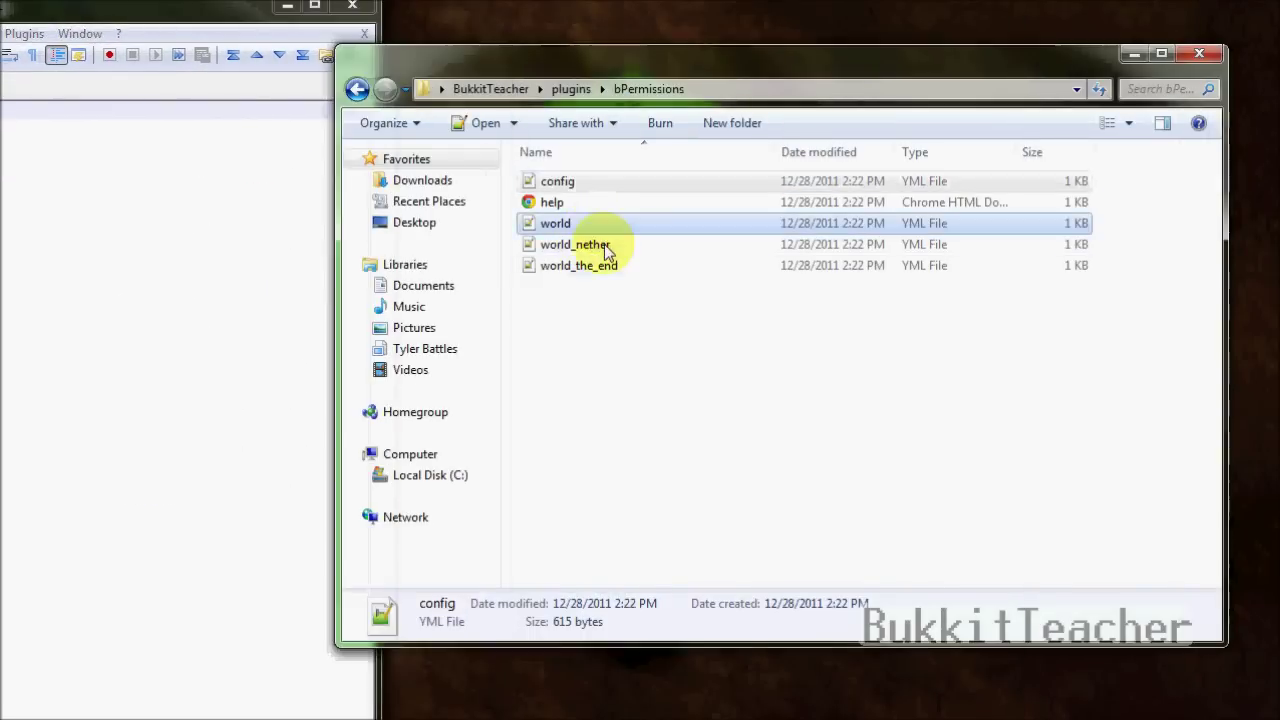
left_click(613, 264)
left_click(597, 244)
left_click(590, 265)
left_click(590, 225)
left_click_drag(93, 24, 808, 28)
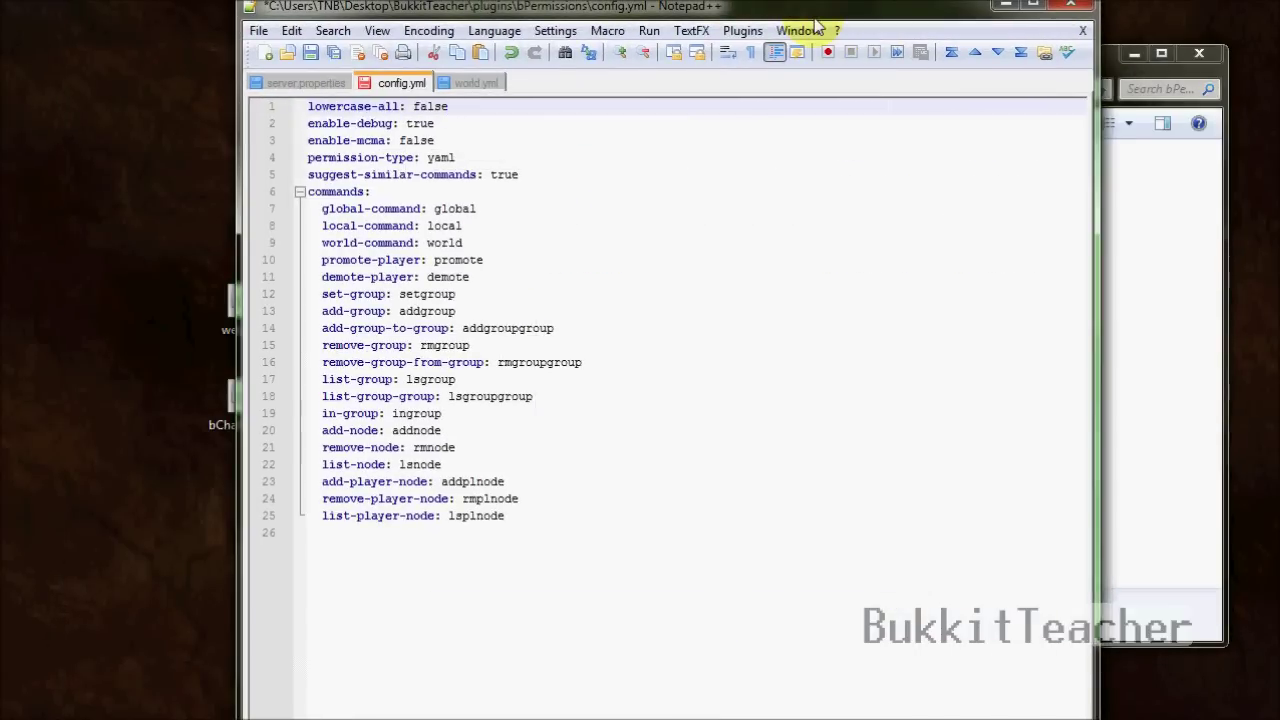
left_click_drag(812, 8, 845, 3)
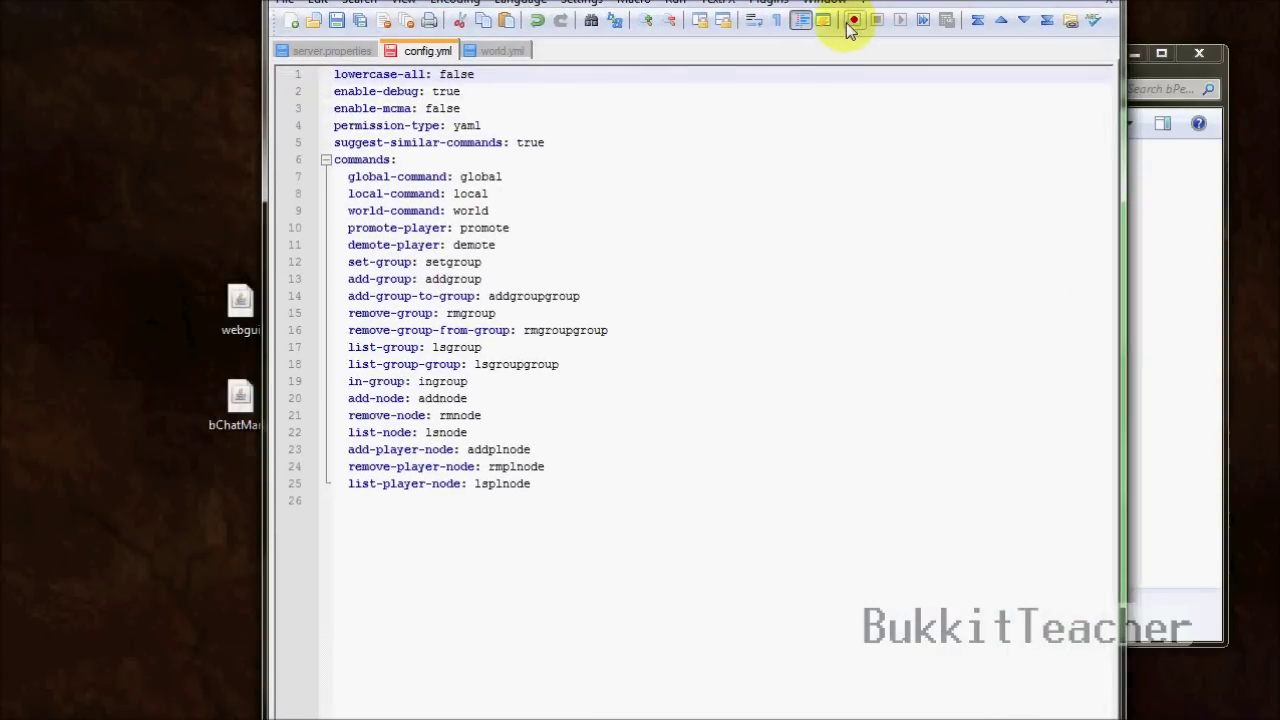
Examine the enable-debug and enable-mcma settings in config.yml.
left_click(486, 91)
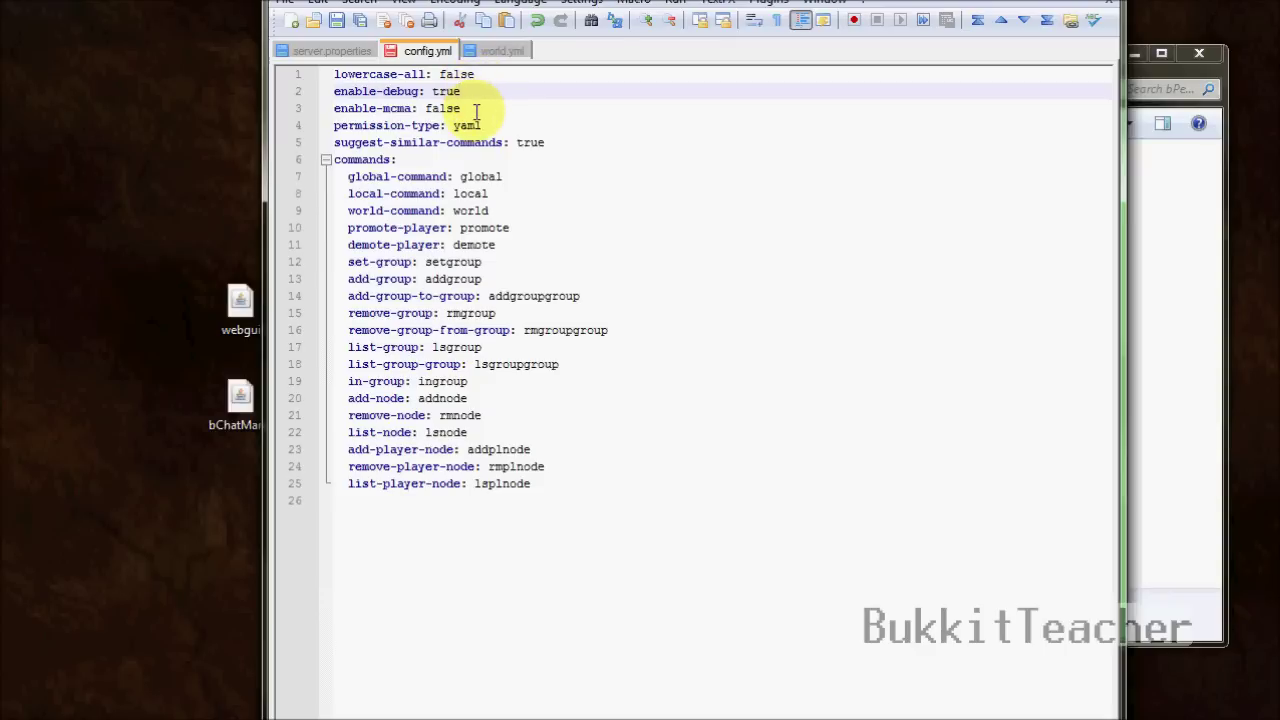
left_click(465, 108)
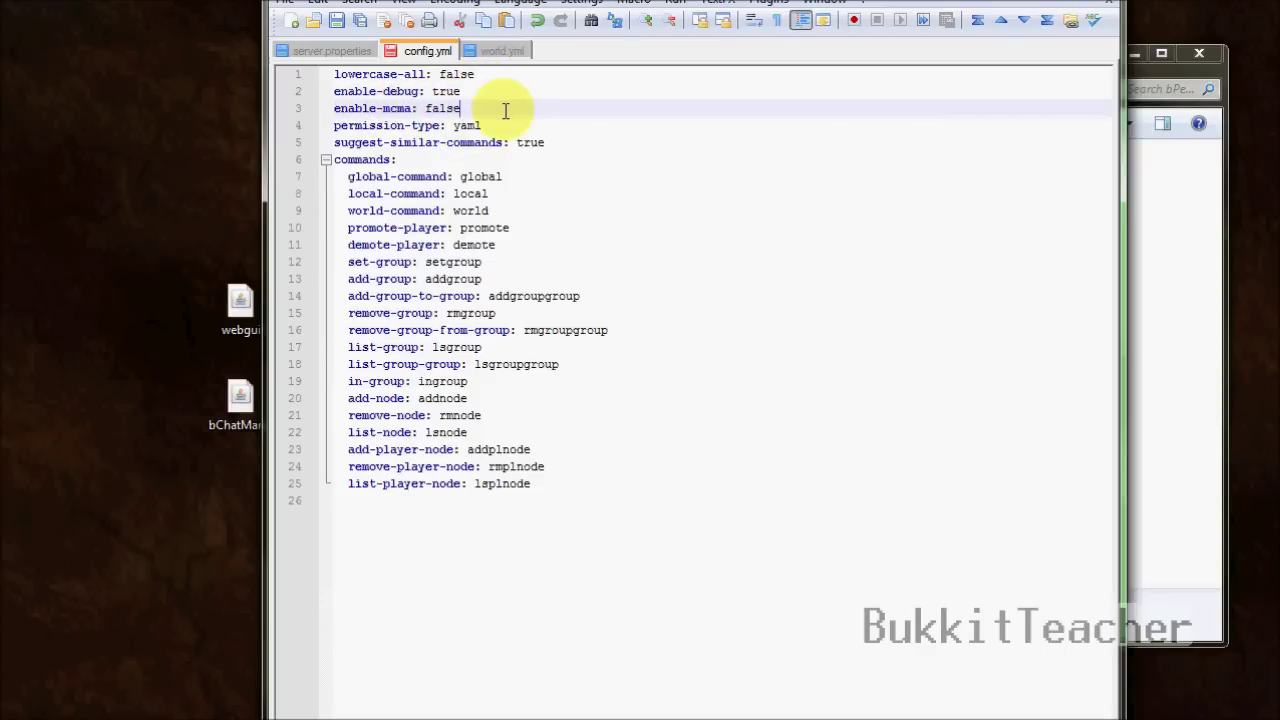
left_click_drag(503, 108, 325, 112)
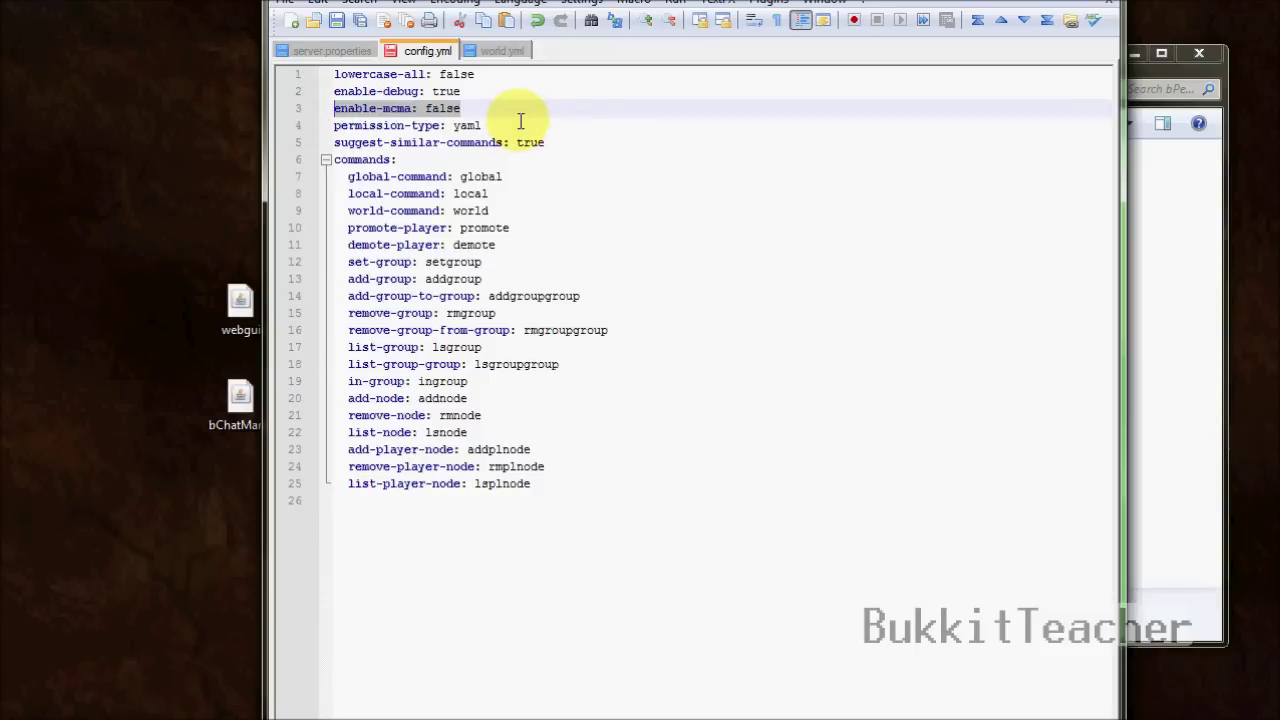
Try json and sql as the permission-type value, and restore it to yaml.
double_click(468, 123)
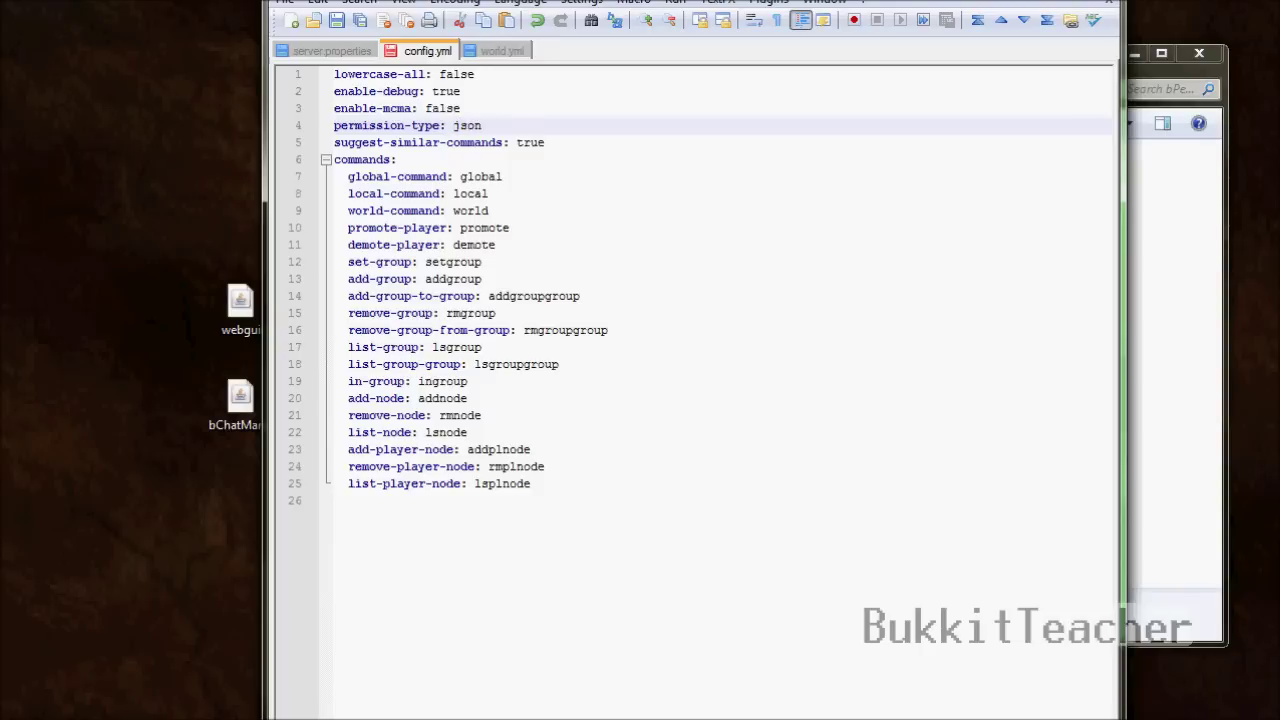
type("sql")
key("BackSpace")
key("BackSpace")
key("BackSpace")
type("yaml")
Write the sample command /tre after the suggest-similar-commands setting and erase it again.
left_click_drag(545, 142, 324, 140)
left_click(666, 146)
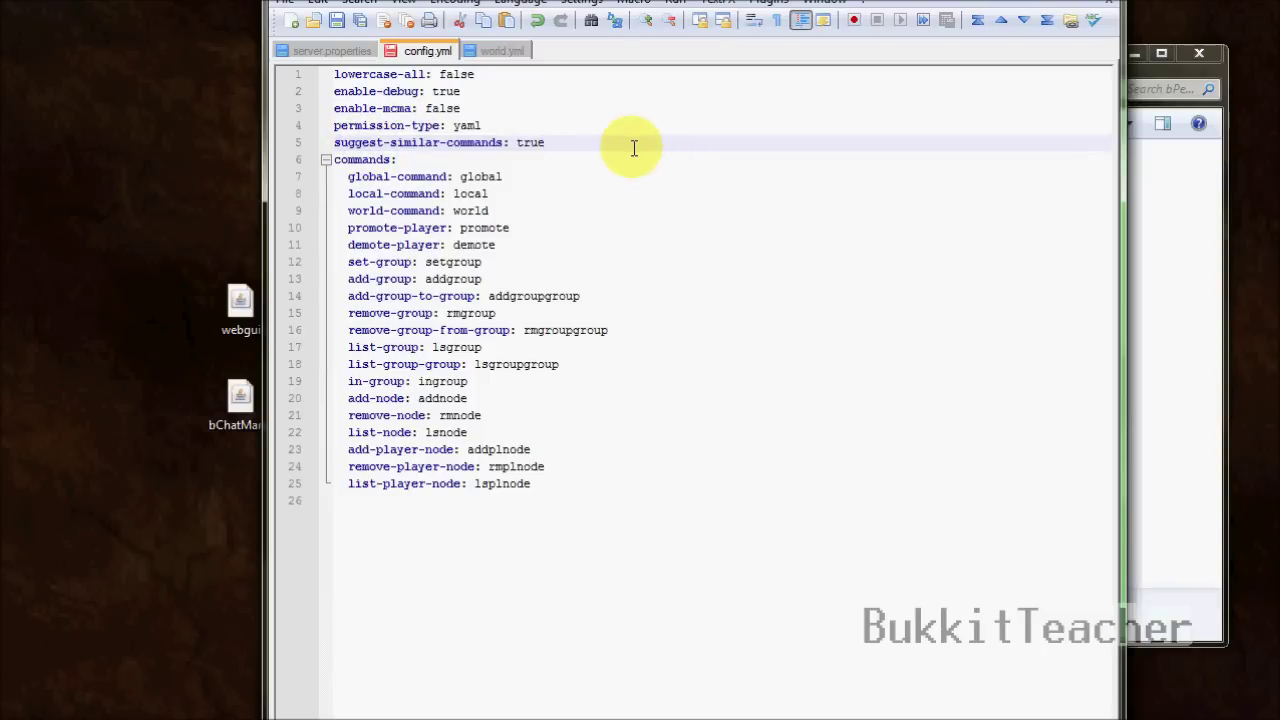
type("/tre")
left_click_drag(600, 143, 551, 143)
left_click(618, 142)
type("/tre")
key("BackSpace")
key("BackSpace")
key("BackSpace")
key("BackSpace")
key("BackSpace")
key("BackSpace")
key("BackSpace")
key("BackSpace")
key("BackSpace")
key("BackSpace")
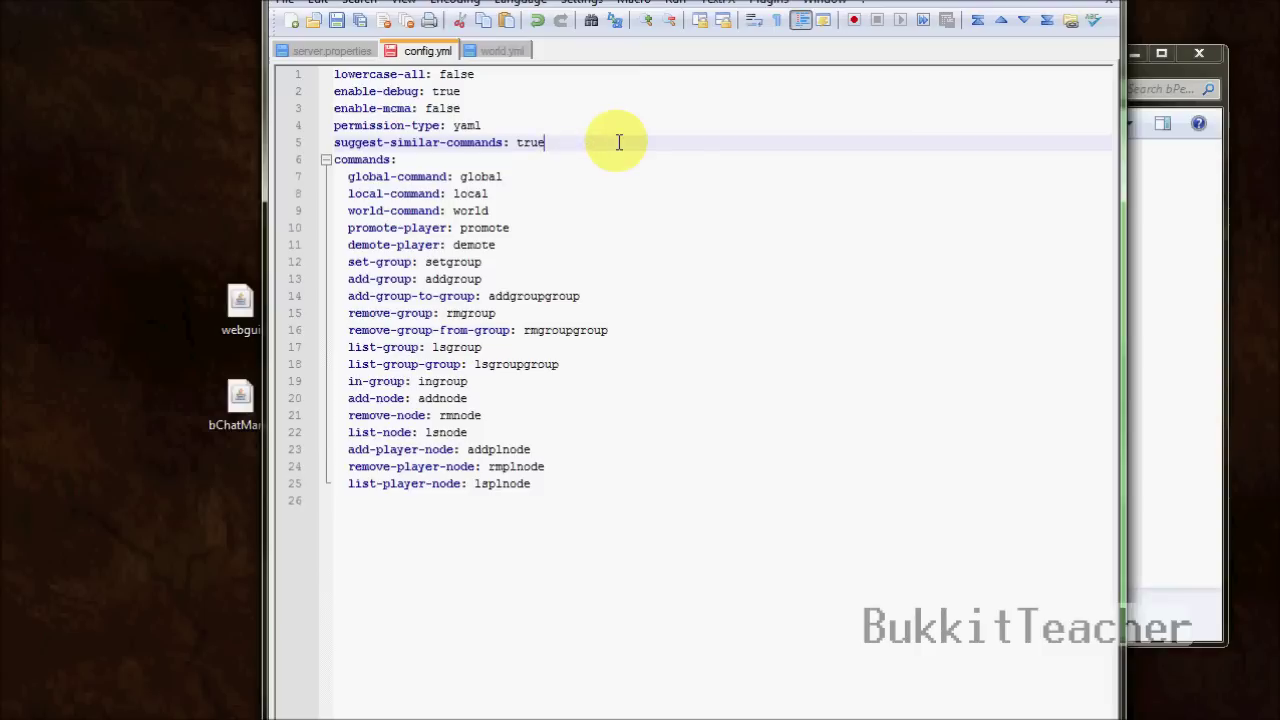
Examine the entries of the commands section from global-command to demote-player.
left_click(580, 177)
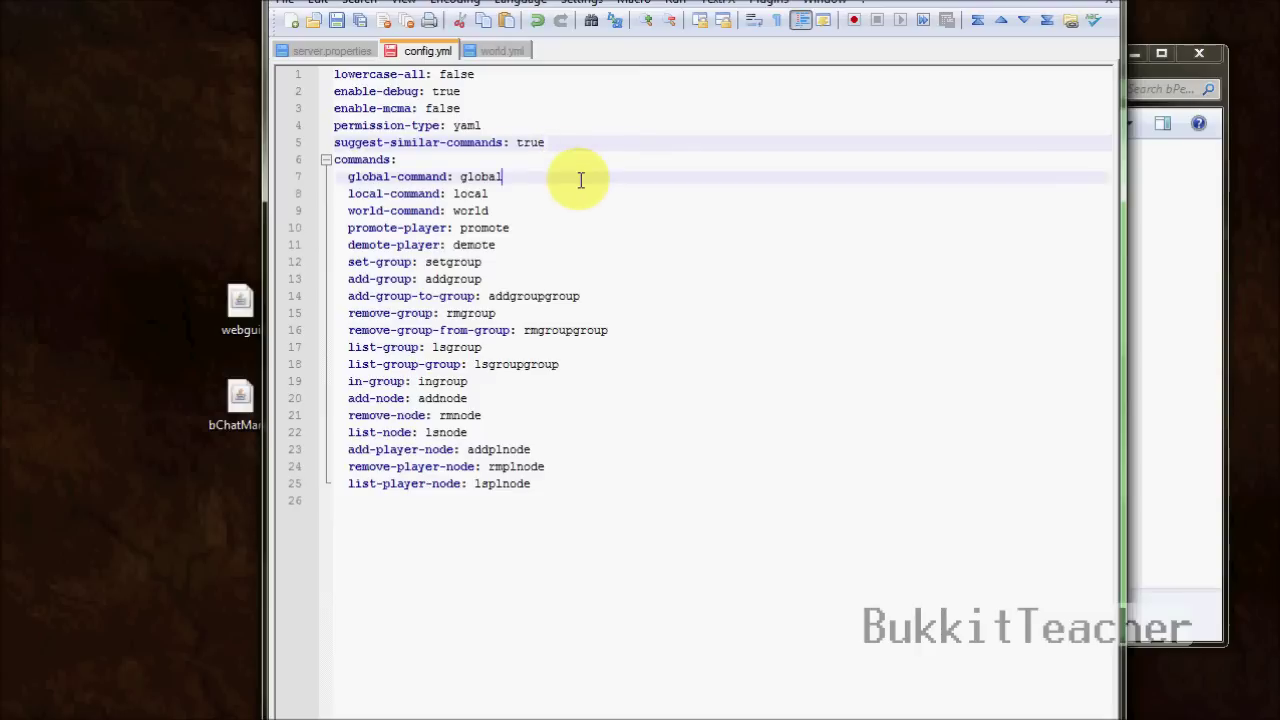
left_click_drag(334, 161, 470, 178)
left_click(538, 245)
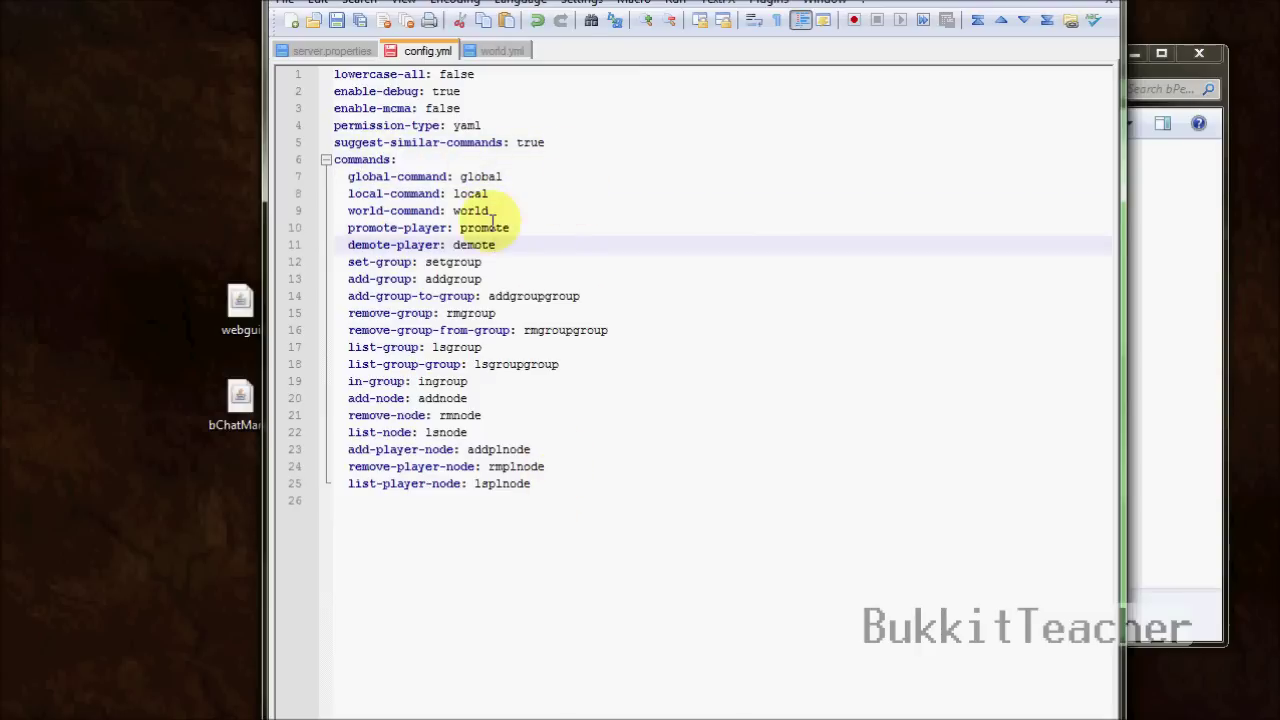
Erase part of the global-command value and restore it to global.
left_click(520, 177)
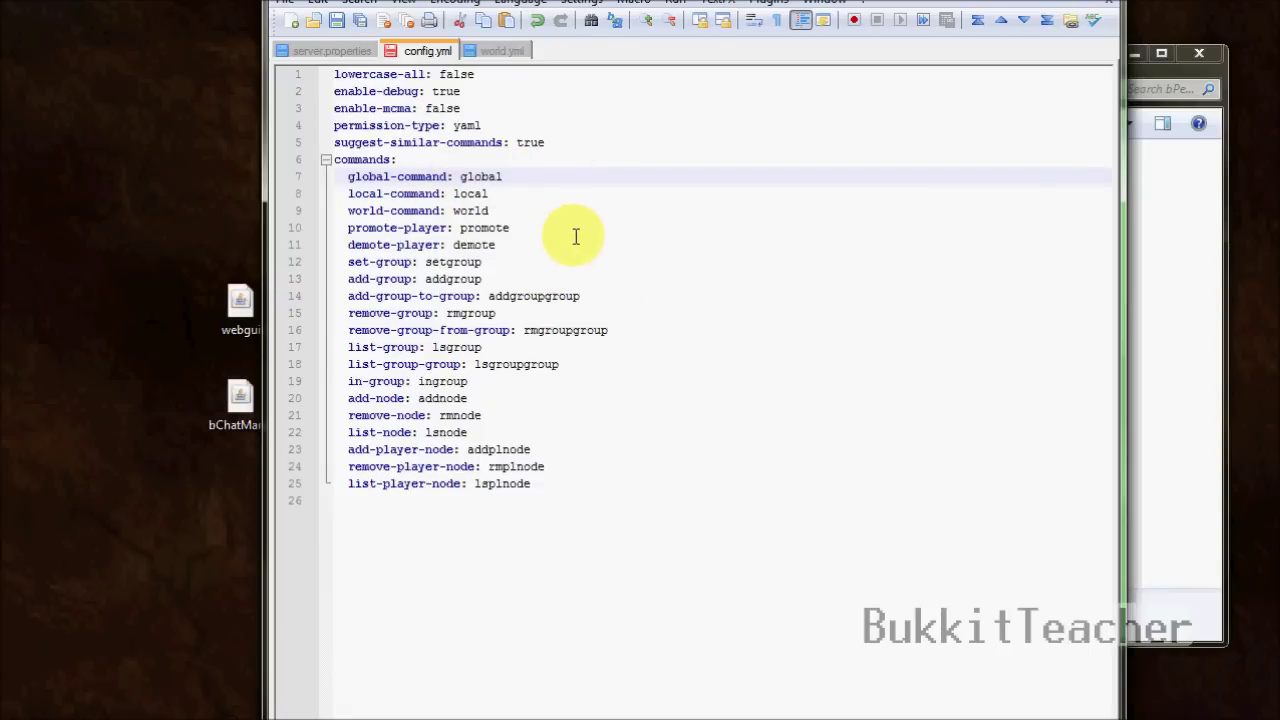
key("BackSpace")
key("BackSpace")
key("BackSpace")
type("lobal")
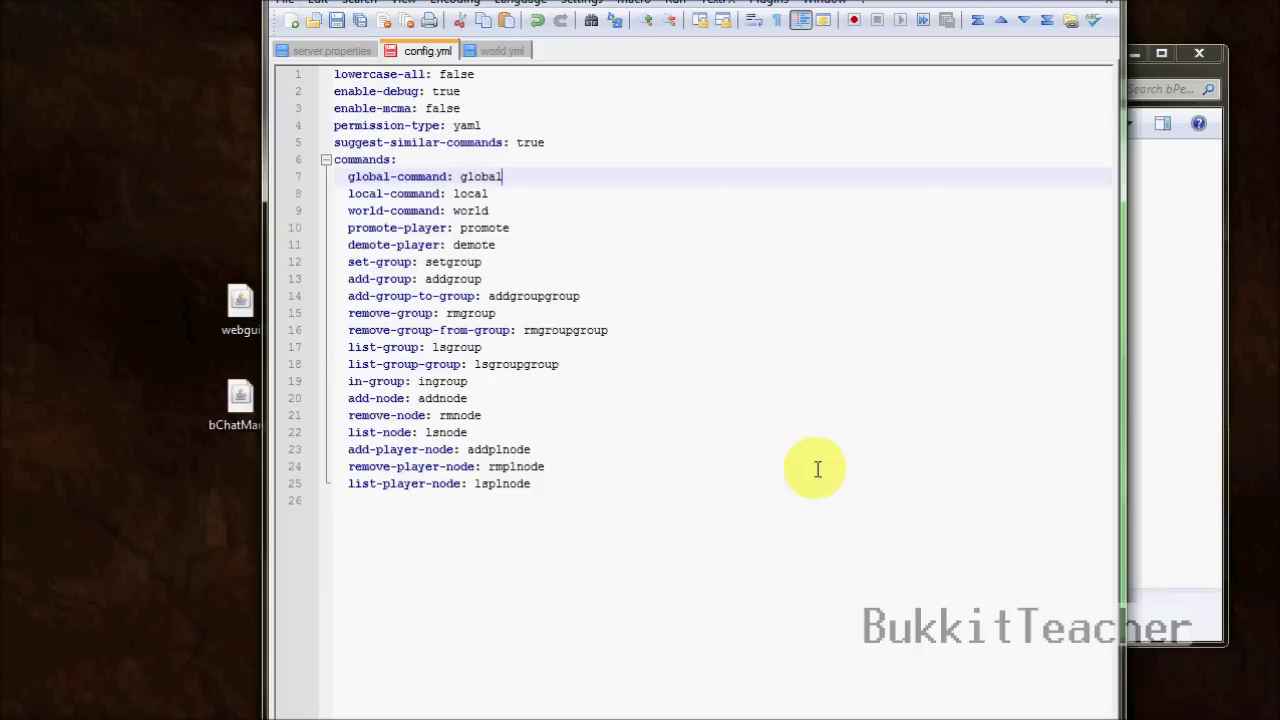
Save config.yml and leave the editor to return to the bPermissions folder.
left_click(338, 22)
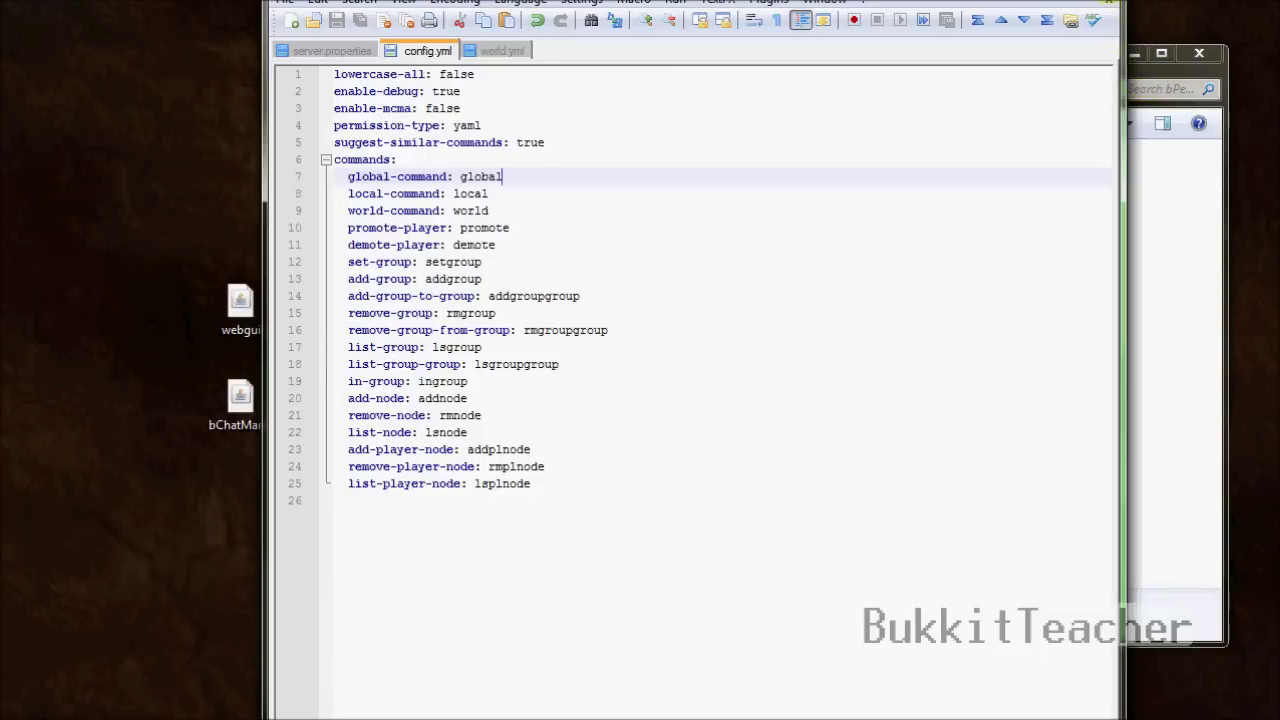
left_click(1109, 3)
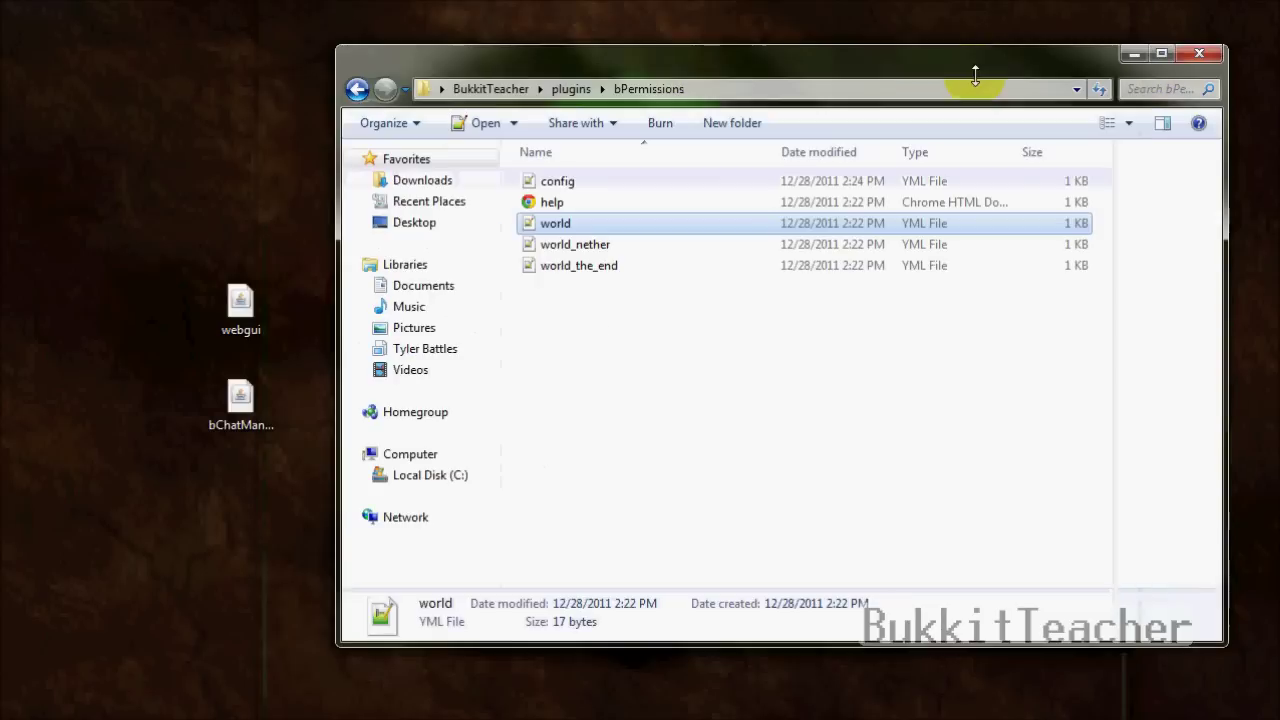
Examine the help, world, world_nether and world_the_end files in the bPermissions folder.
left_click(601, 246)
left_click(602, 205)
left_click(605, 224)
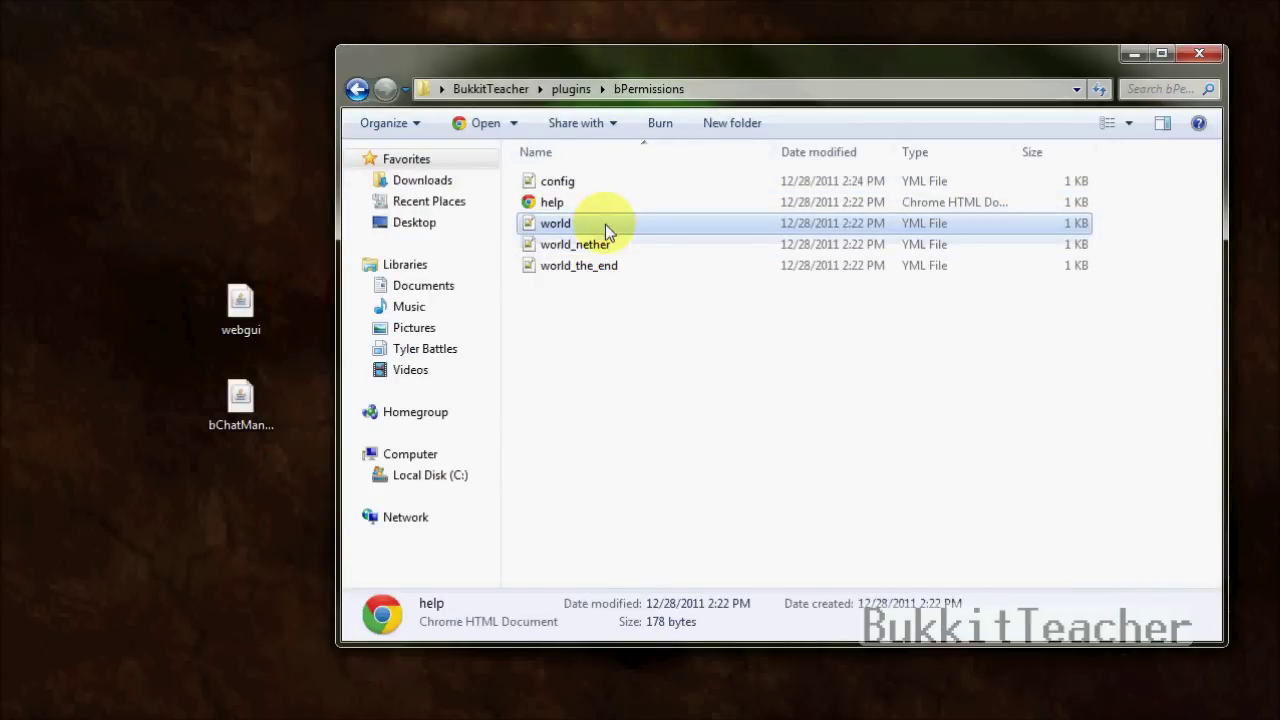
left_click(609, 205)
left_click(609, 221)
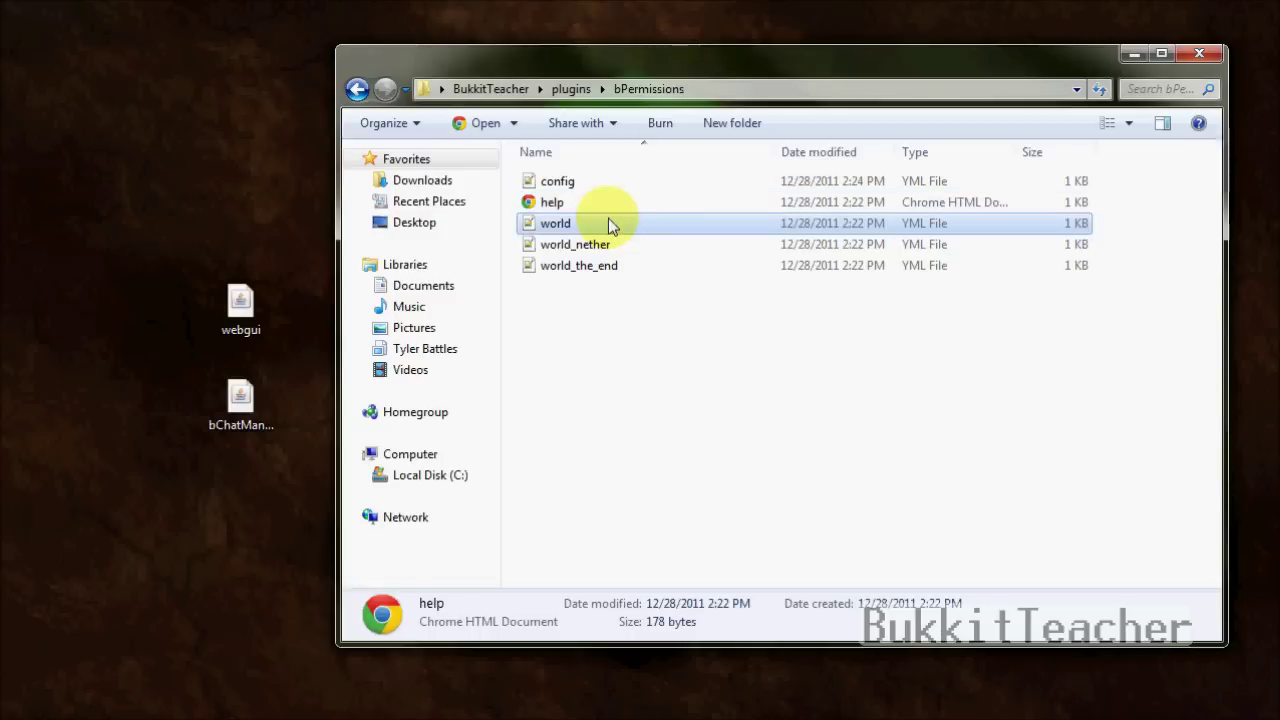
left_click(608, 205)
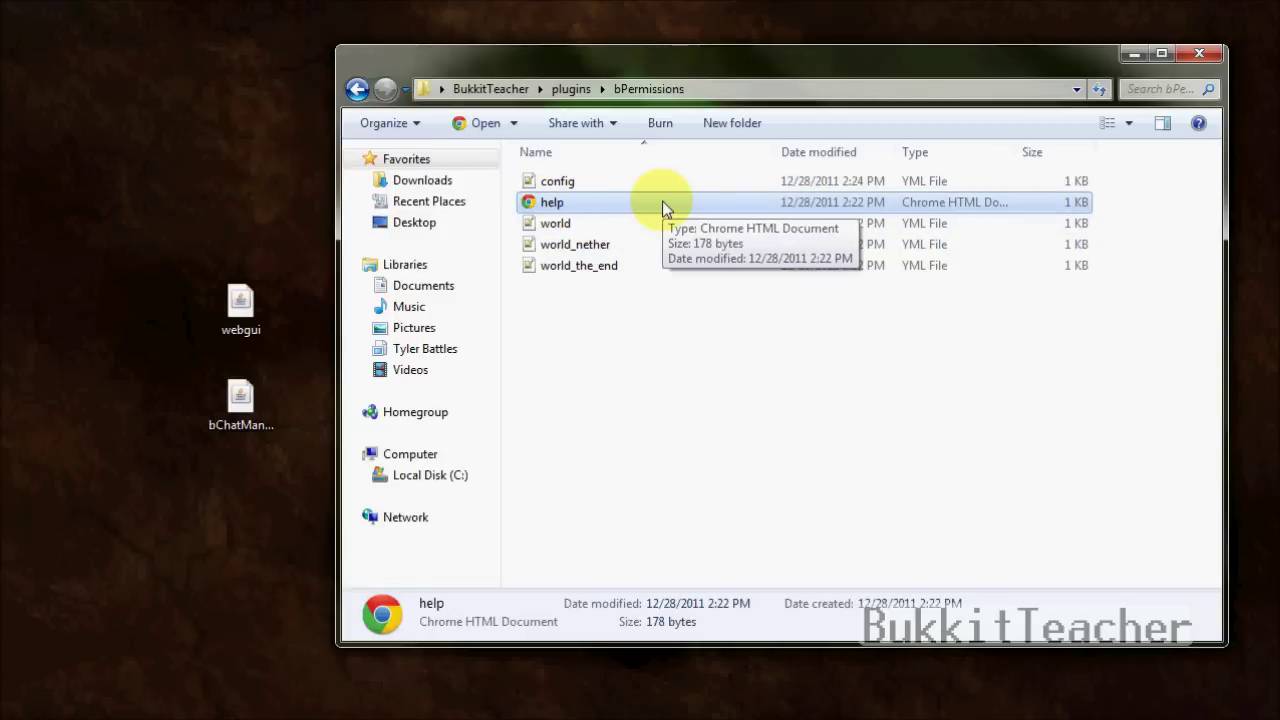
left_click(623, 230)
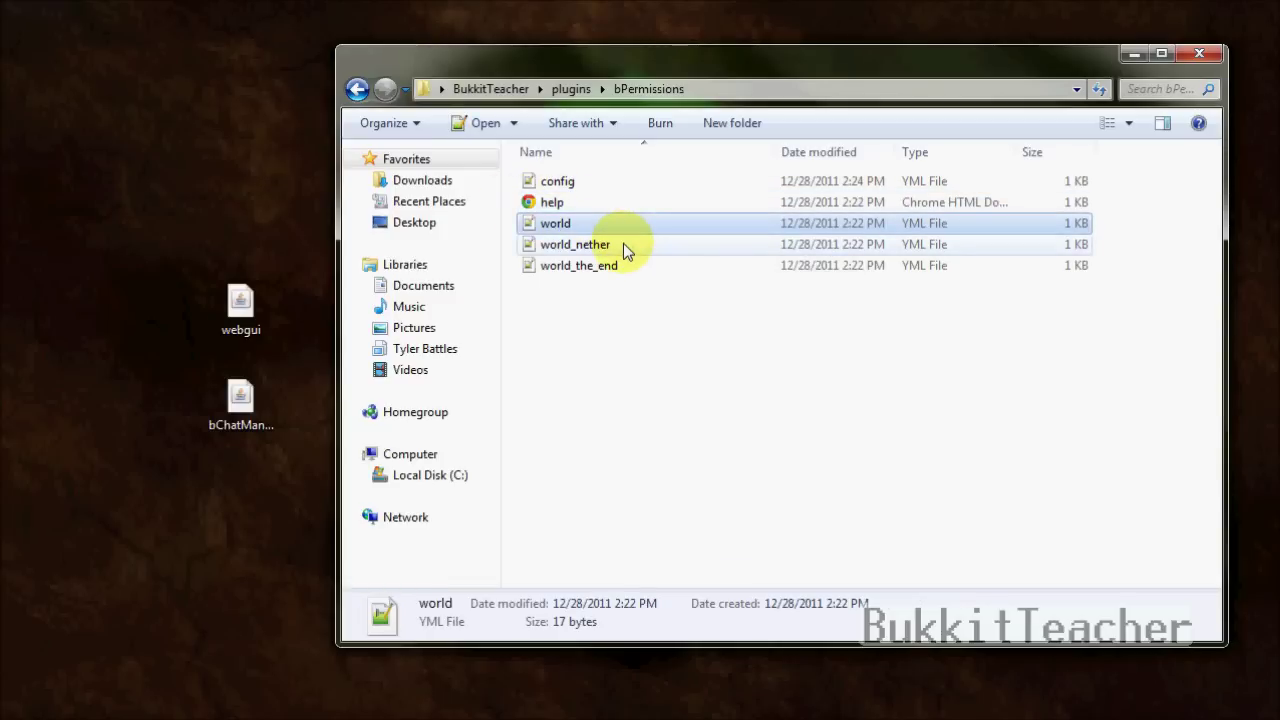
left_click(618, 248)
left_click(626, 262)
left_click(624, 246)
left_click(626, 225)
left_click(629, 262)
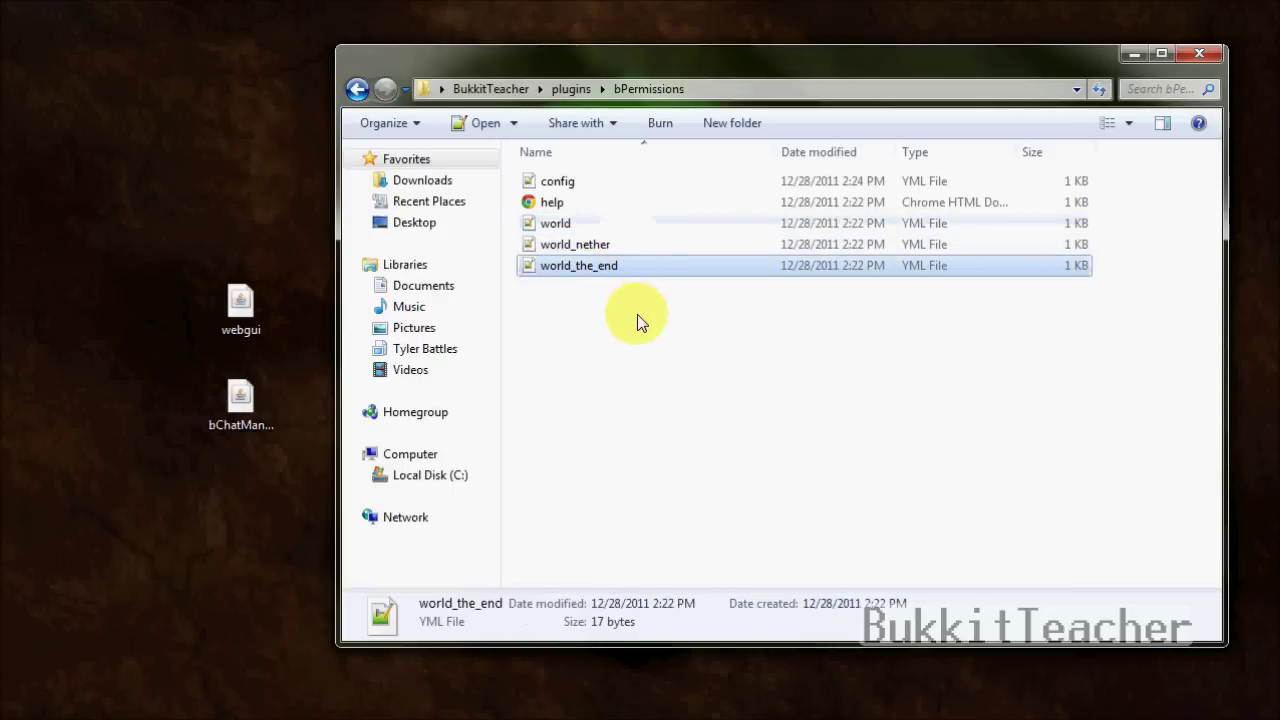
left_click(606, 229)
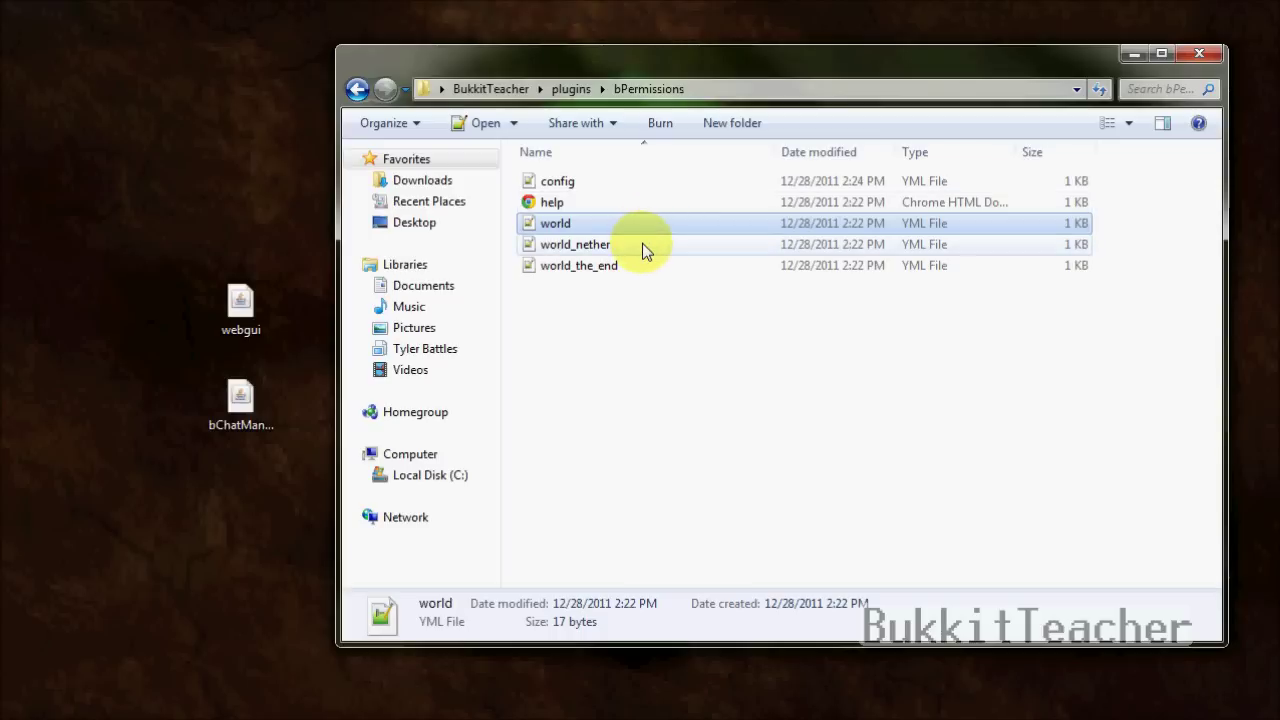
Open world.yml from the bPermissions folder and set its default group to Guest.
double_click(573, 228)
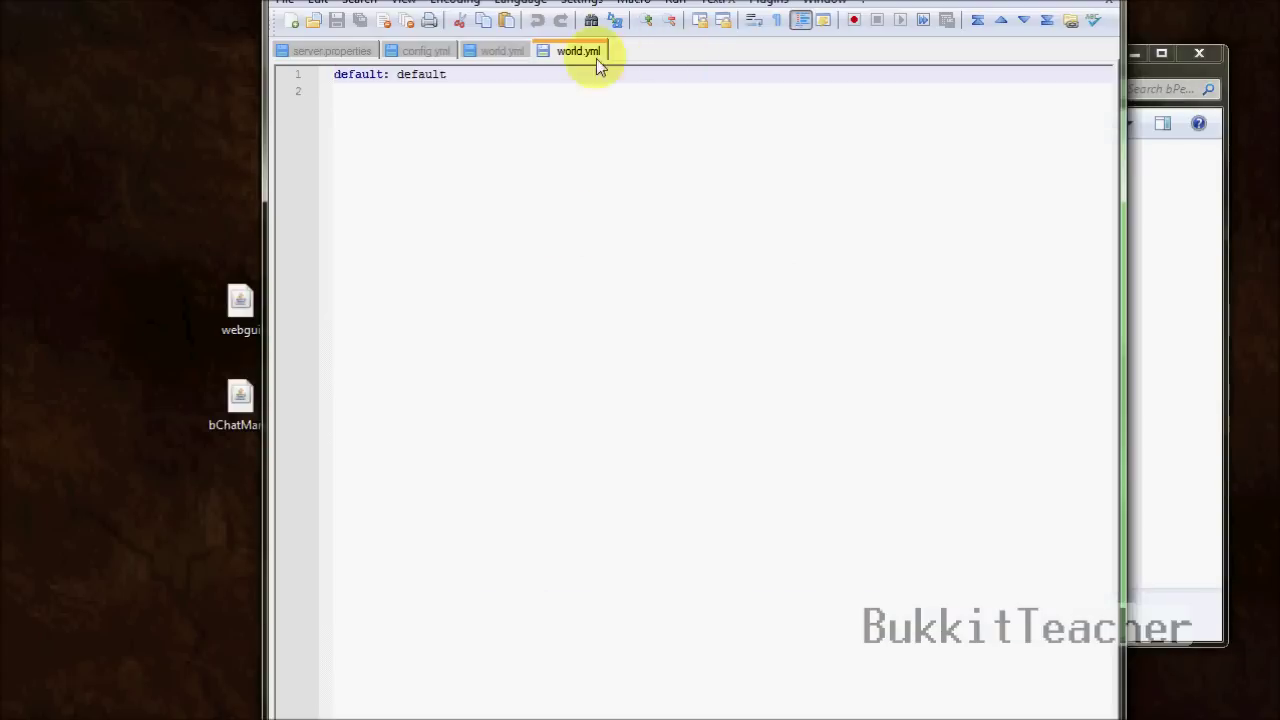
left_click_drag(780, 3, 713, 1)
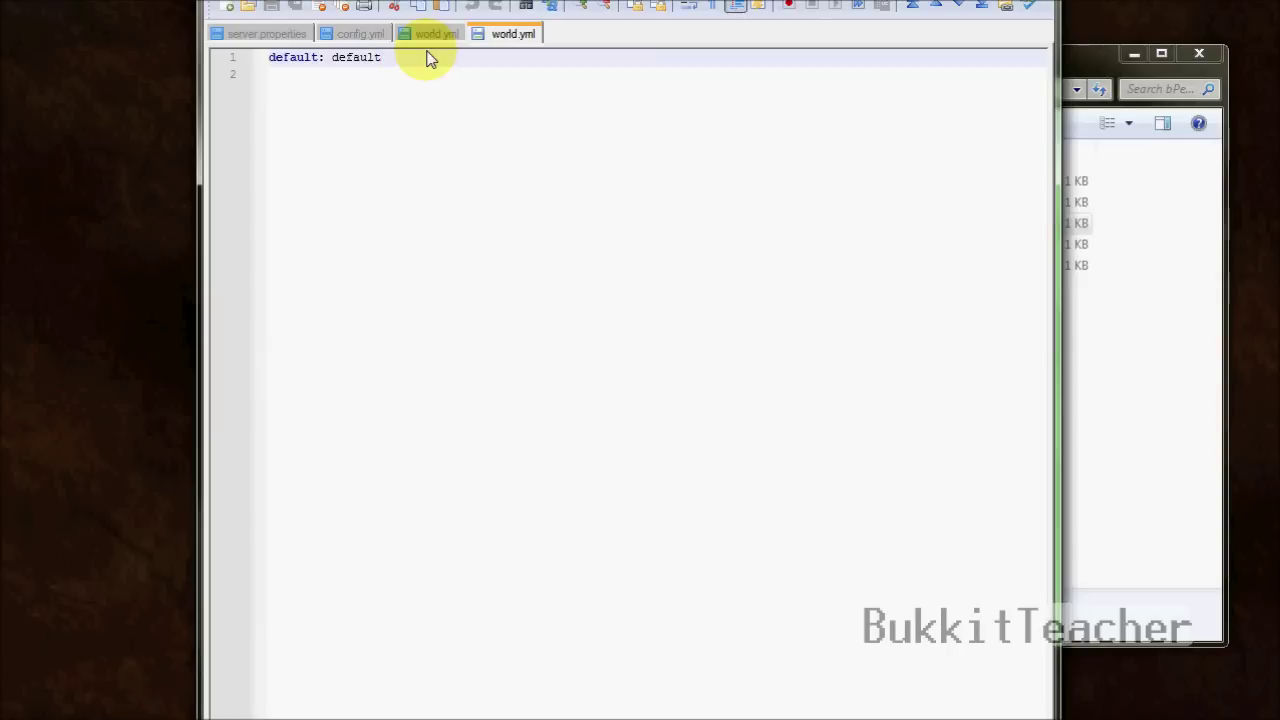
key("BackSpace")
key("BackSpace")
key("BackSpace")
key("BackSpace")
key("BackSpace")
key("BackSpace")
key("BackSpace")
type("Guest")
Add the top-level sections groups: and users: beneath the default line.
key("Return")
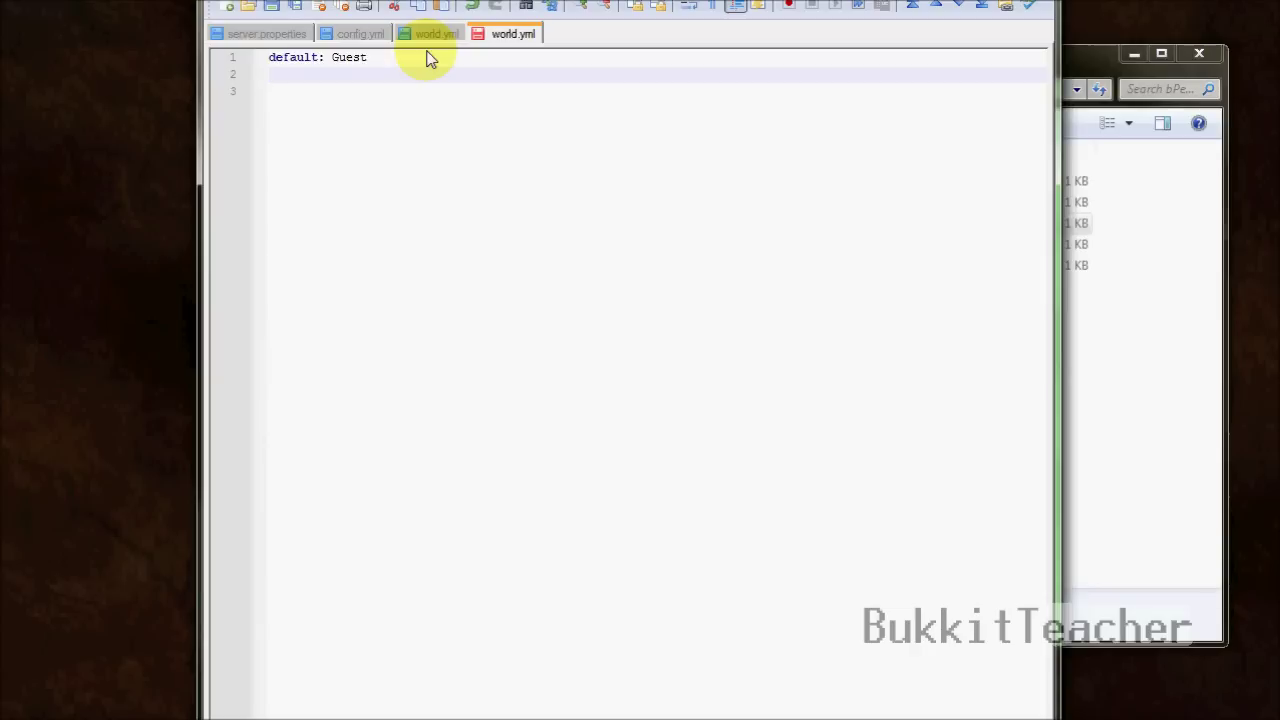
type("groups:")
key("Return")
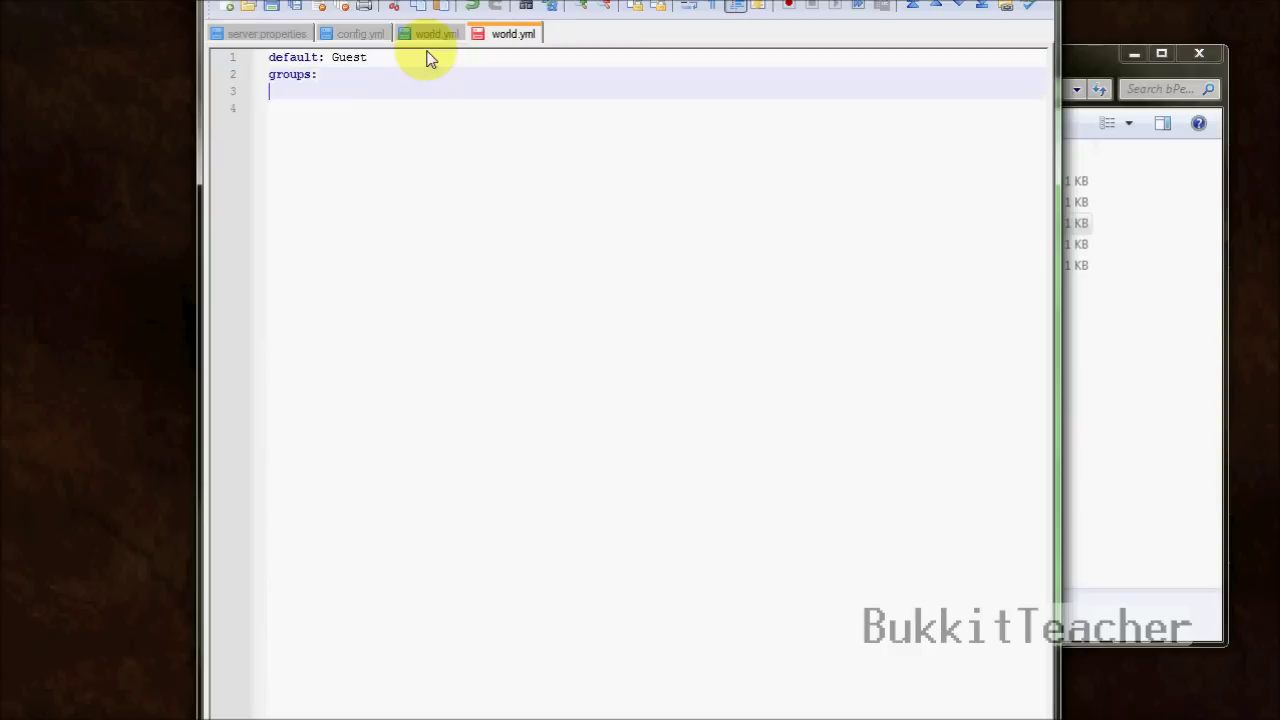
type("users:")
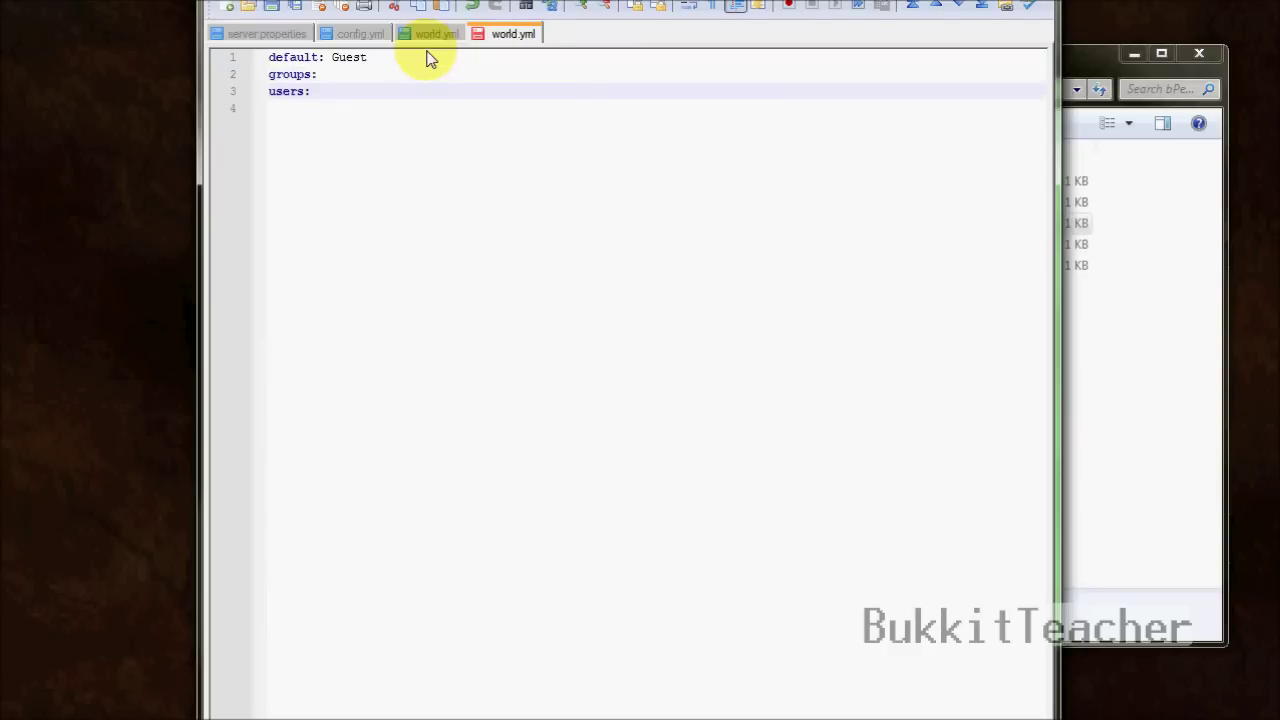
Define a Guest: group inside the groups section, with indented permissions: and groups: entries.
key("Up")
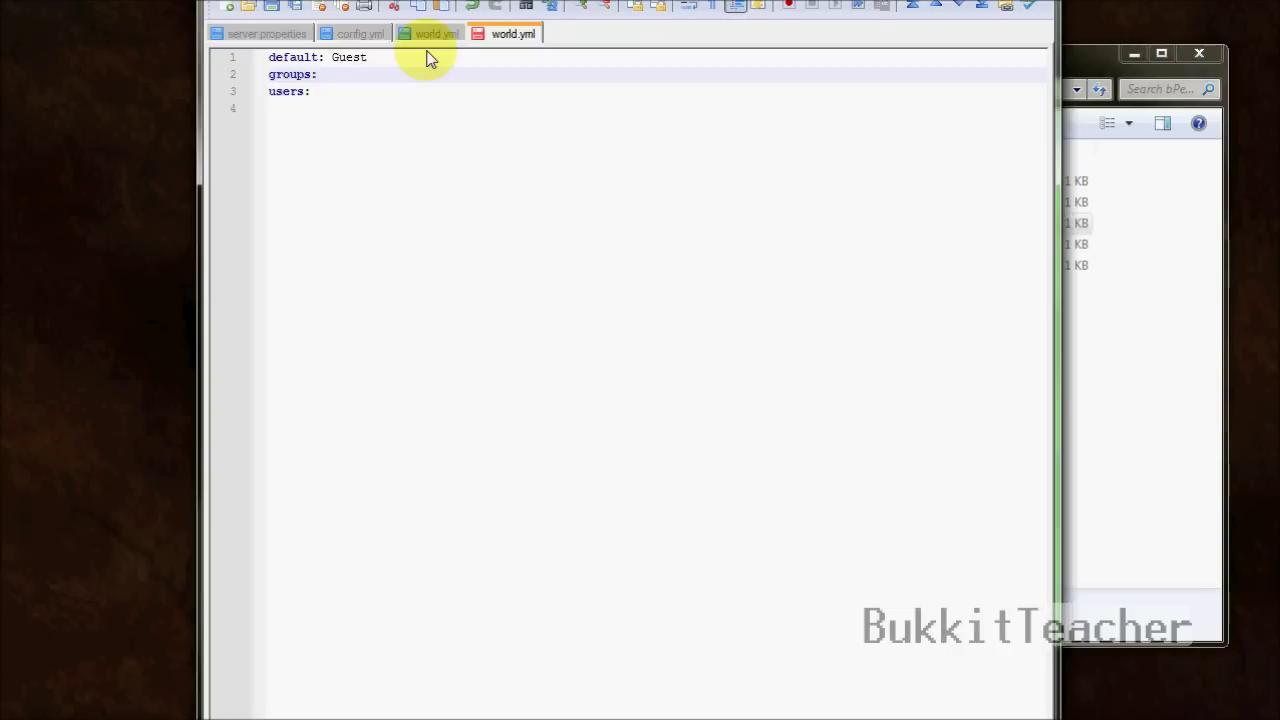
key("Return")
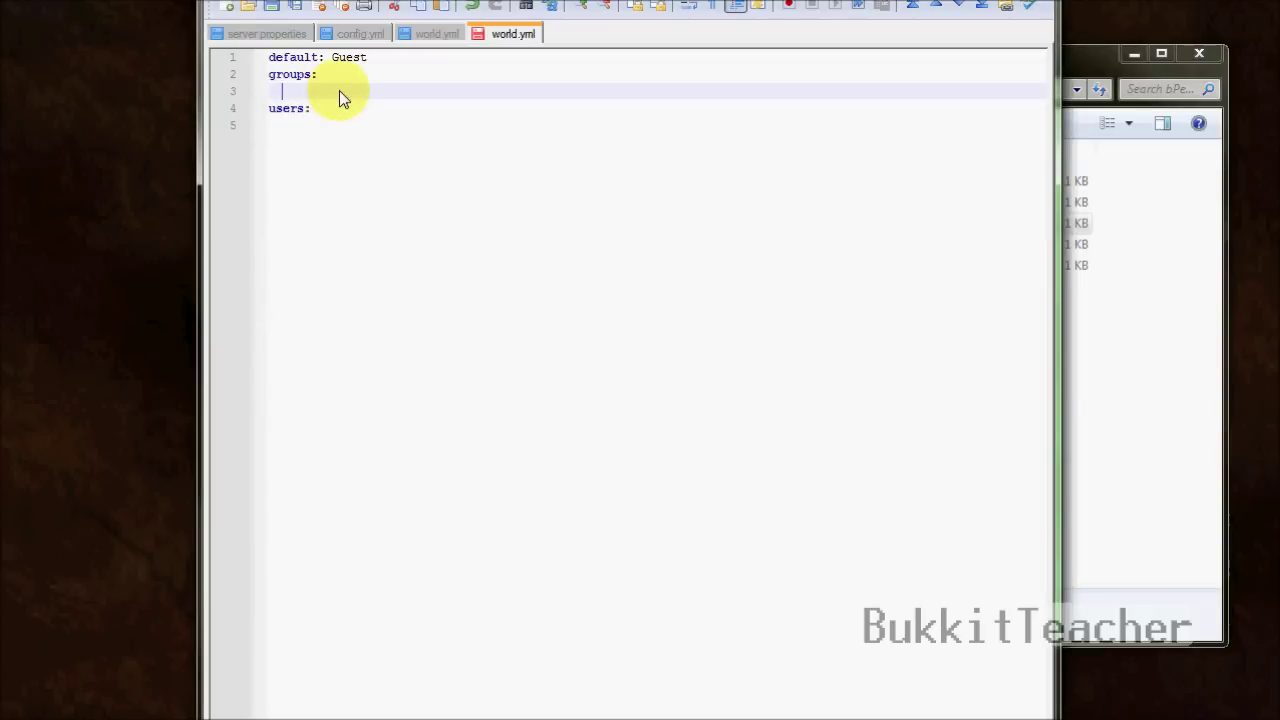
type("Guest:")
key("Return")
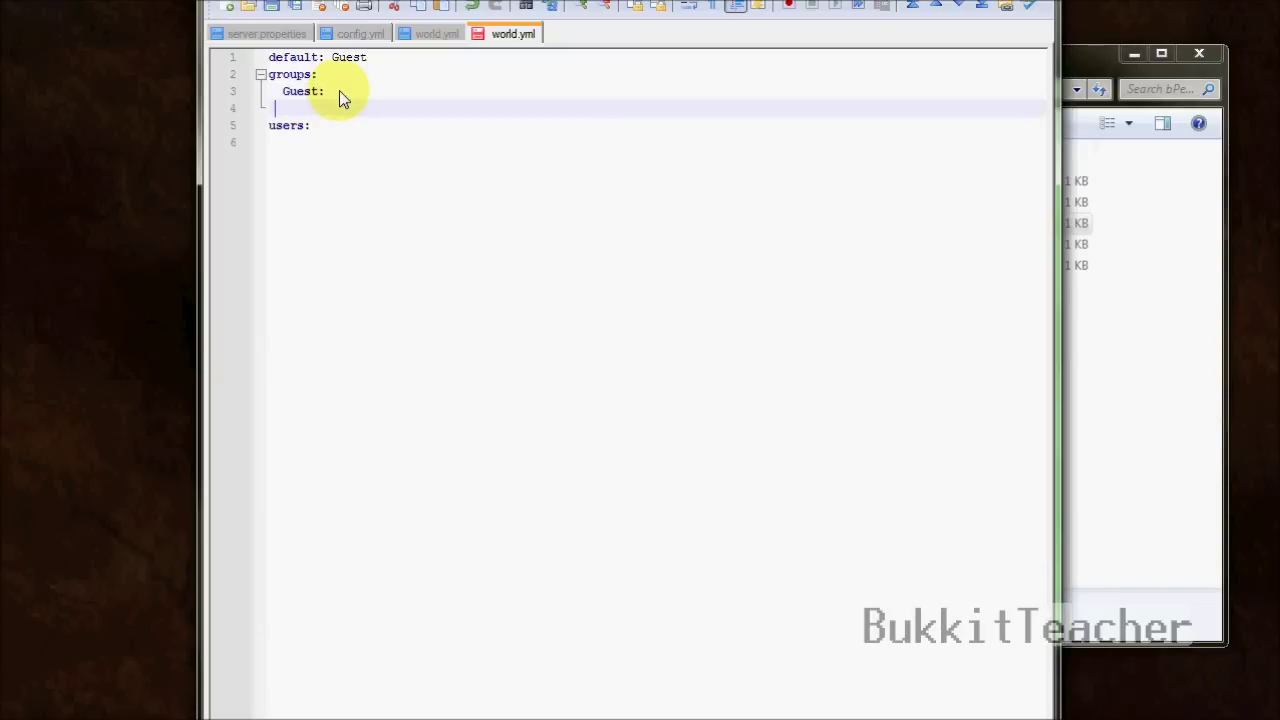
type("P")
key("BackSpace")
type("permissions:")
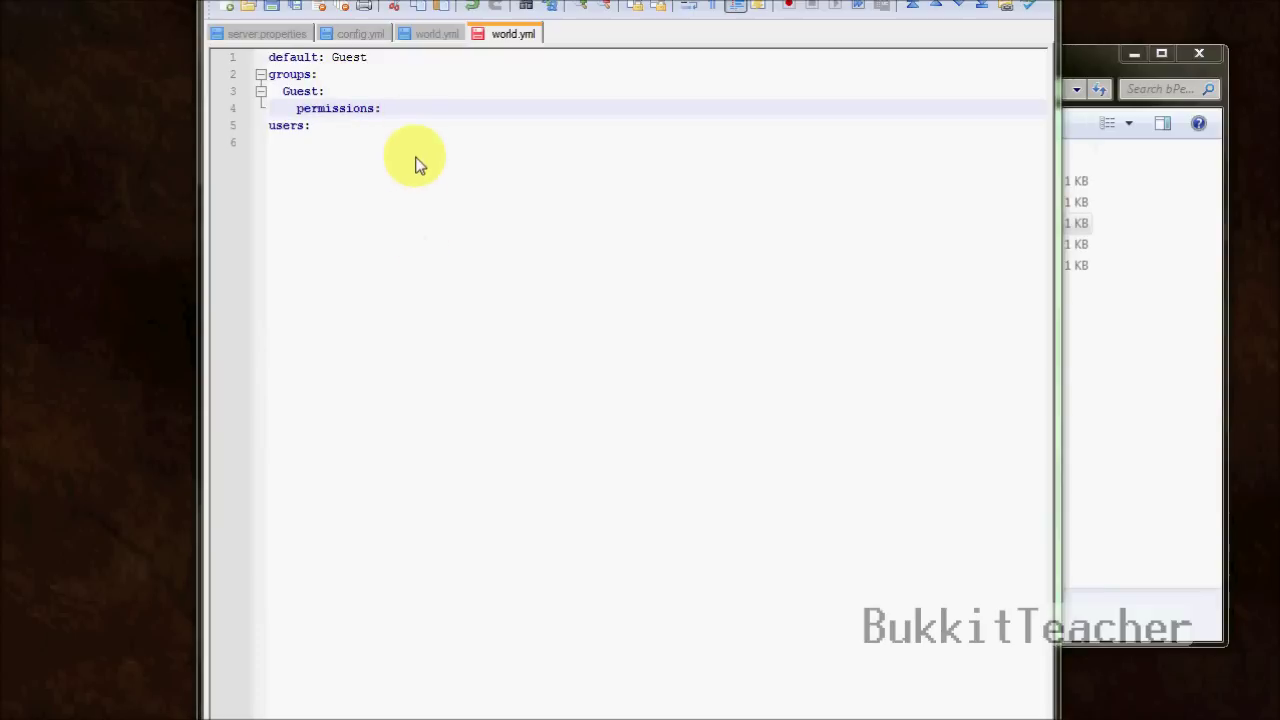
key("Return")
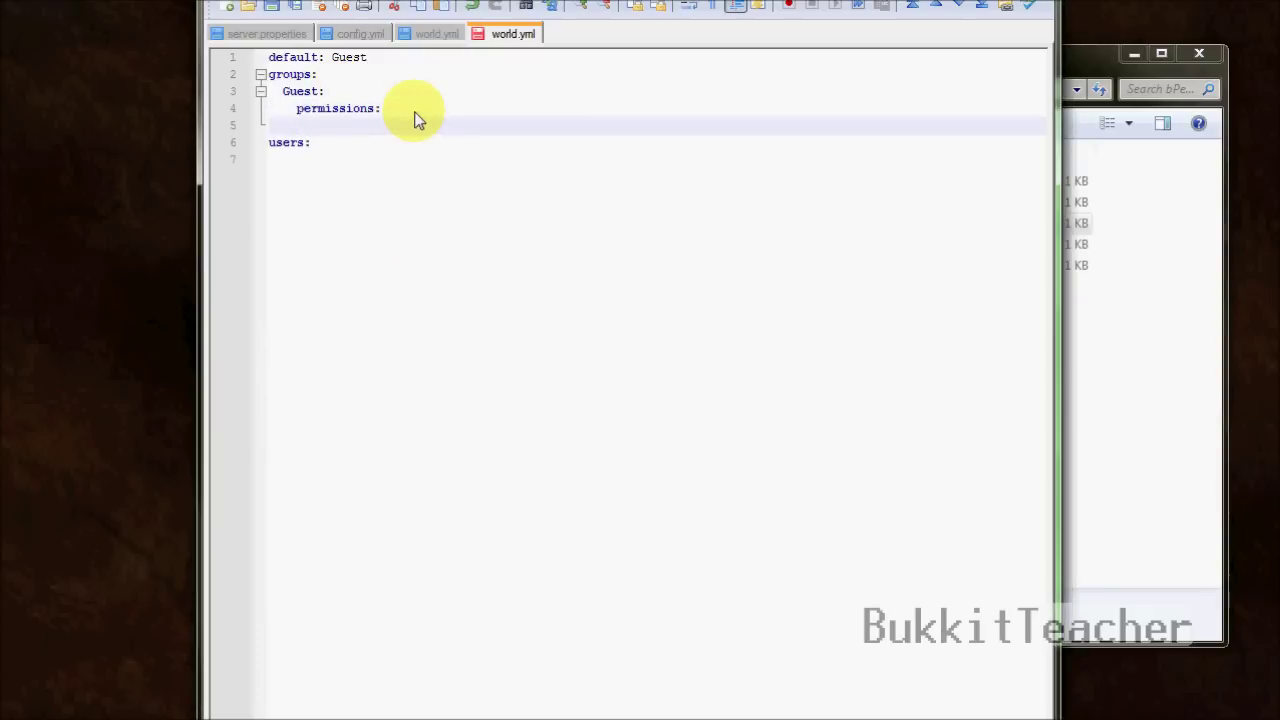
key("BackSpace")
key("Return")
type("groups:")
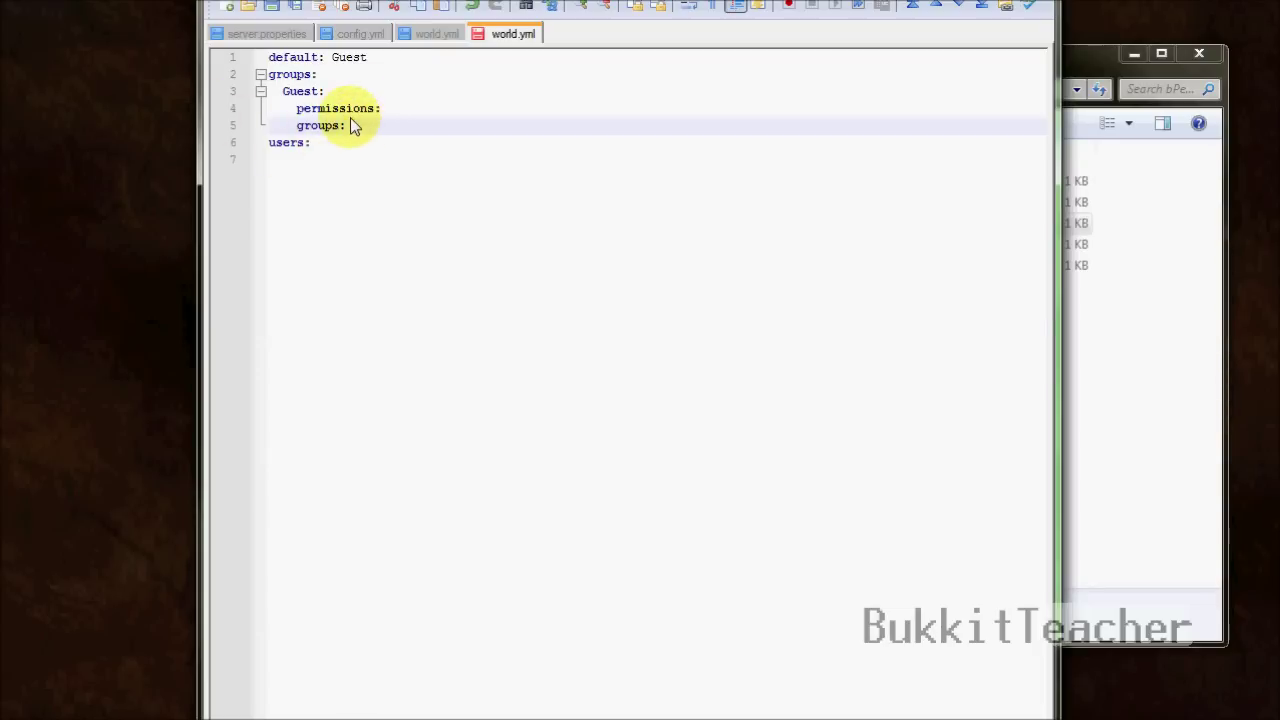
Add the node "- bPermissions.build" under the Guest group's permissions.
left_click_drag(349, 126, 267, 92)
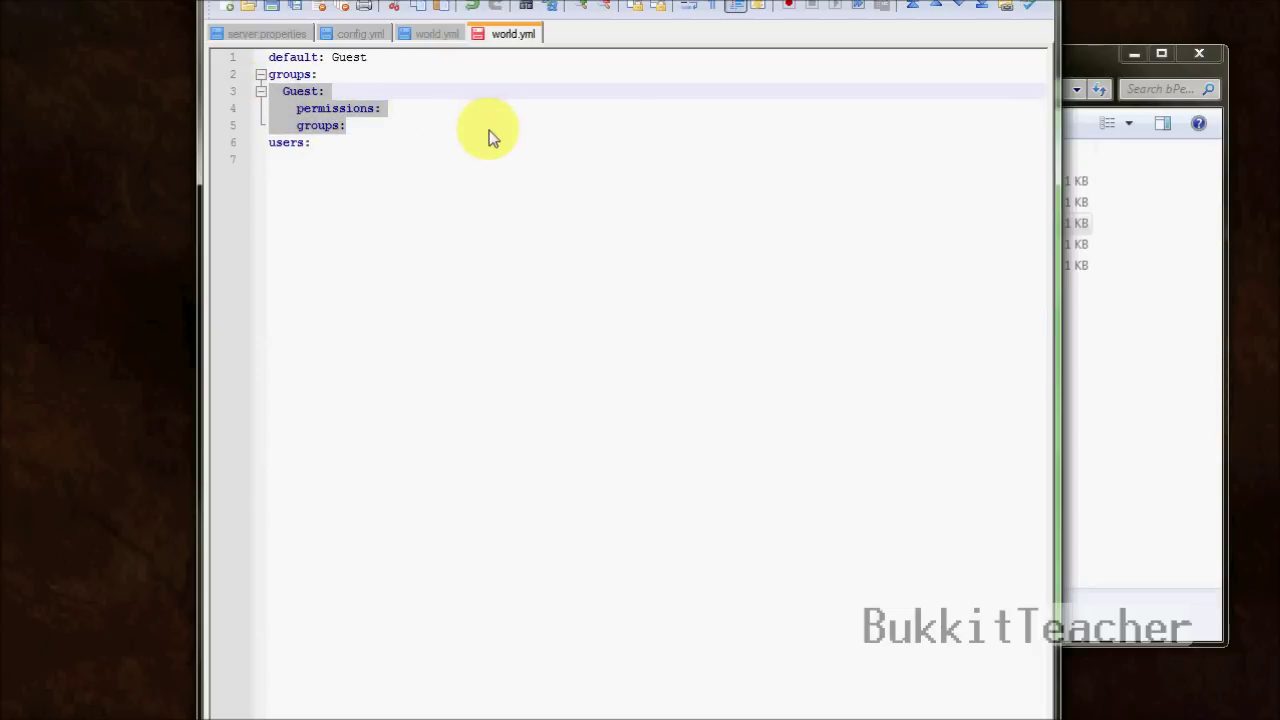
left_click(420, 113)
key("Return")
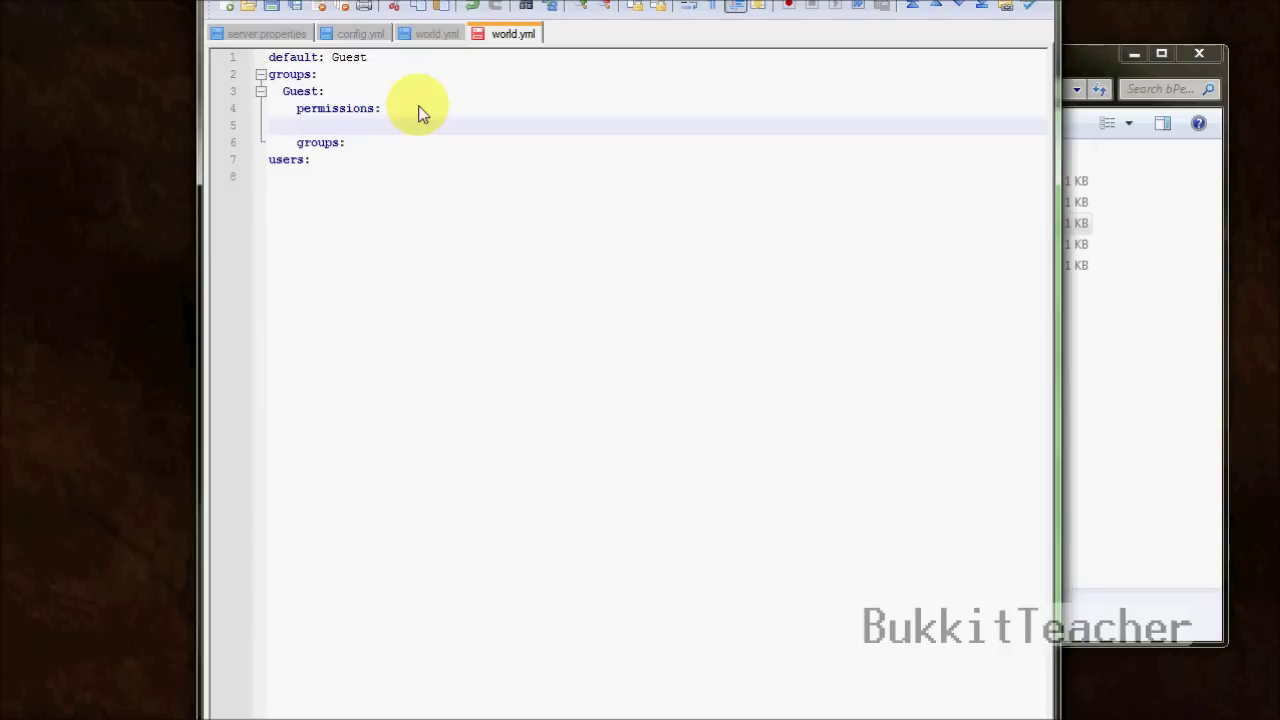
type("- bPermissions.build")
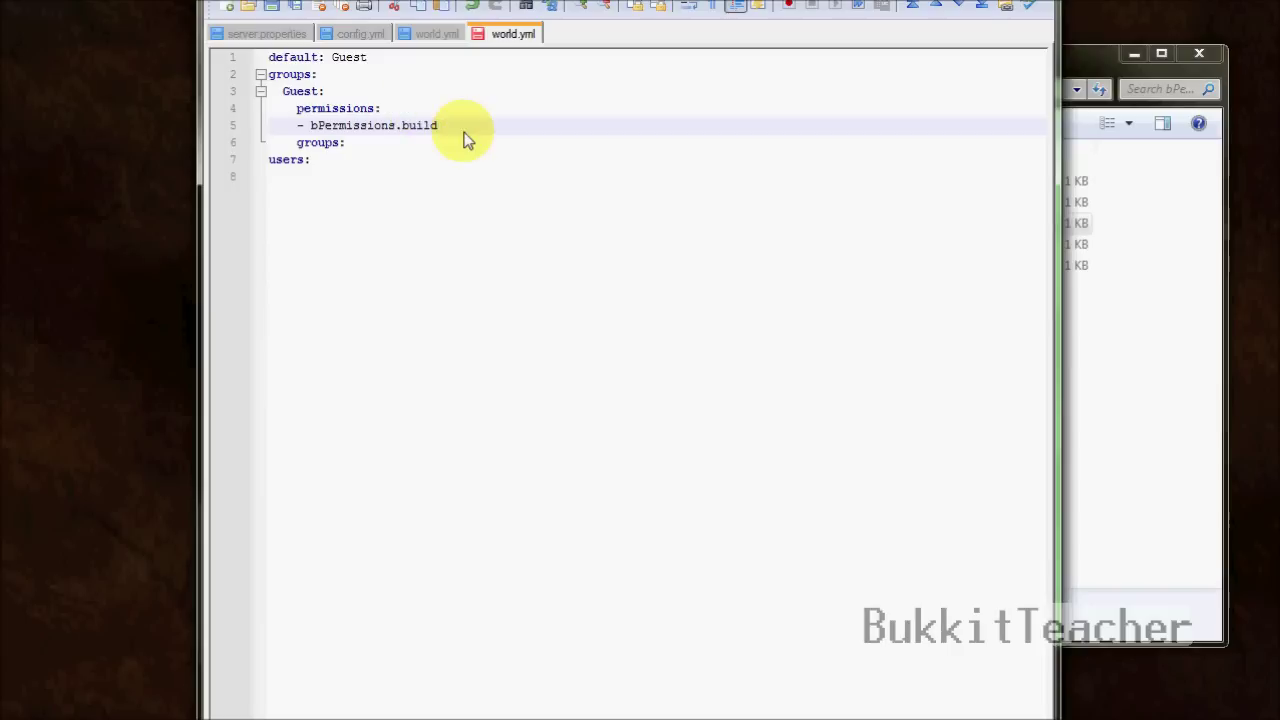
left_click_drag(466, 126, 318, 128)
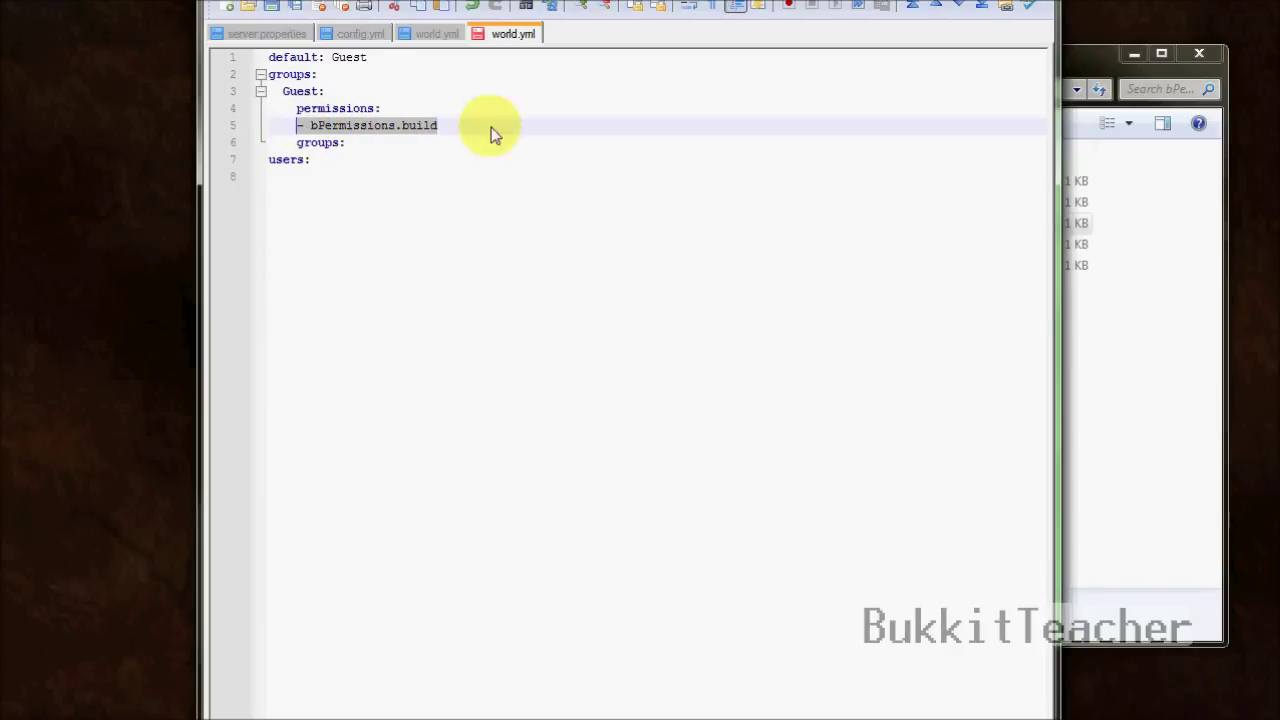
left_click(531, 127)
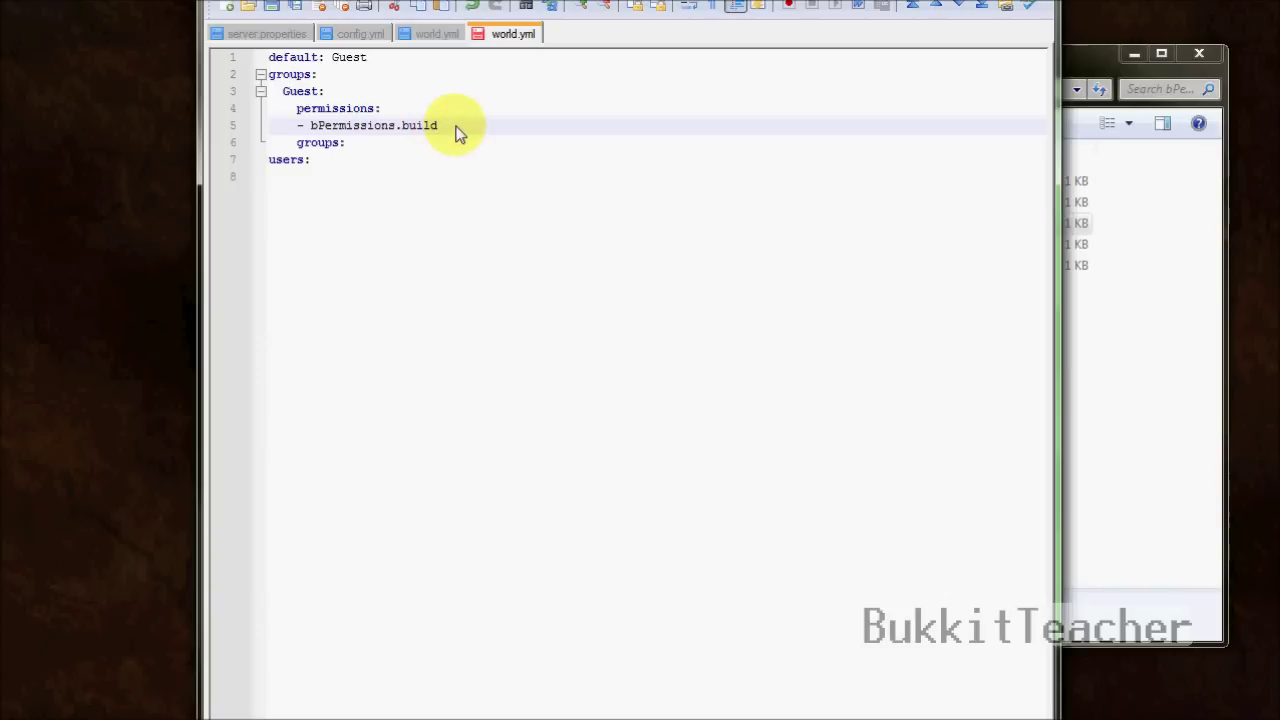
Define a Moderator: group below Guest at the same indentation, with its own permissions: and groups: entries.
key("Down")
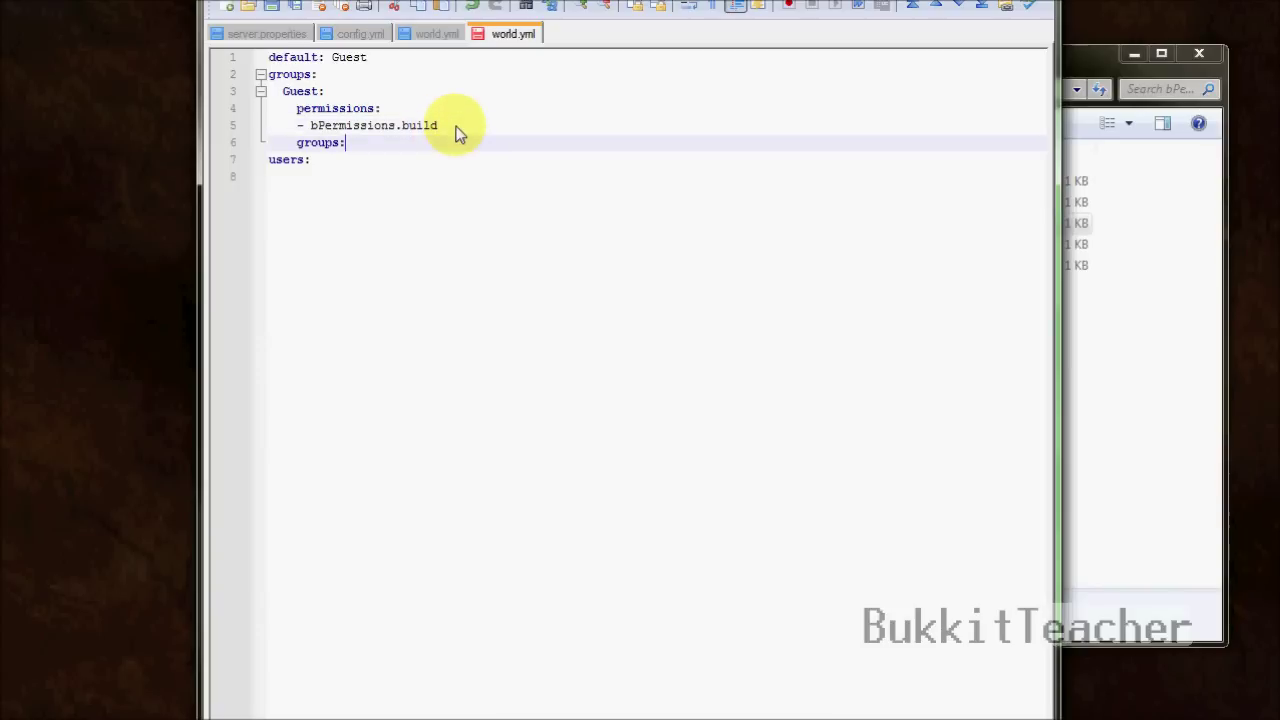
key("Return")
key("BackSpace")
key("BackSpace")
key("BackSpace")
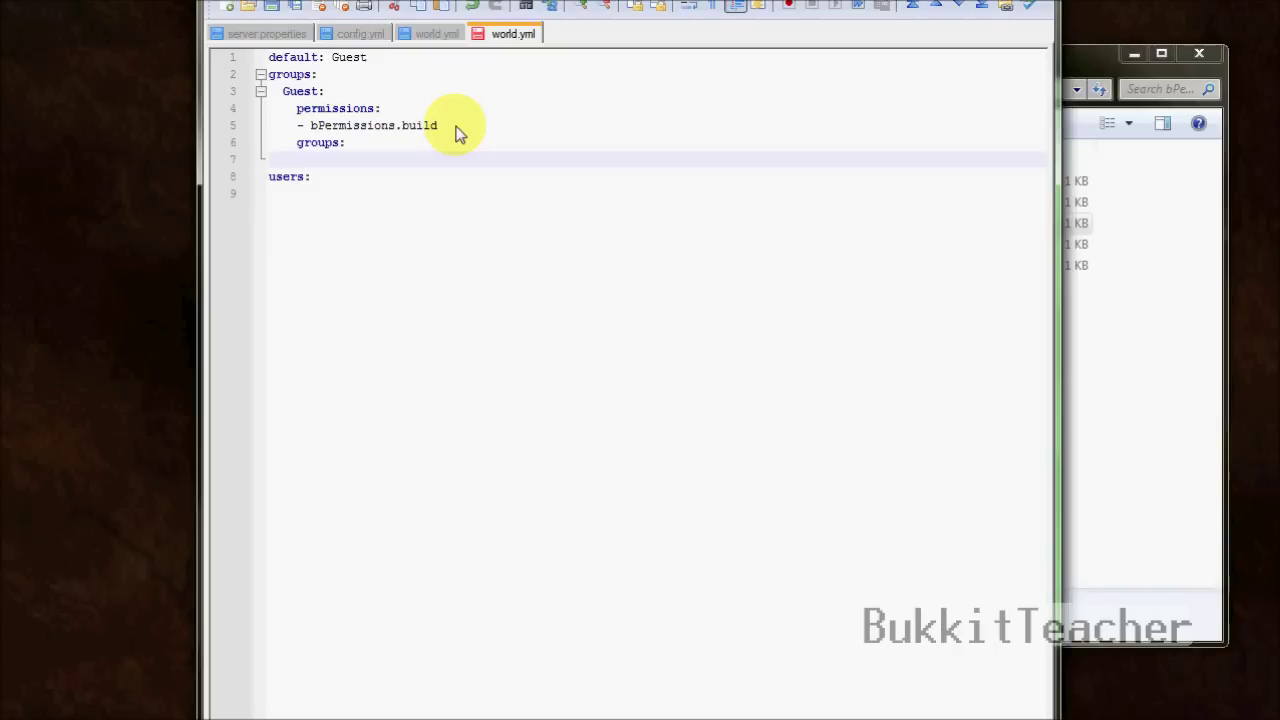
type("Moderator:")
key("Return")
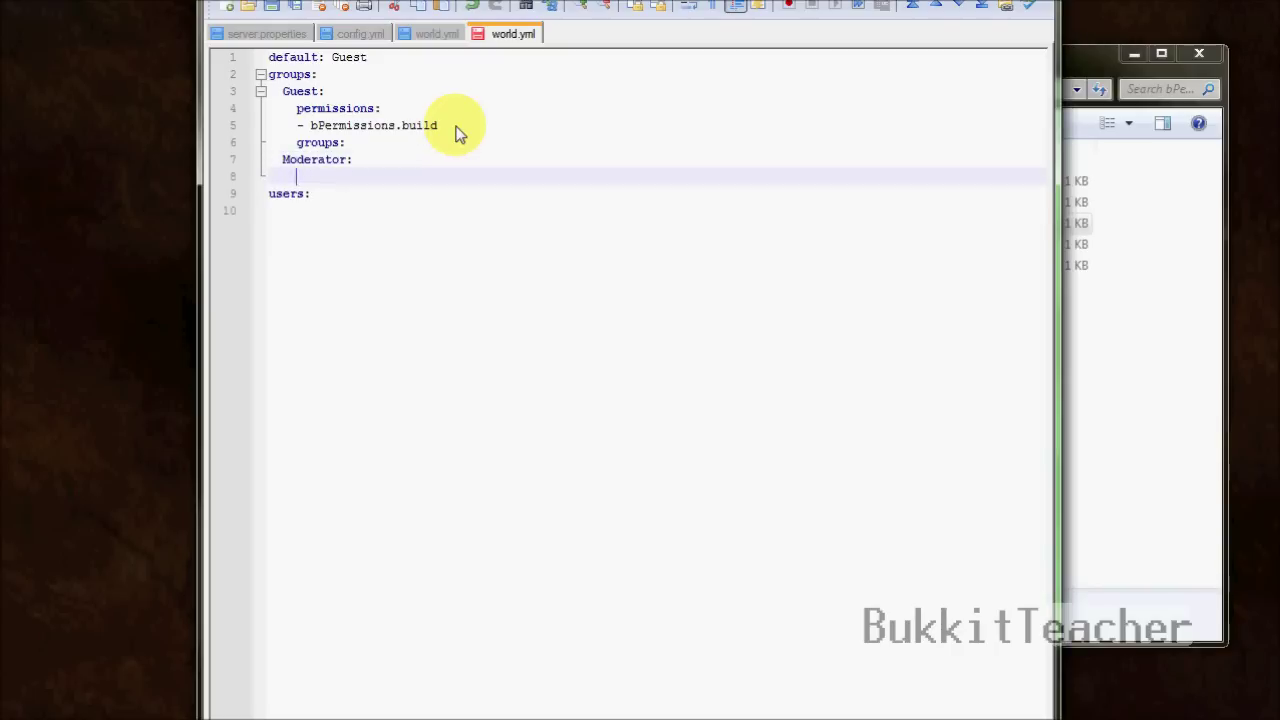
type("permissions:")
key("Return")
key("BackSpace")
key("Return")
type("groups:")
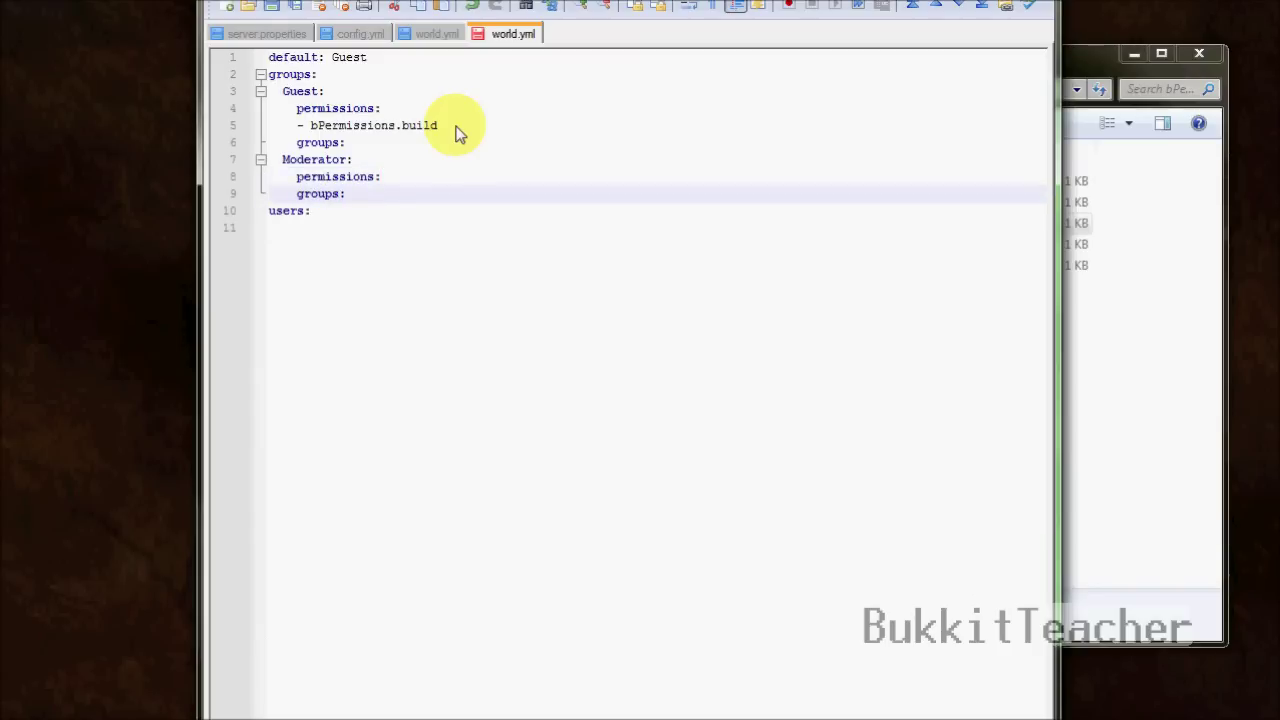
List "- Guest" under the Moderator group's groups entry so that it inherits the Guest permissions.
key("Return")
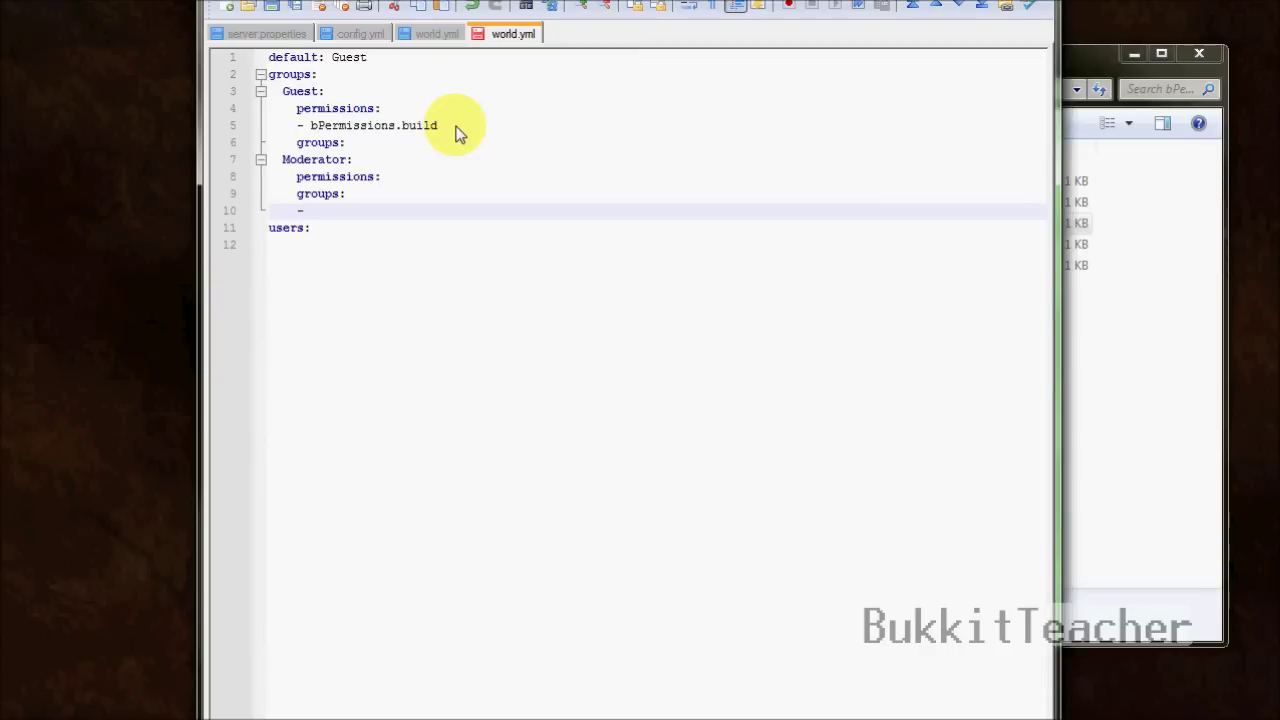
type("Guest")
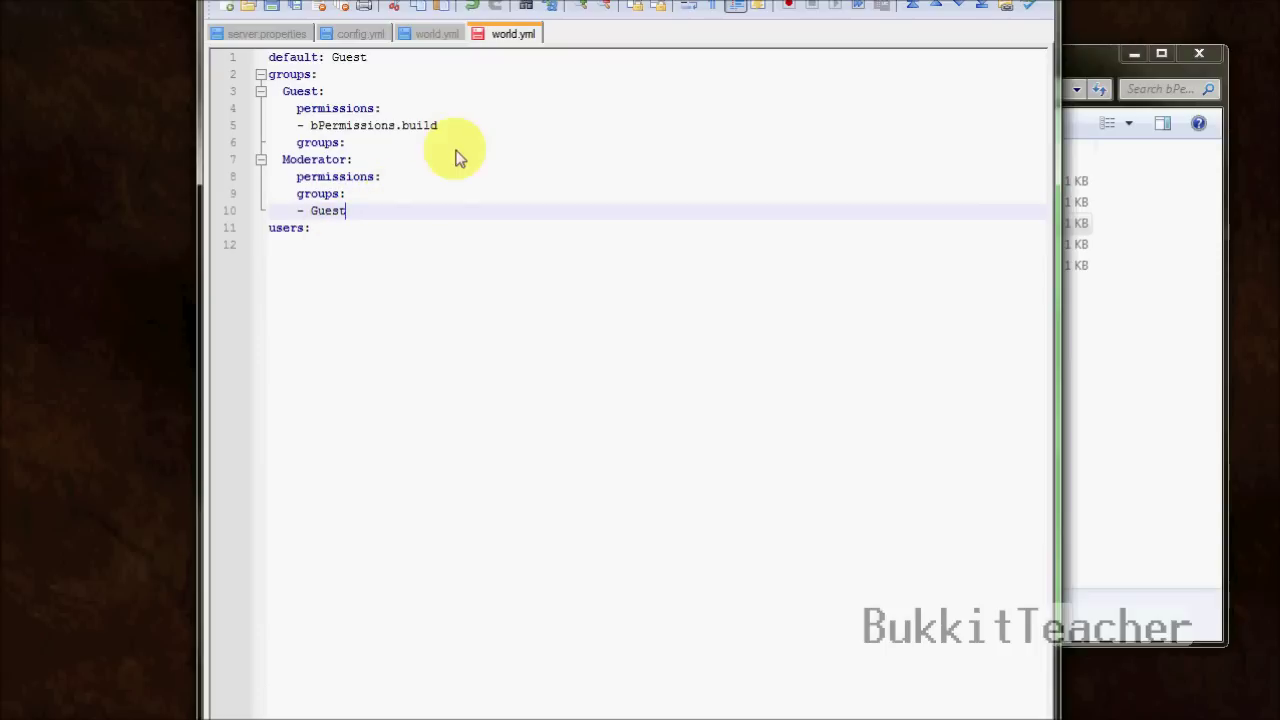
left_click_drag(480, 126, 307, 125)
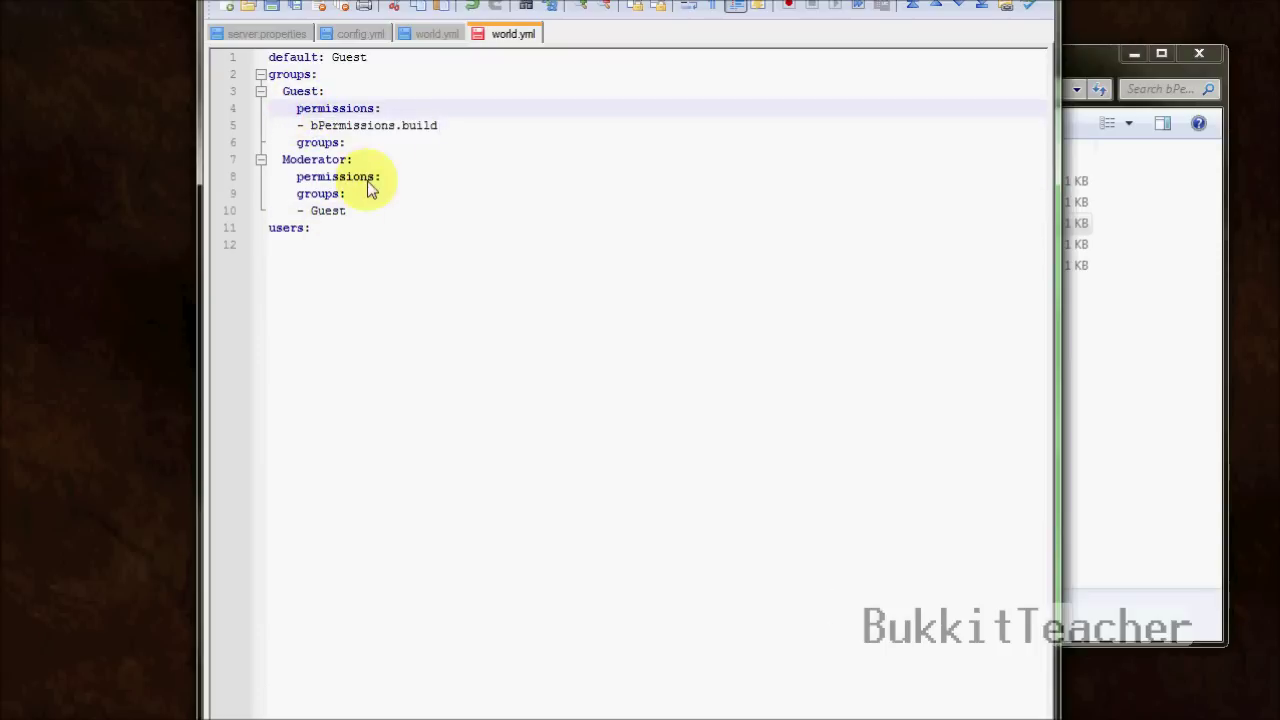
left_click(355, 213)
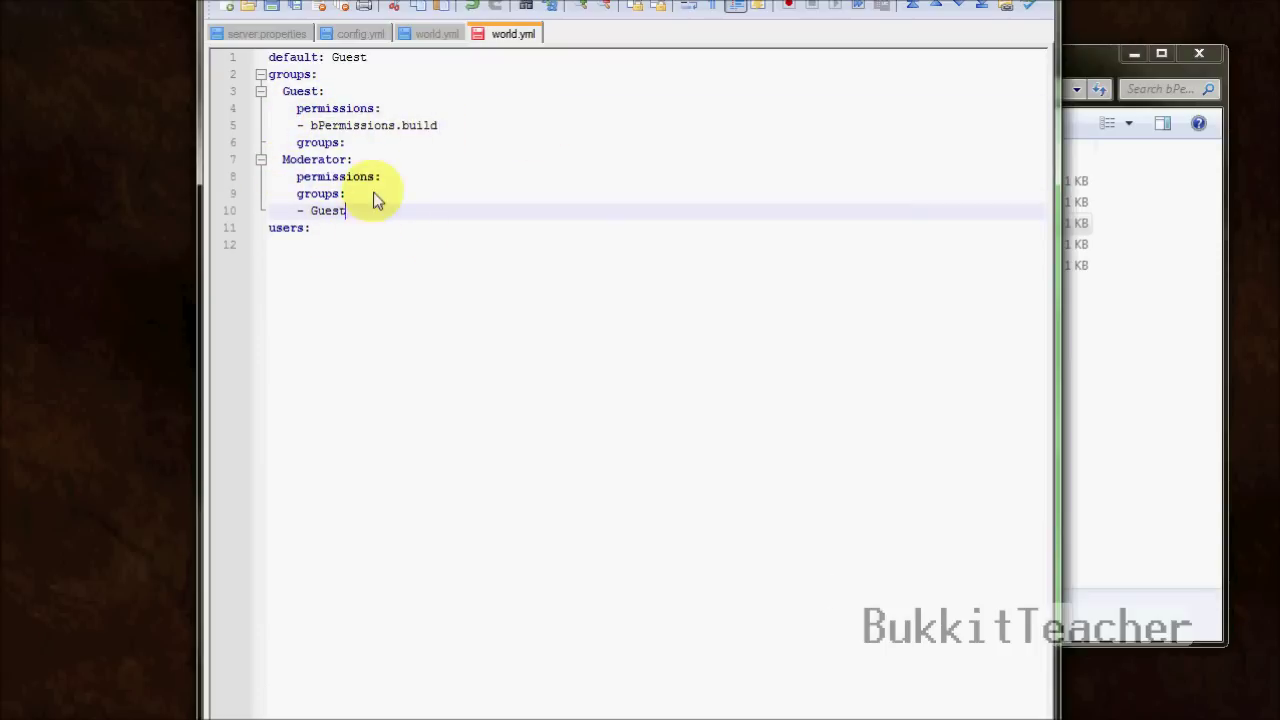
Add the node "- bukkit.command.teleport" under the Moderator group's permissions.
left_click(406, 180)
key("Return")
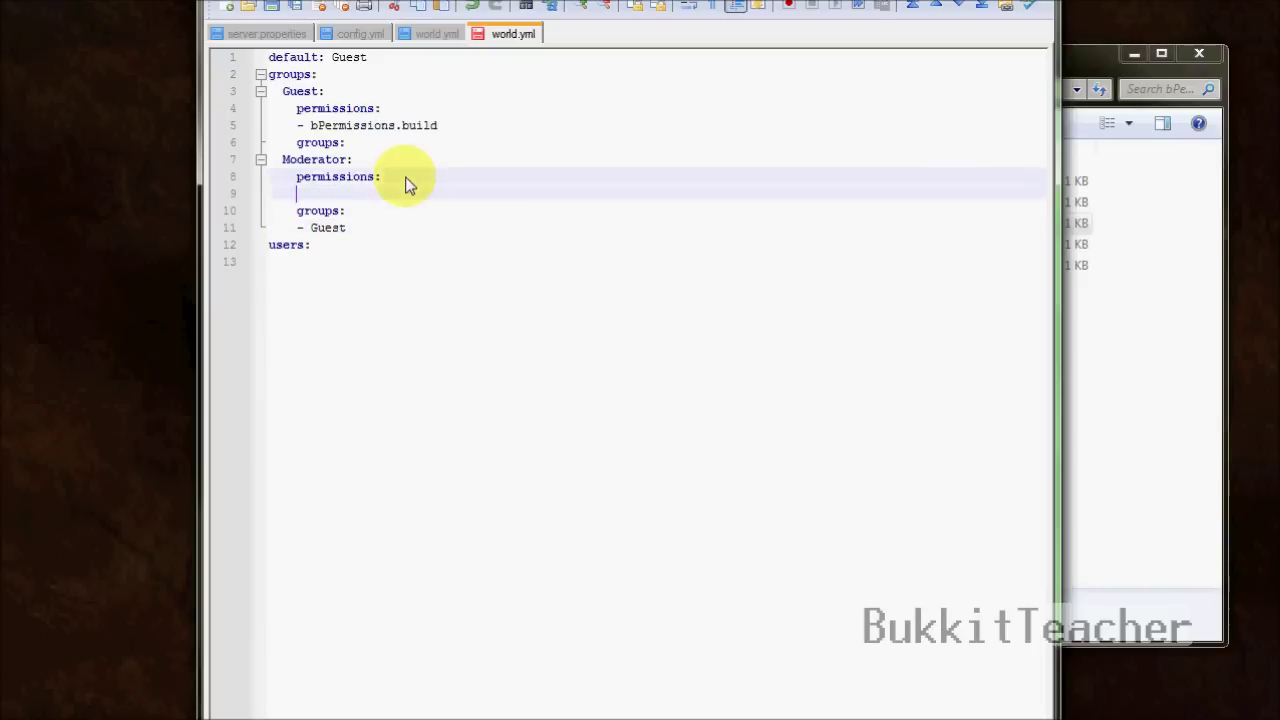
key("BackSpace")
key("Return")
type("-")
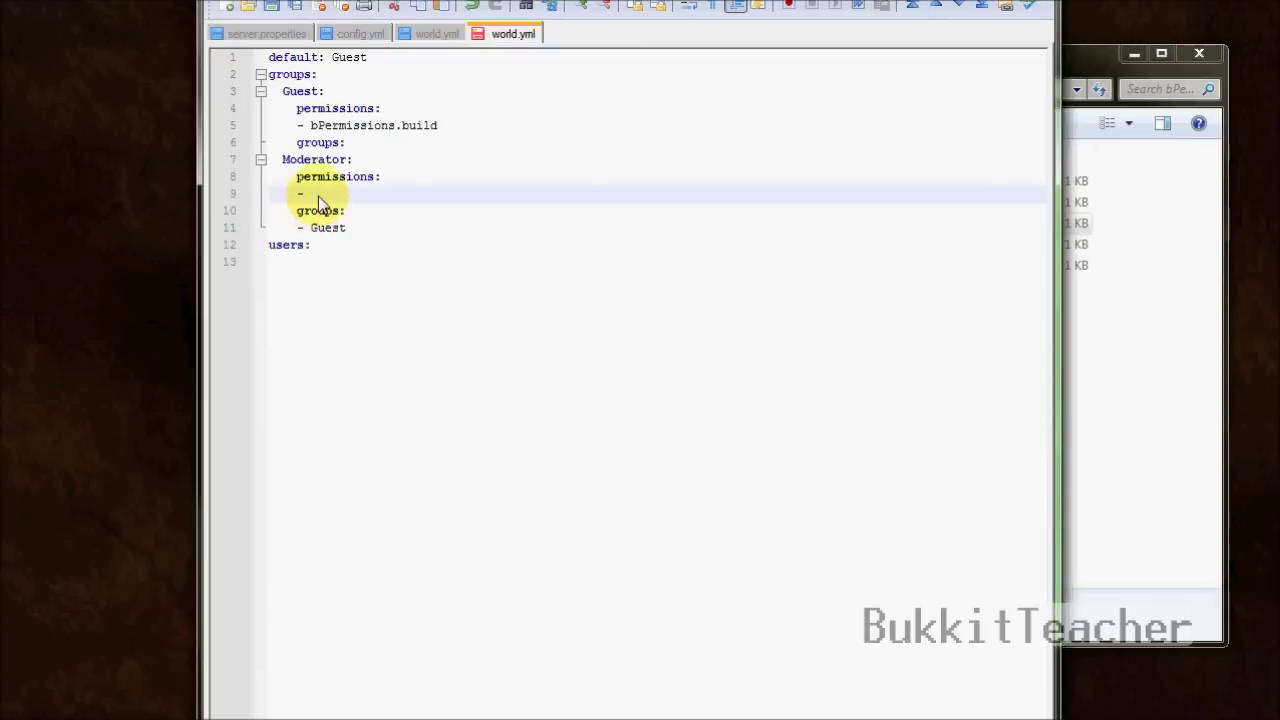
type("bukkit.command.teleport")
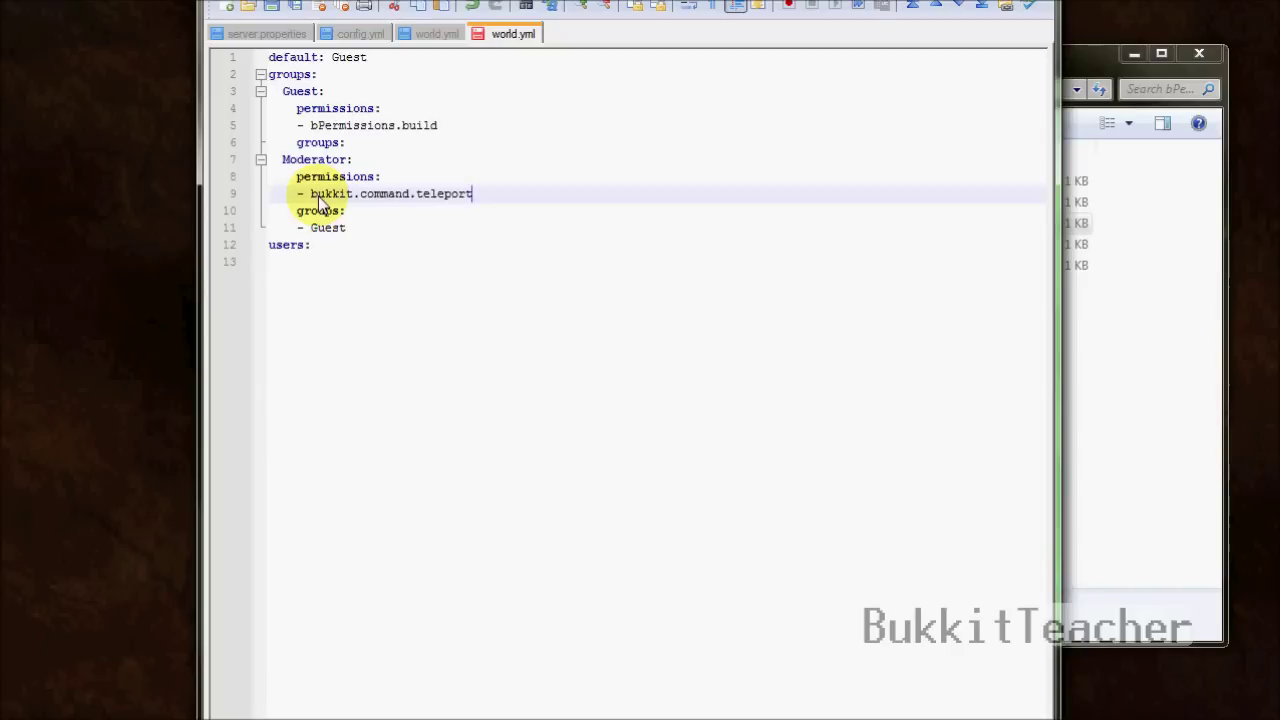
Try the wildcard node "- bPermissions.*" under the Guest group's permissions and remove that line again.
left_click(487, 124)
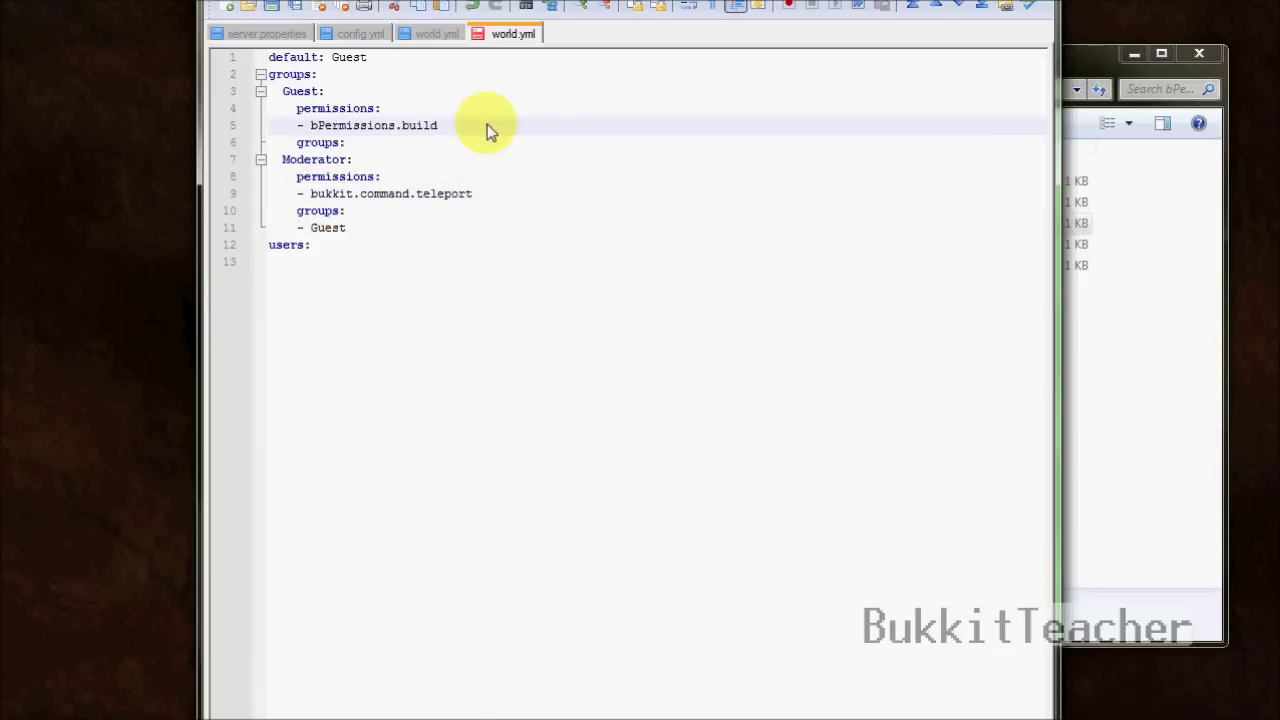
key("Return")
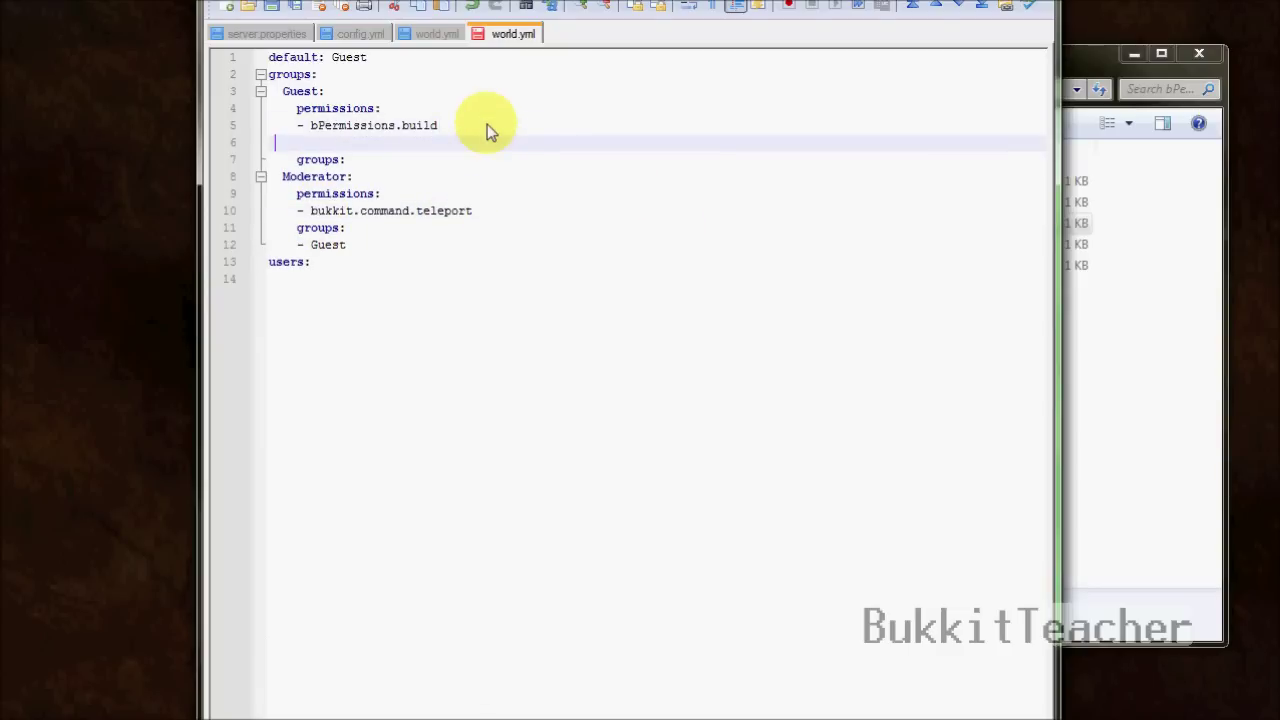
type("- bPermissions.c")
key("BackSpace")
type("*")
left_click_drag(423, 143, 297, 143)
left_click(420, 145)
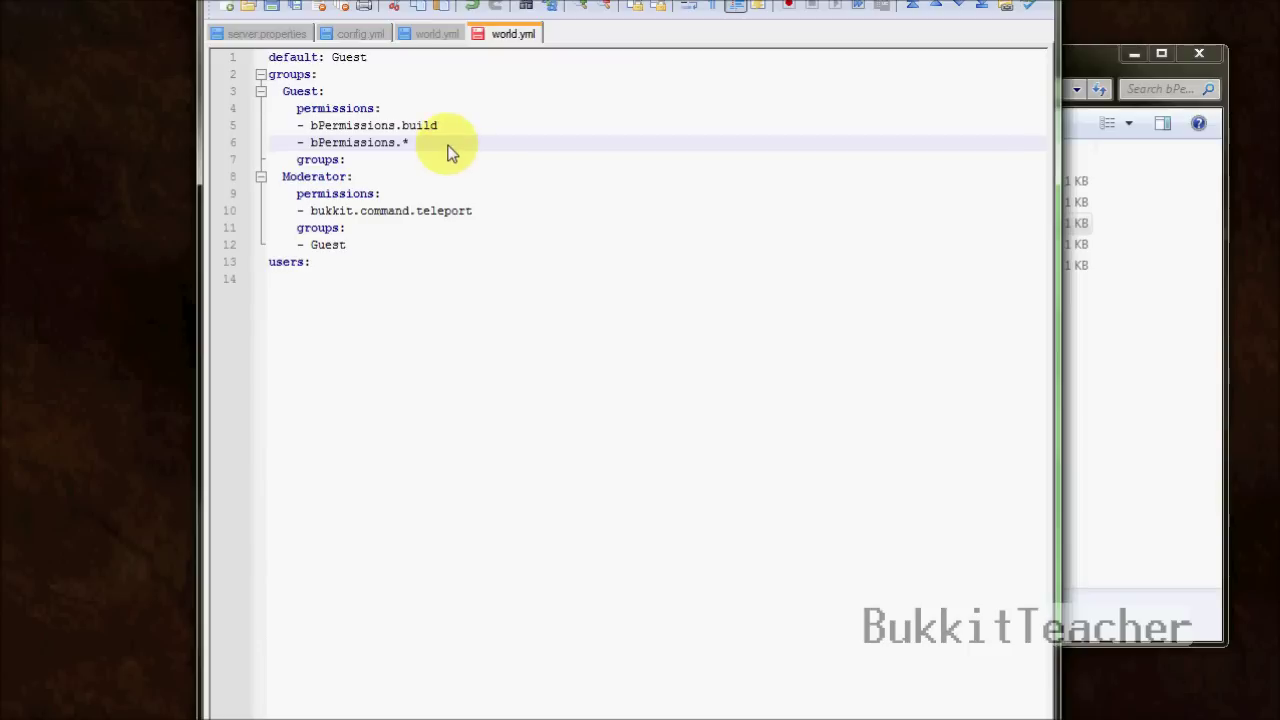
left_click(239, 149)
key("Delete")
left_click(512, 198)
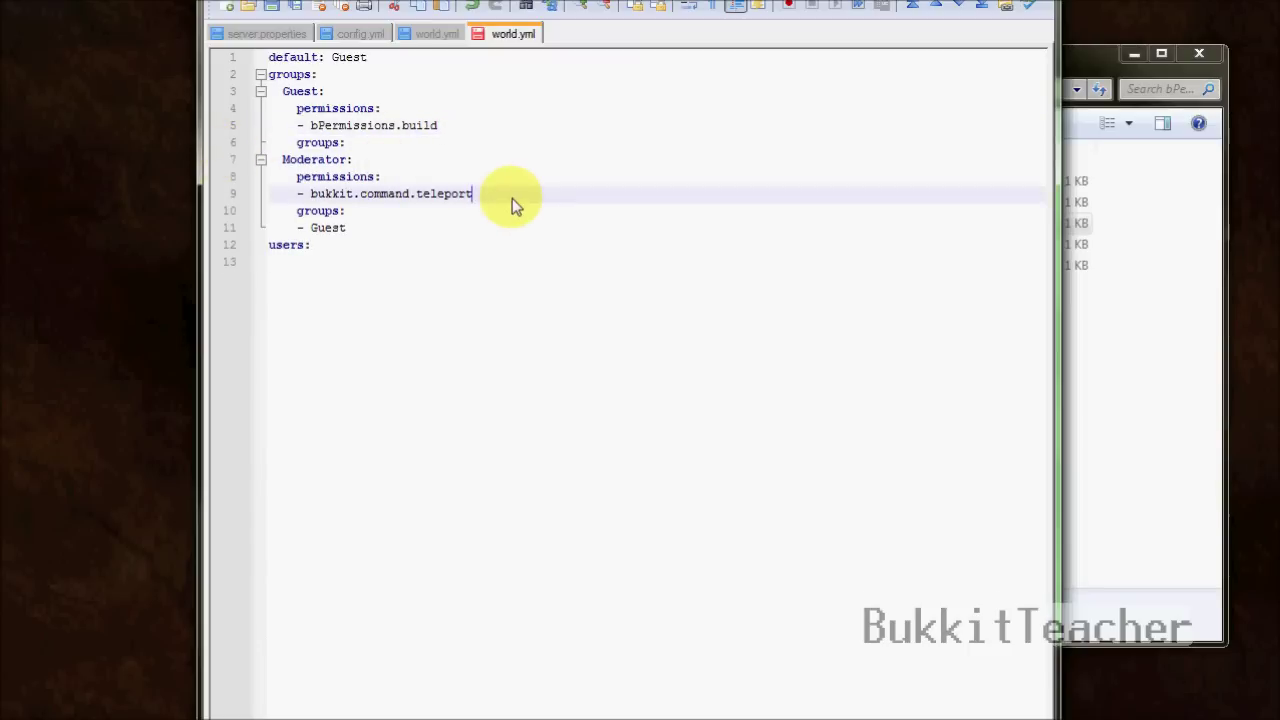
key("Return")
type("-")
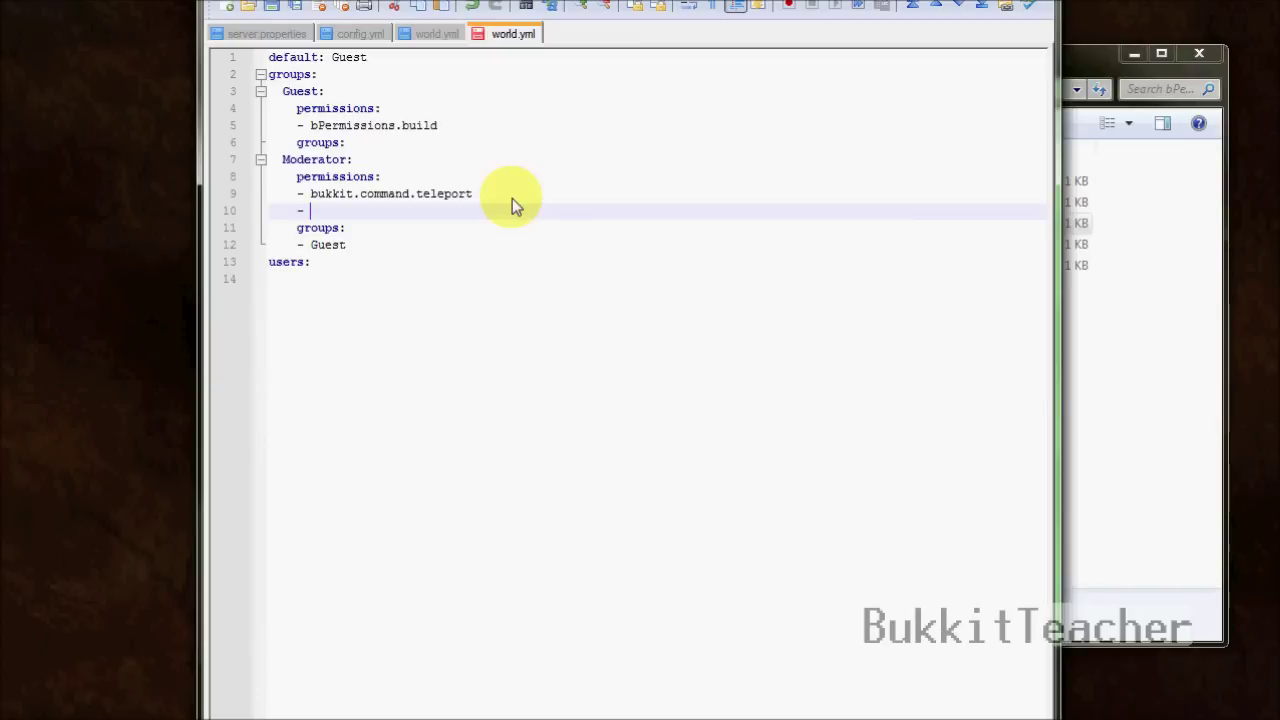
type("bPerm")
key("BackSpace")
key("BackSpace")
key("BackSpace")
key("BackSpace")
key("BackSpace")
key("BackSpace")
key("BackSpace")
key("BackSpace")
key("BackSpace")
key("BackSpace")
key("BackSpace")
key("BackSpace")
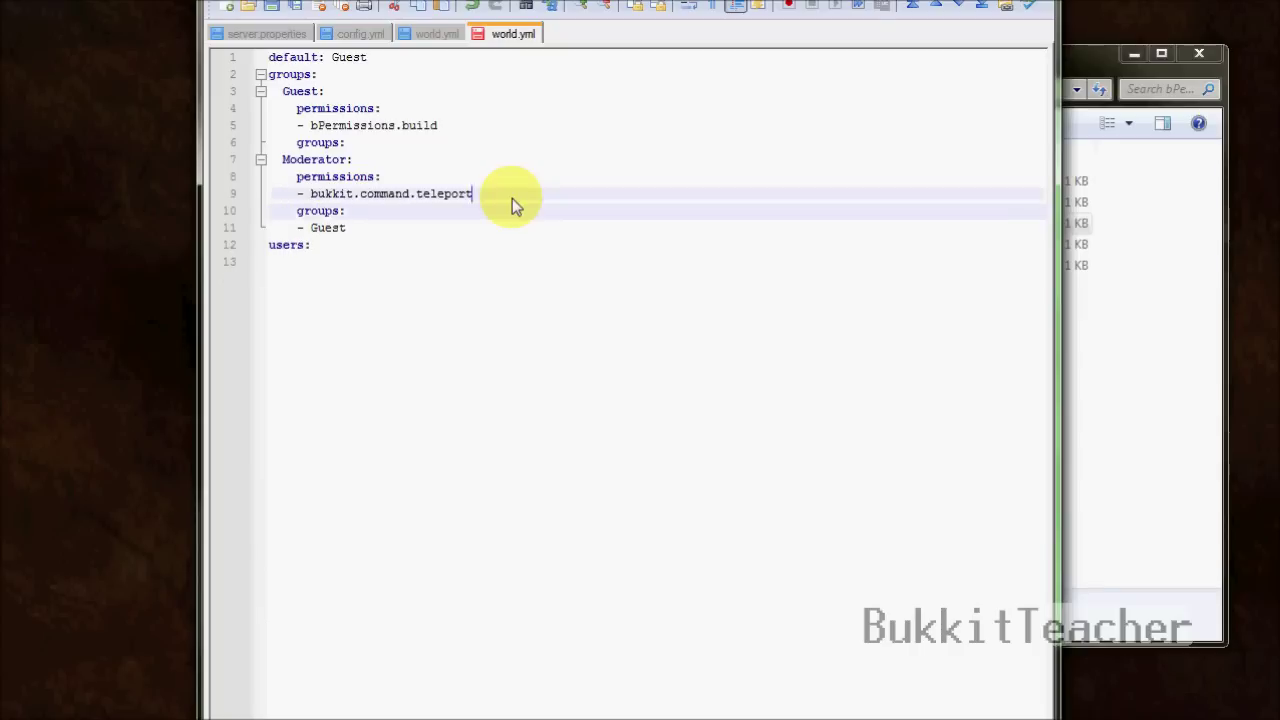
Define an Admin: group below Moderator at the same indentation, with its own permissions: and groups: entries.
key("Down")
key("Down")
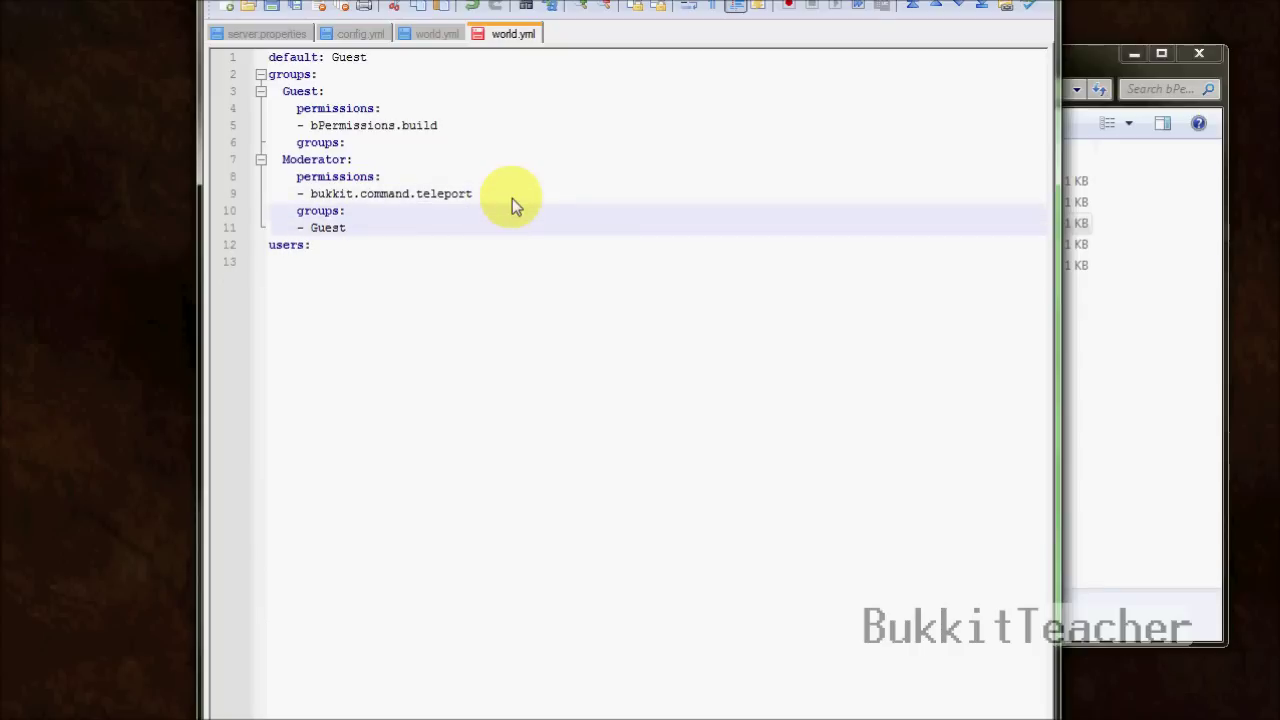
key("Return")
key("BackSpace")
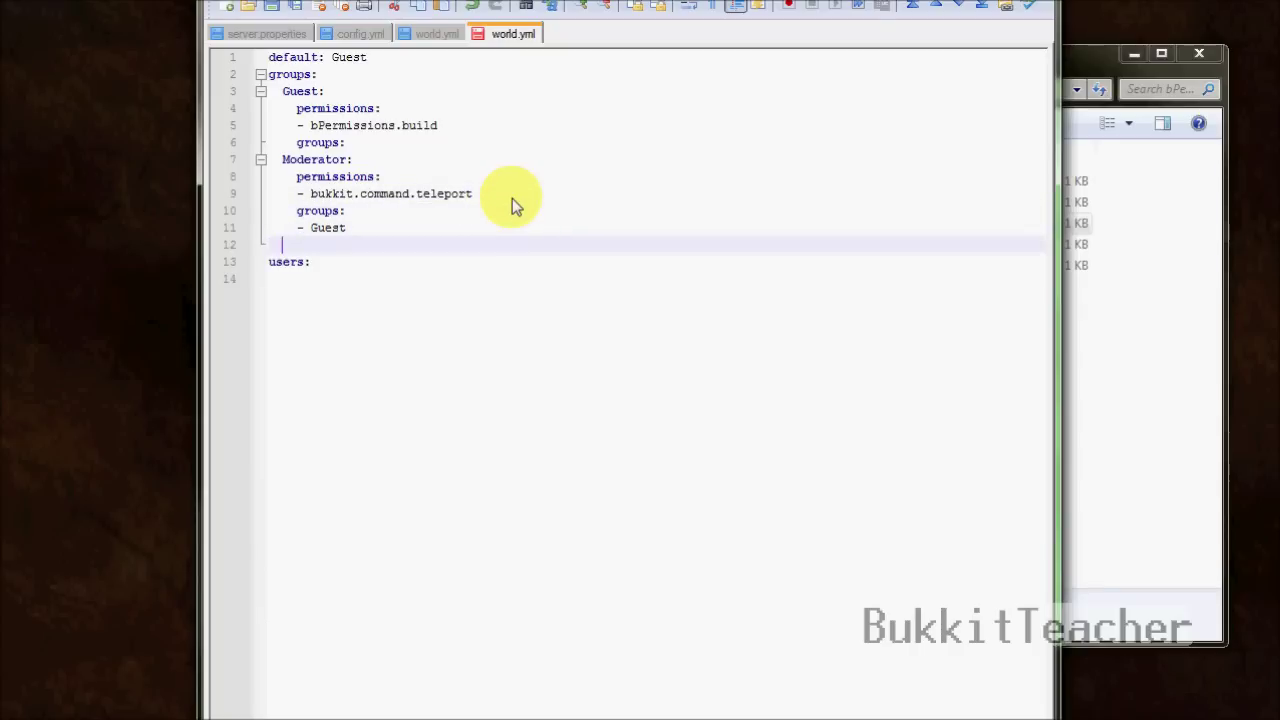
type("Admin:")
key("Return")
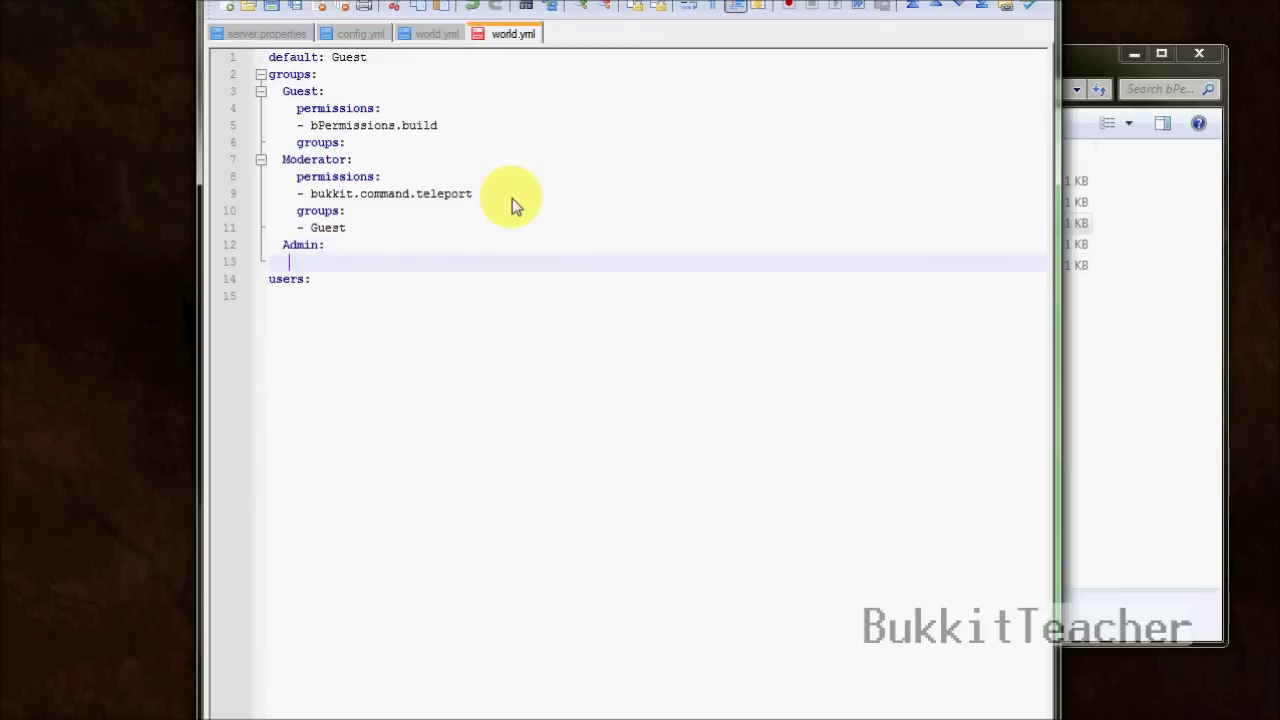
type("permissions:")
key("Return")
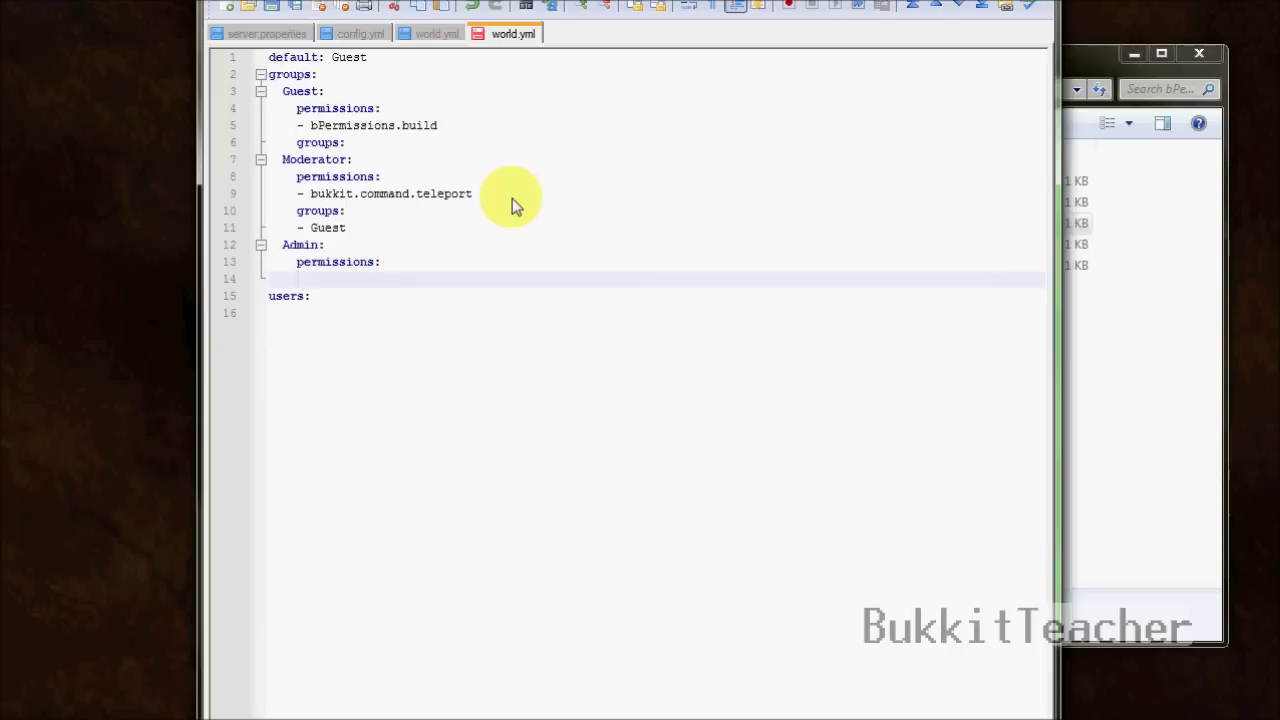
type("groups:")
key("Return")
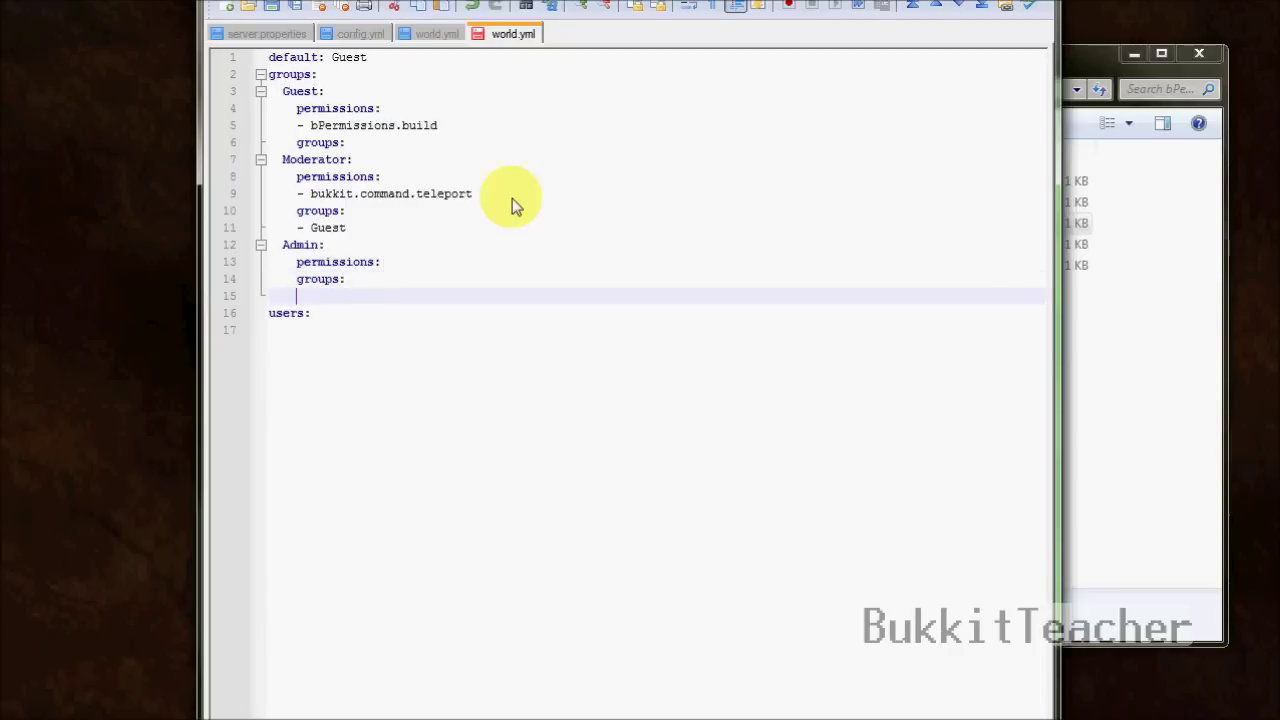
List "- Moderator" under the Admin group's groups entry so that it inherits the Moderator permissions.
type("-")
key("BackSpace")
key("BackSpace")
type("- Moderator")
Add the node "- bPermissions.admin" under the Admin group's permissions.
left_click(432, 264)
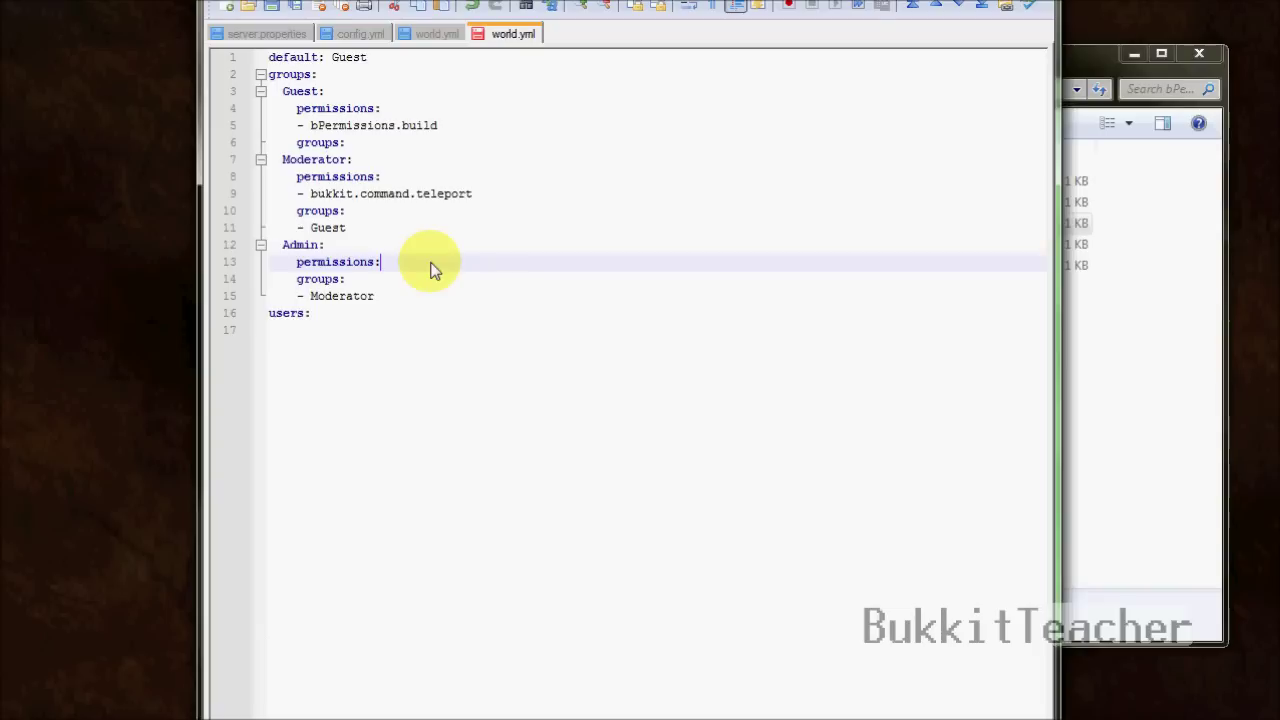
key("Return")
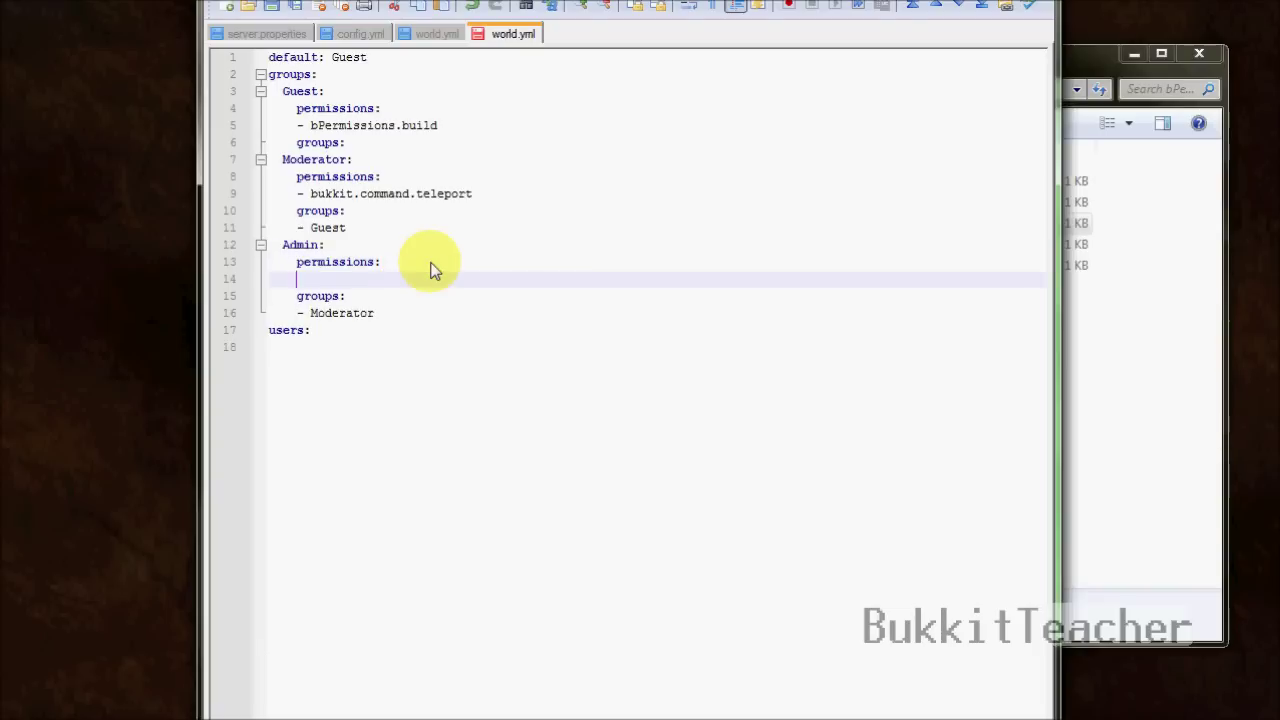
type("-")
type("b")
type("Permissions.")
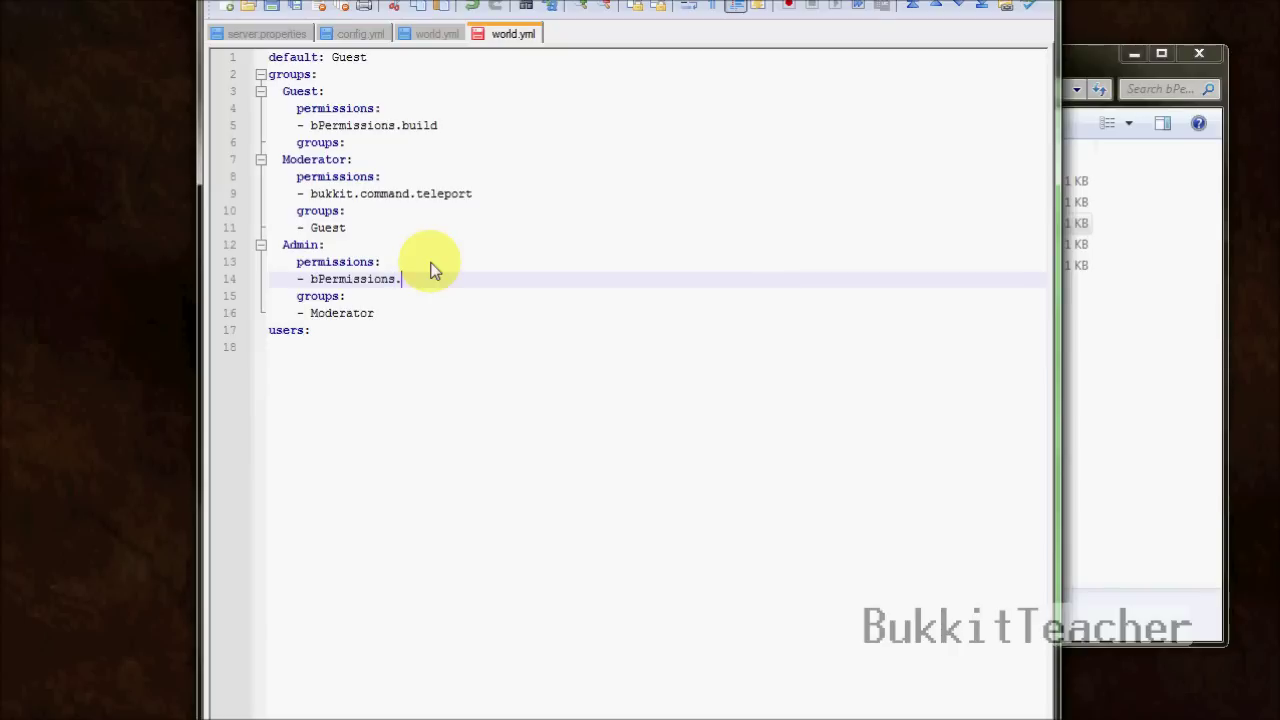
type("admin")
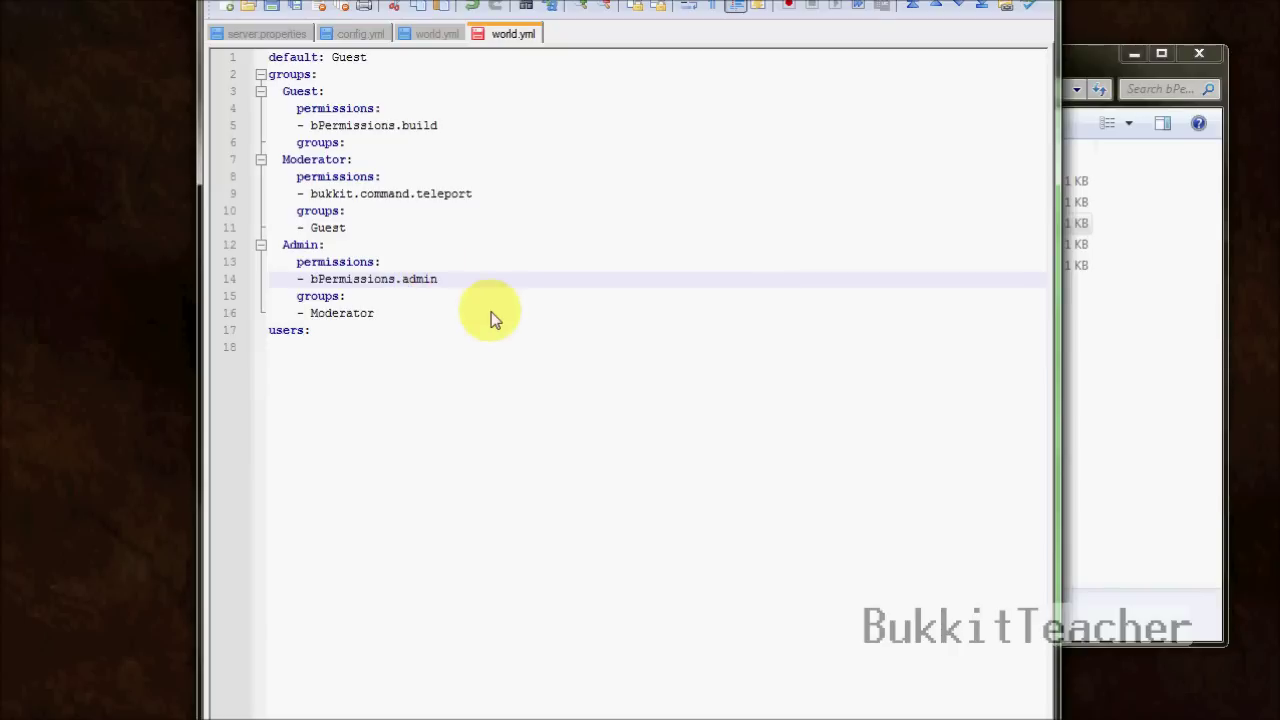
left_click_drag(457, 283, 295, 280)
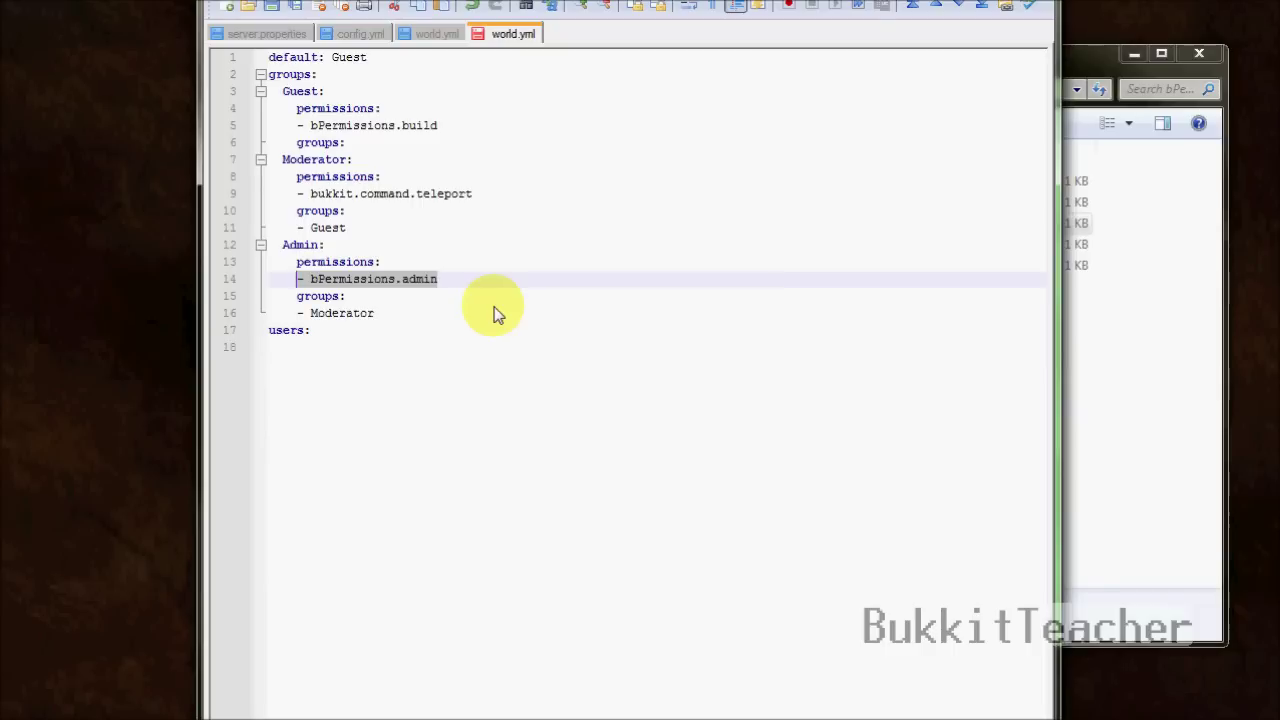
left_click(472, 282)
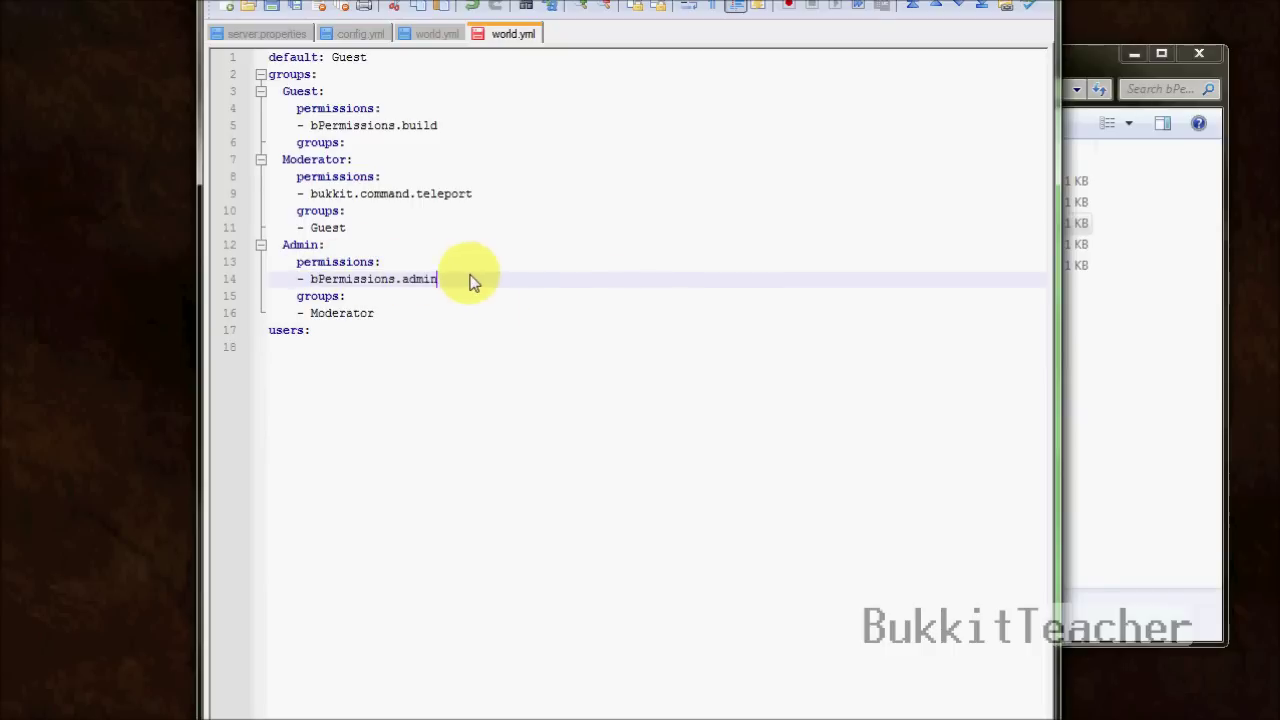
left_click_drag(437, 280, 405, 287)
left_click(478, 288)
Try the node "- factions.kit.admin" under the Admin group's permissions and delete that line again.
key("Return")
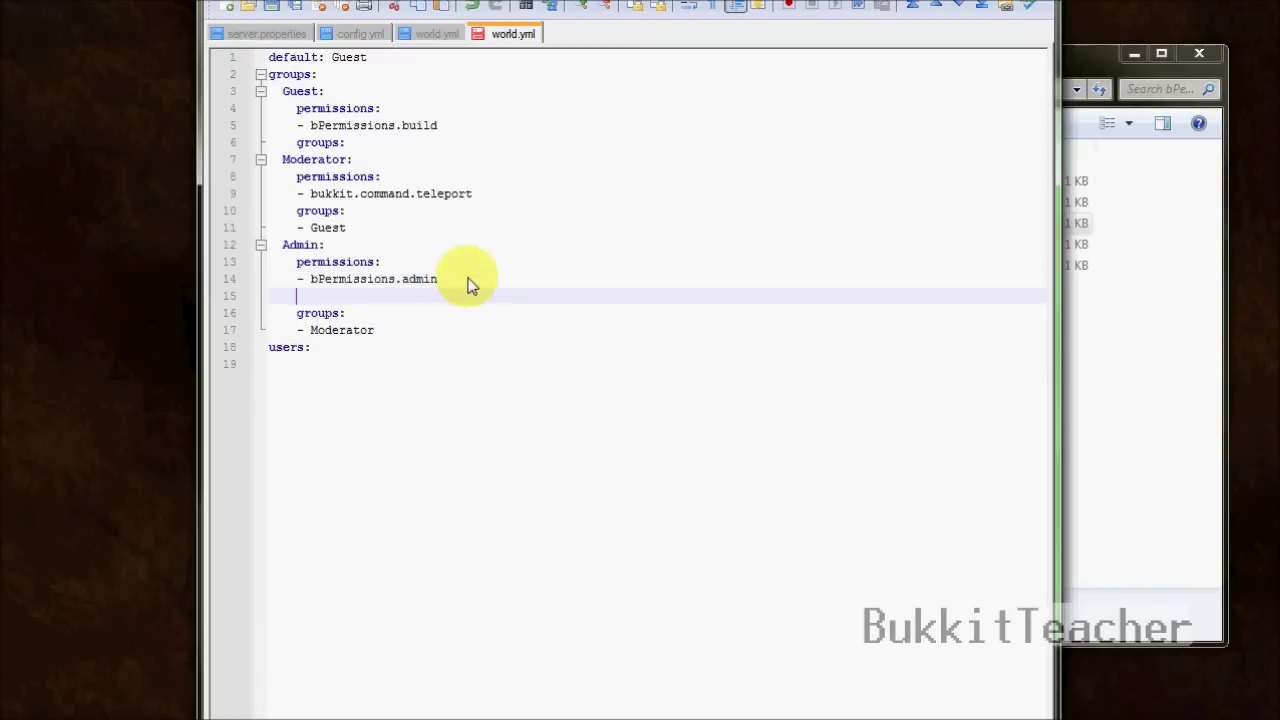
key("BackSpace")
type("- factions.kit.admi")
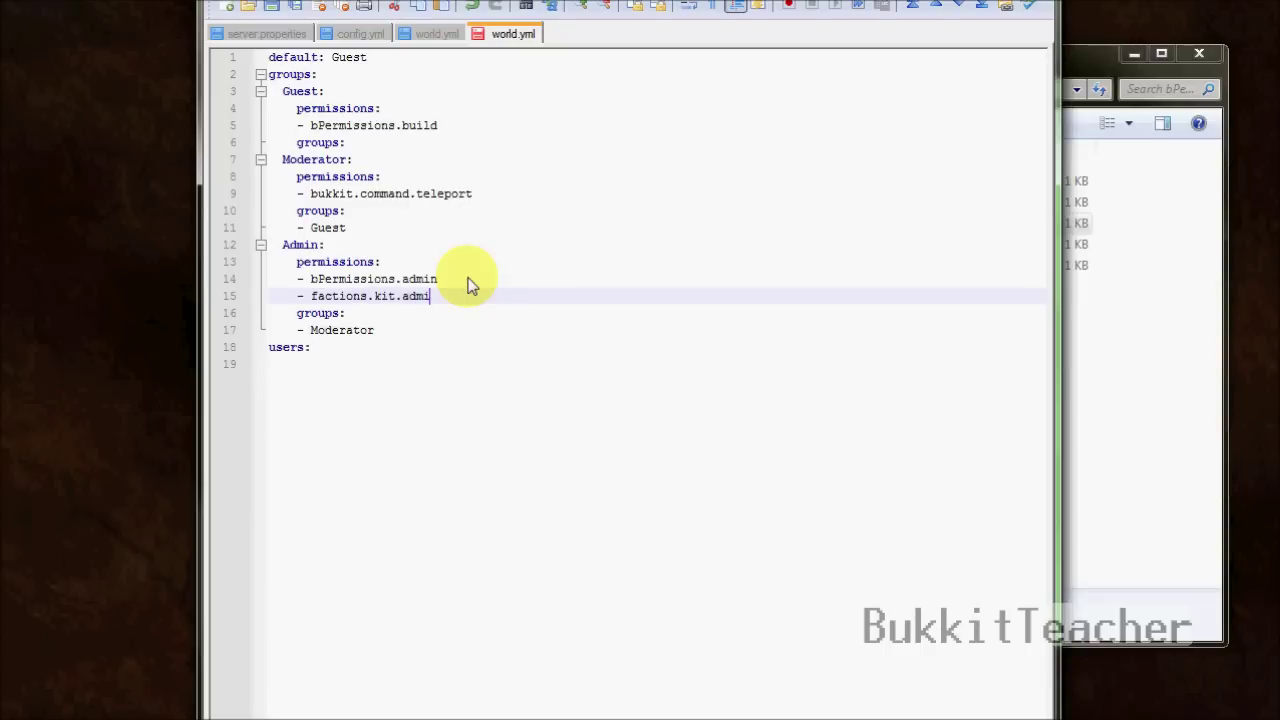
type("n")
left_click_drag(440, 298, 265, 302)
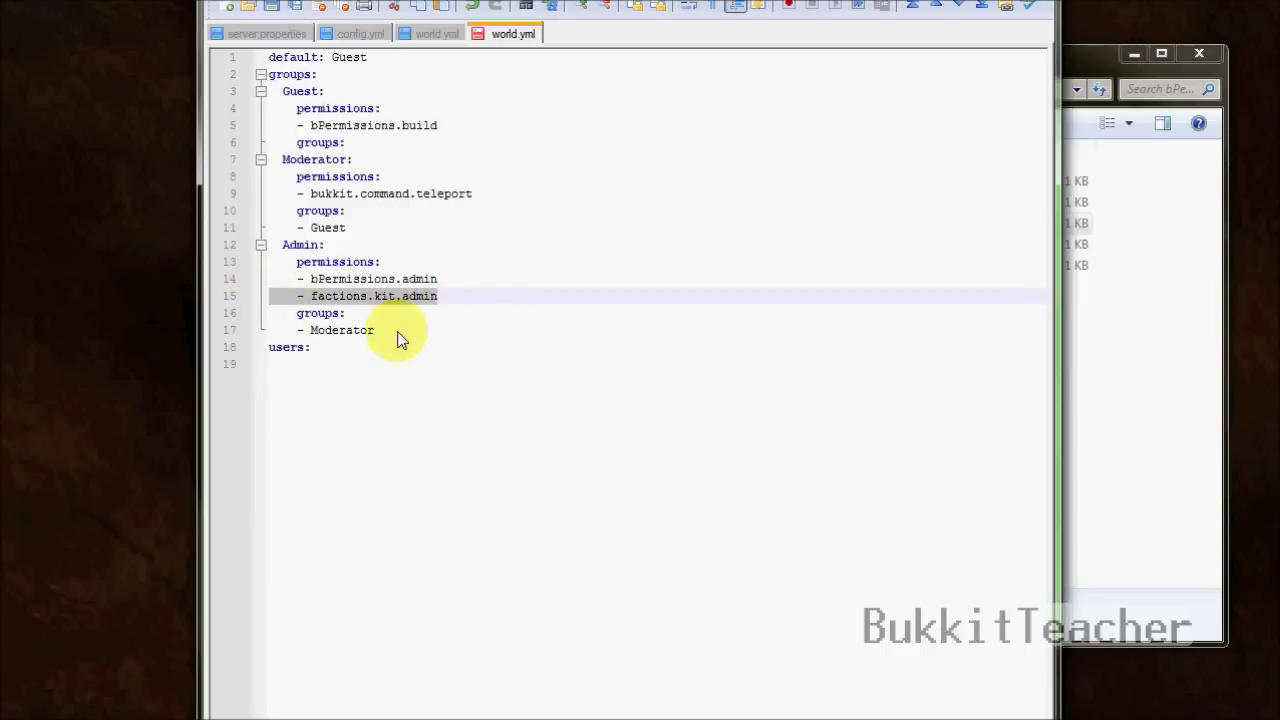
left_click(447, 302)
key("BackSpace")
key("BackSpace")
key("BackSpace")
key("BackSpace")
key("BackSpace")
key("BackSpace")
key("BackSpace")
key("BackSpace")
key("BackSpace")
key("BackSpace")
key("BackSpace")
key("BackSpace")
key("BackSpace")
key("BackSpace")
key("BackSpace")
key("BackSpace")
key("BackSpace")
key("BackSpace")
key("BackSpace")
key("BackSpace")
key("BackSpace")
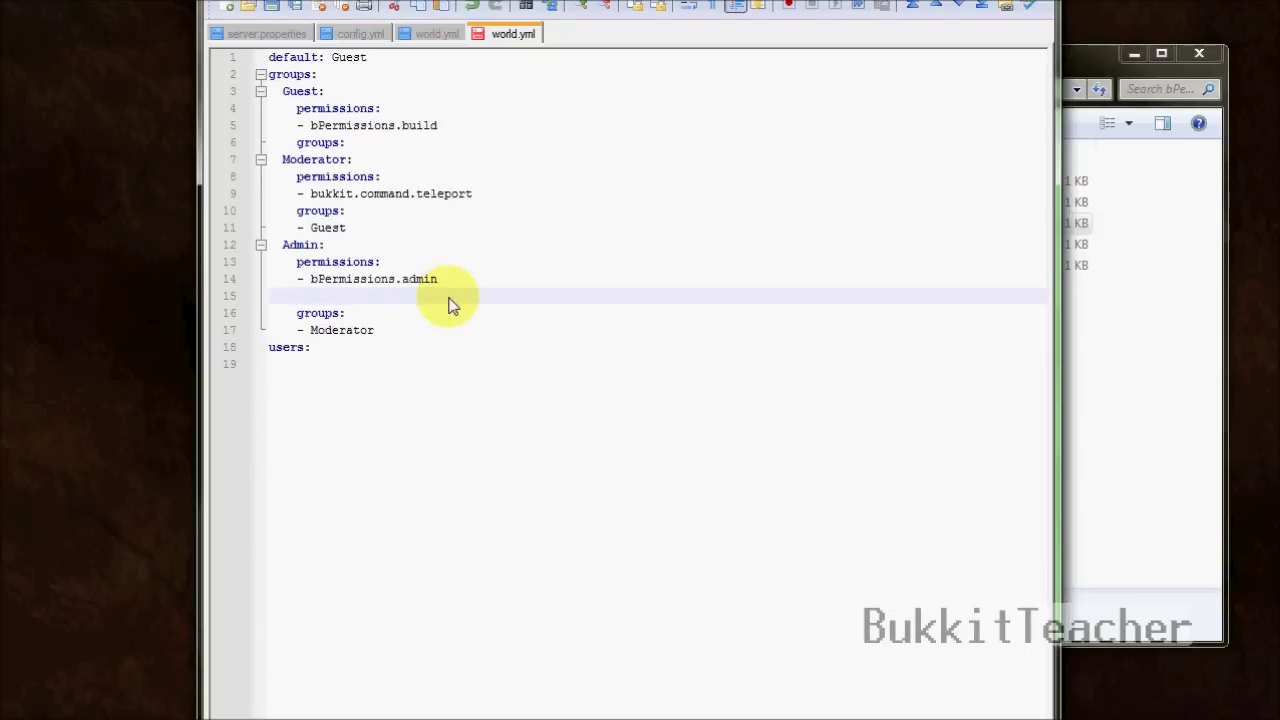
key("BackSpace")
key("BackSpace")
key("BackSpace")
key("BackSpace")
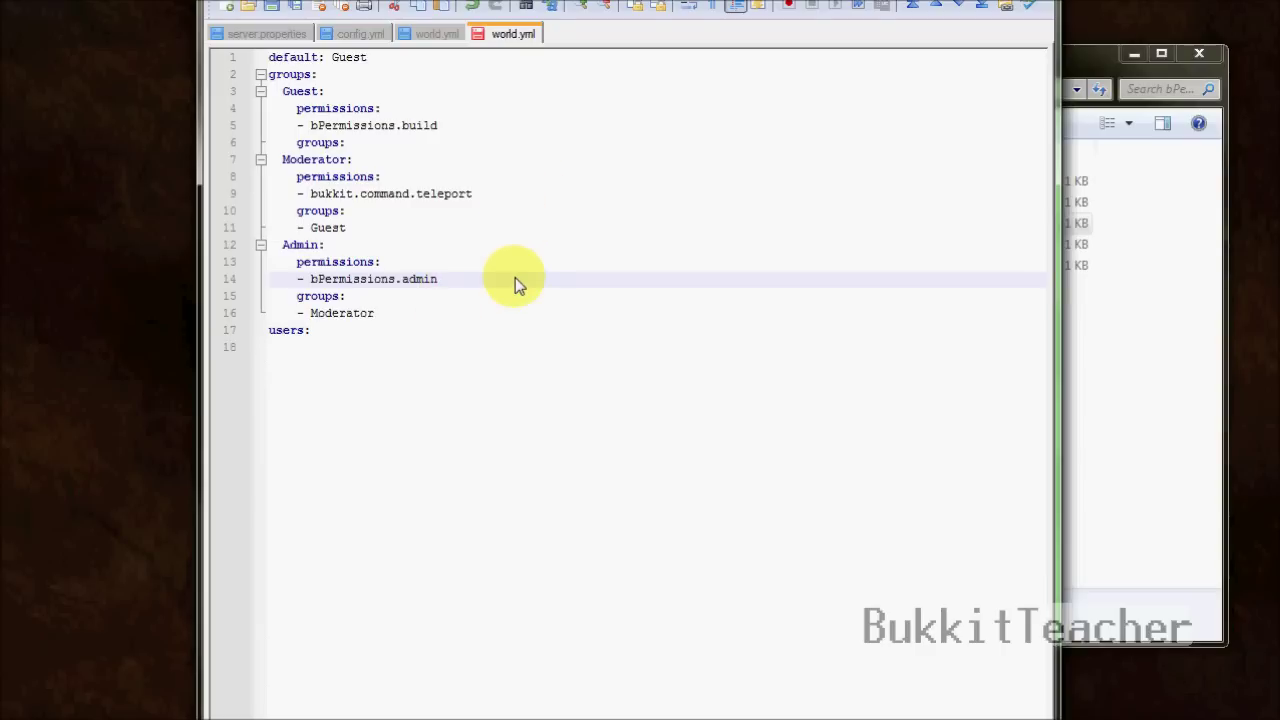
Add the node "- bukkit.command.op.give" below bPermissions.admin in the Admin group's permissions.
key("Return")
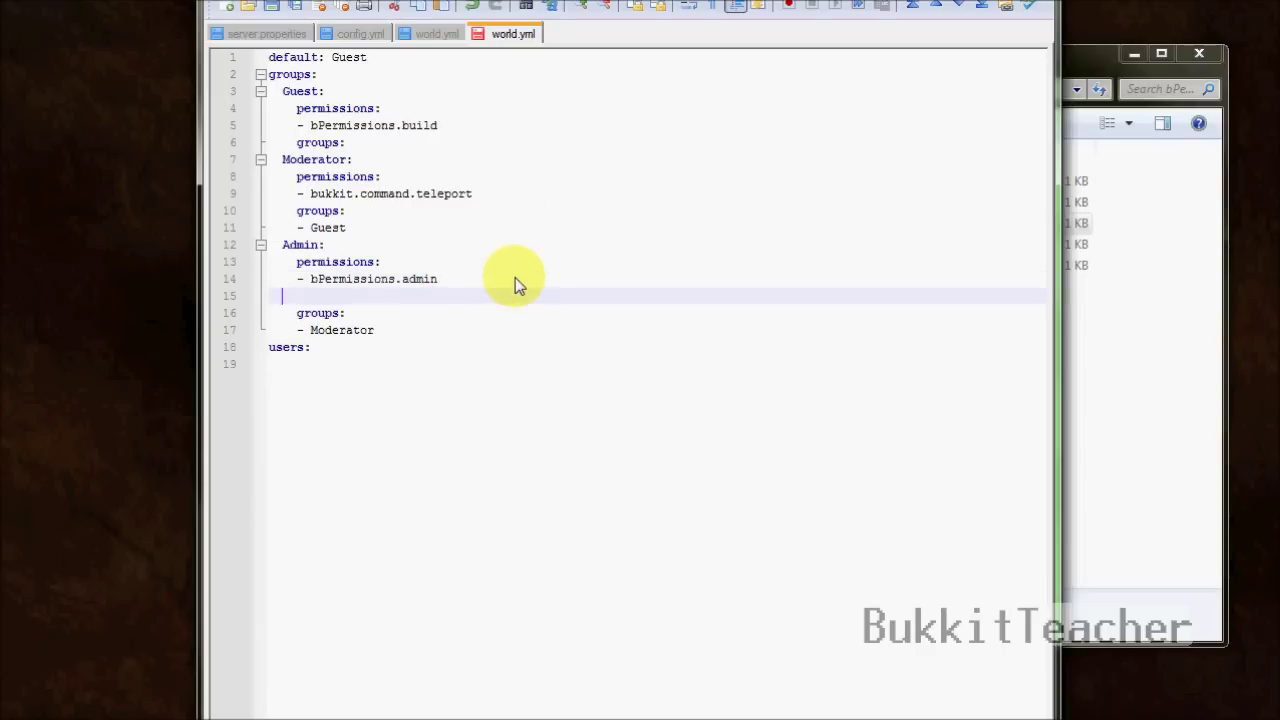
type("- bukkit.command.op.give")
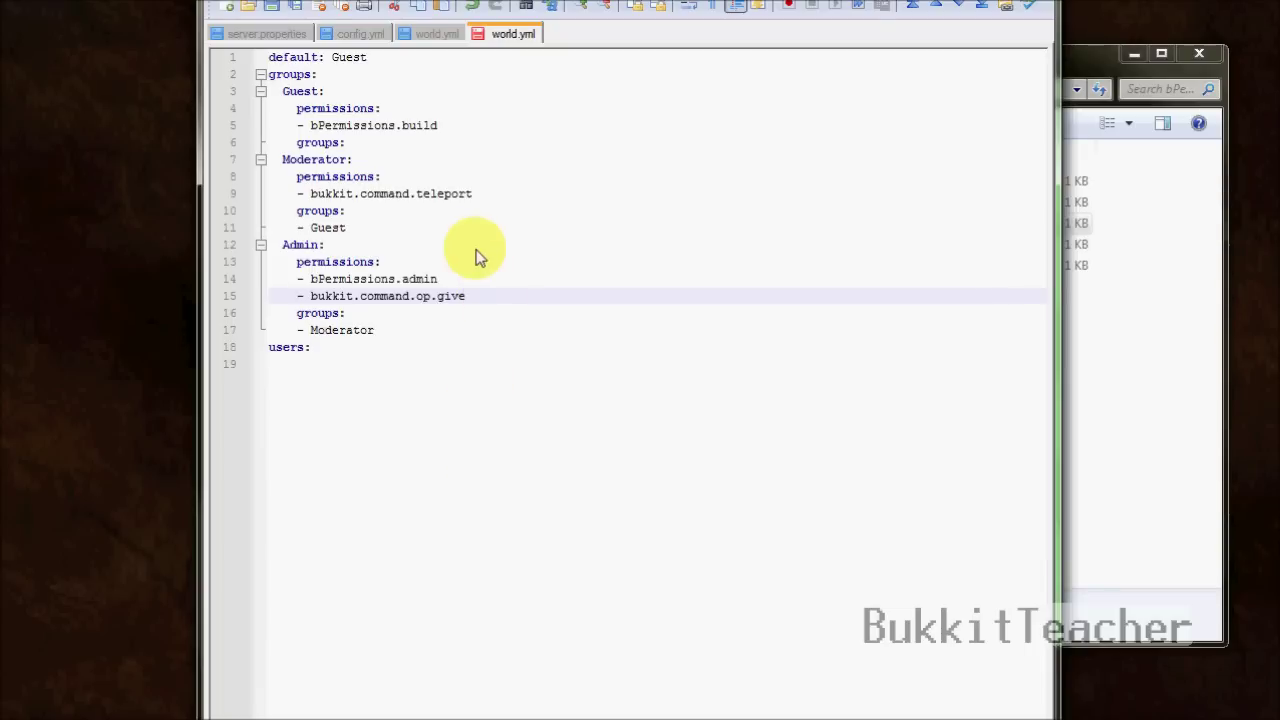
left_click_drag(465, 296, 312, 279)
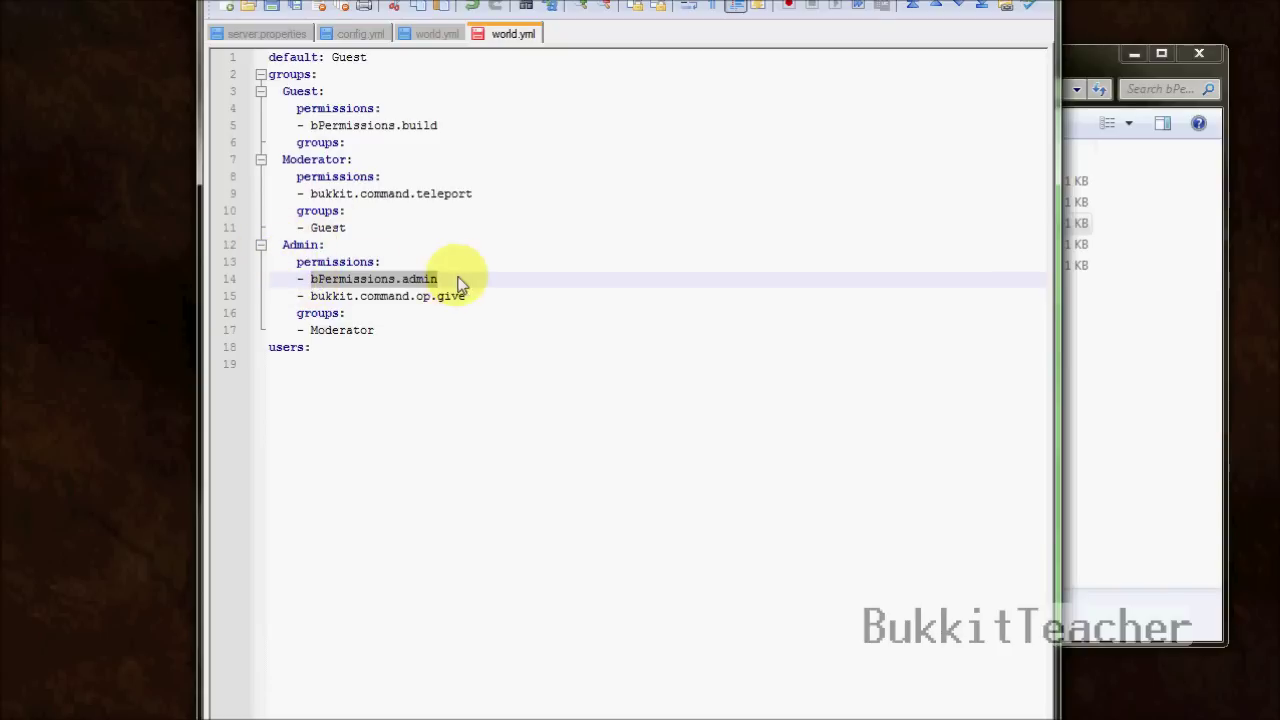
left_click(486, 296)
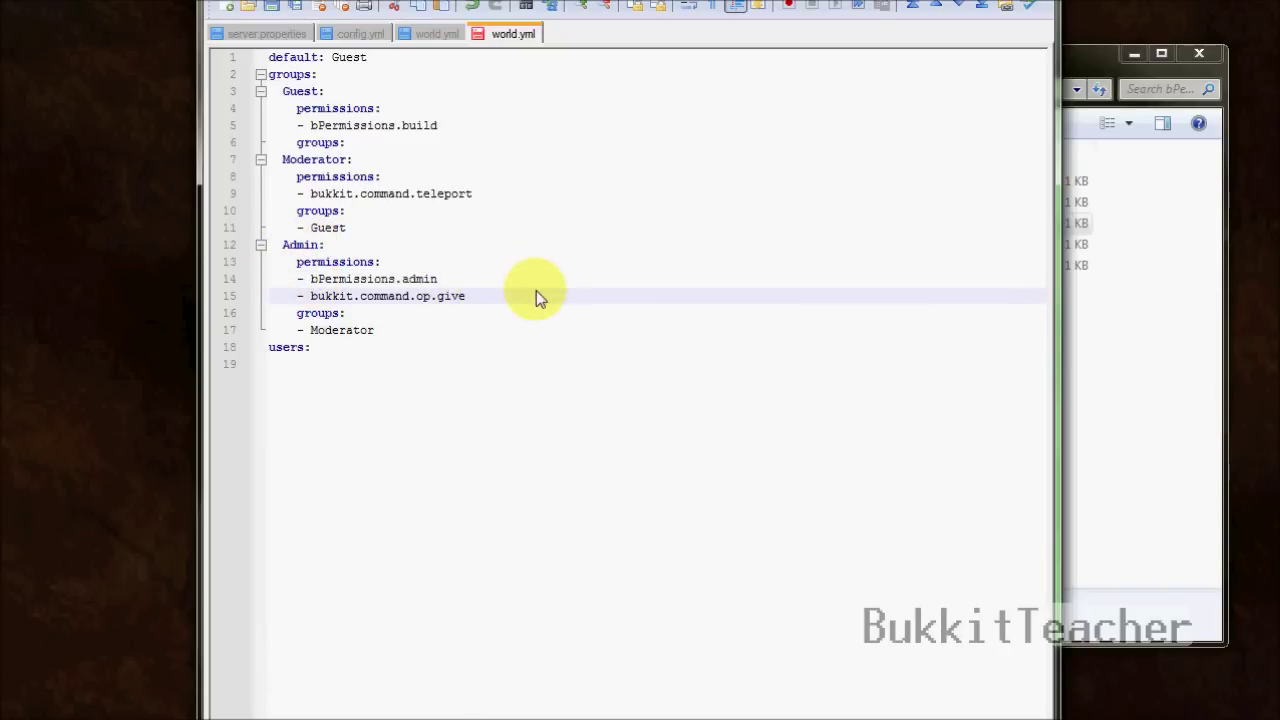
Add the negated node "- ^bPermissions.reload" as the last entry of the Admin group's permissions.
key("Return")
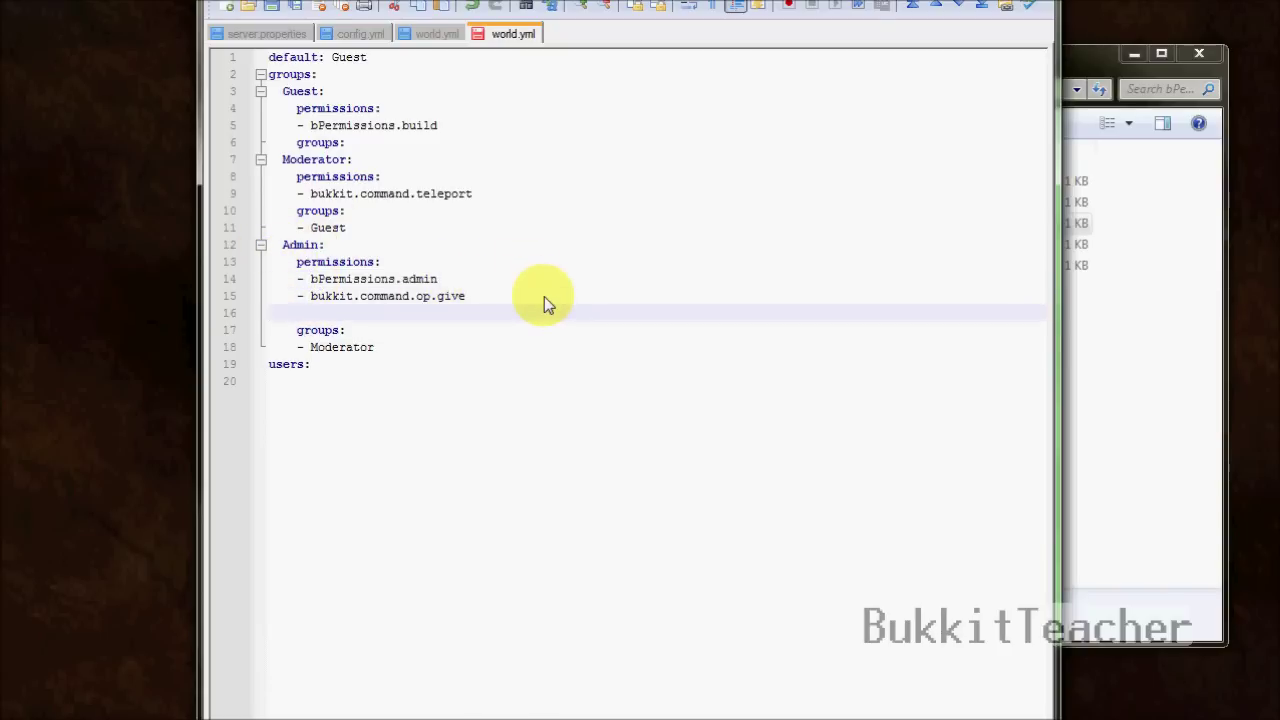
type("-")
key("BackSpace")
type("bPermissions.reload")
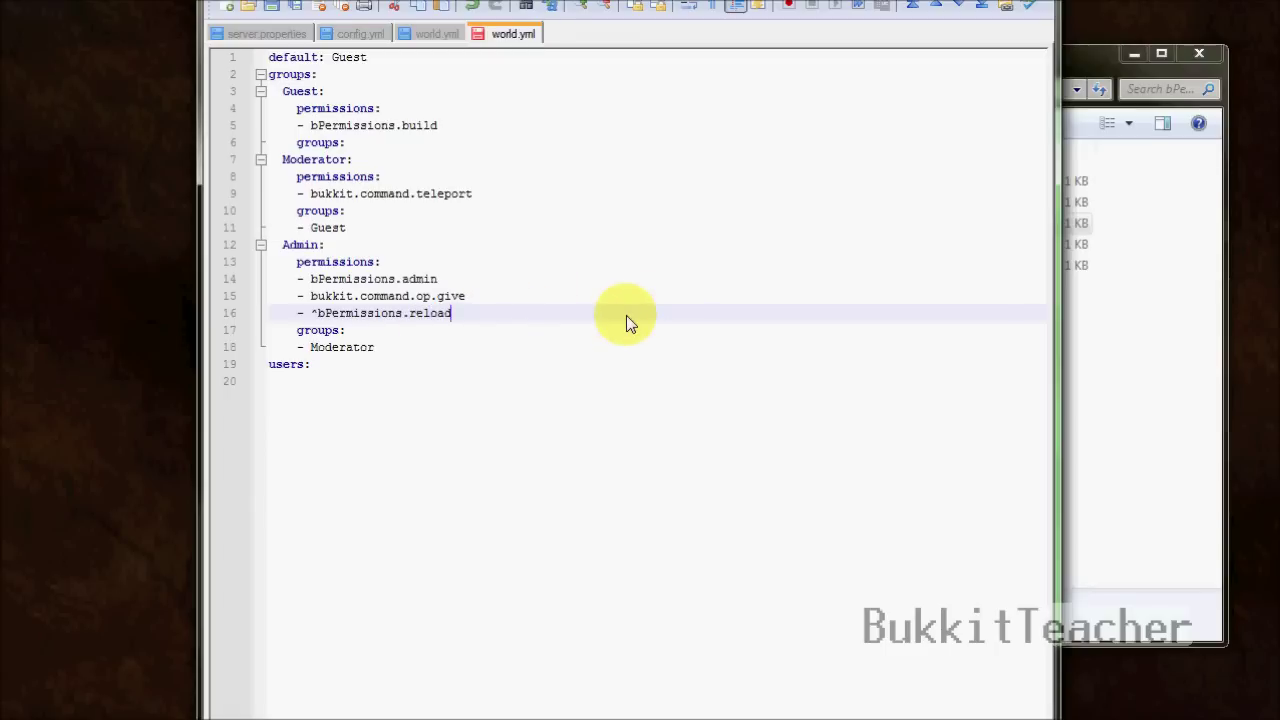
left_click_drag(463, 279, 195, 283)
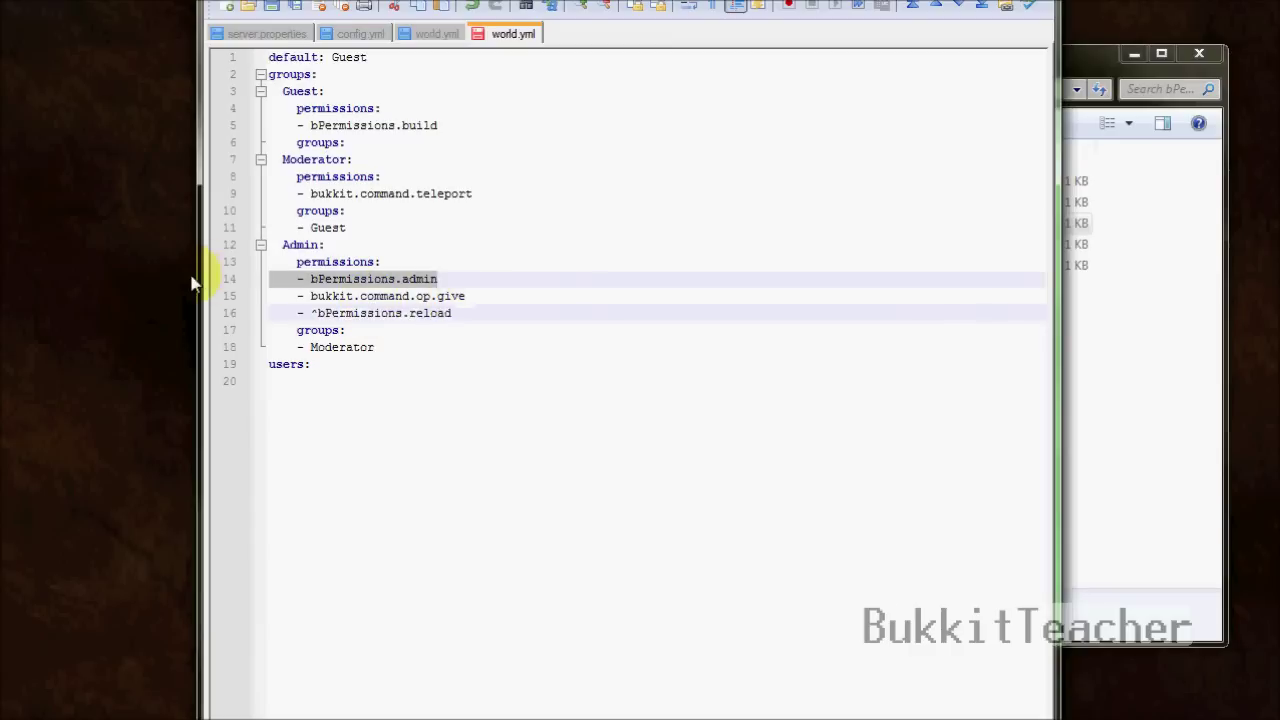
left_click_drag(556, 310, 266, 317)
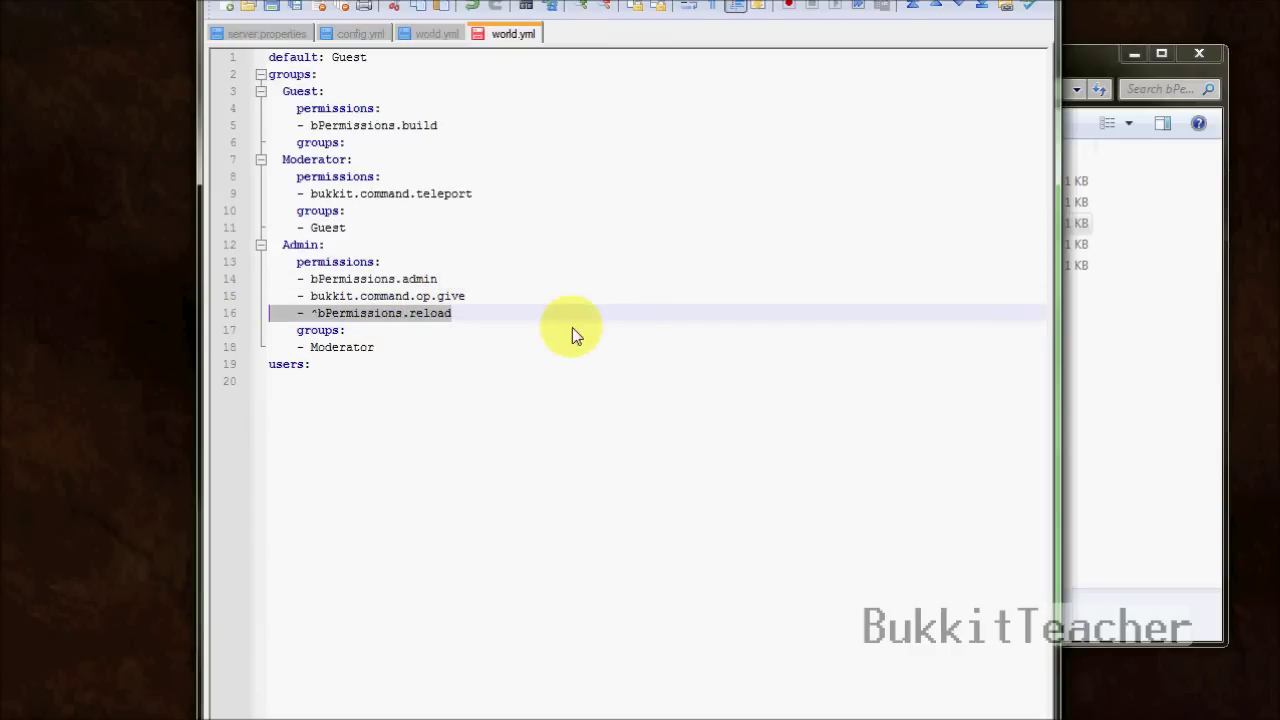
left_click(532, 310)
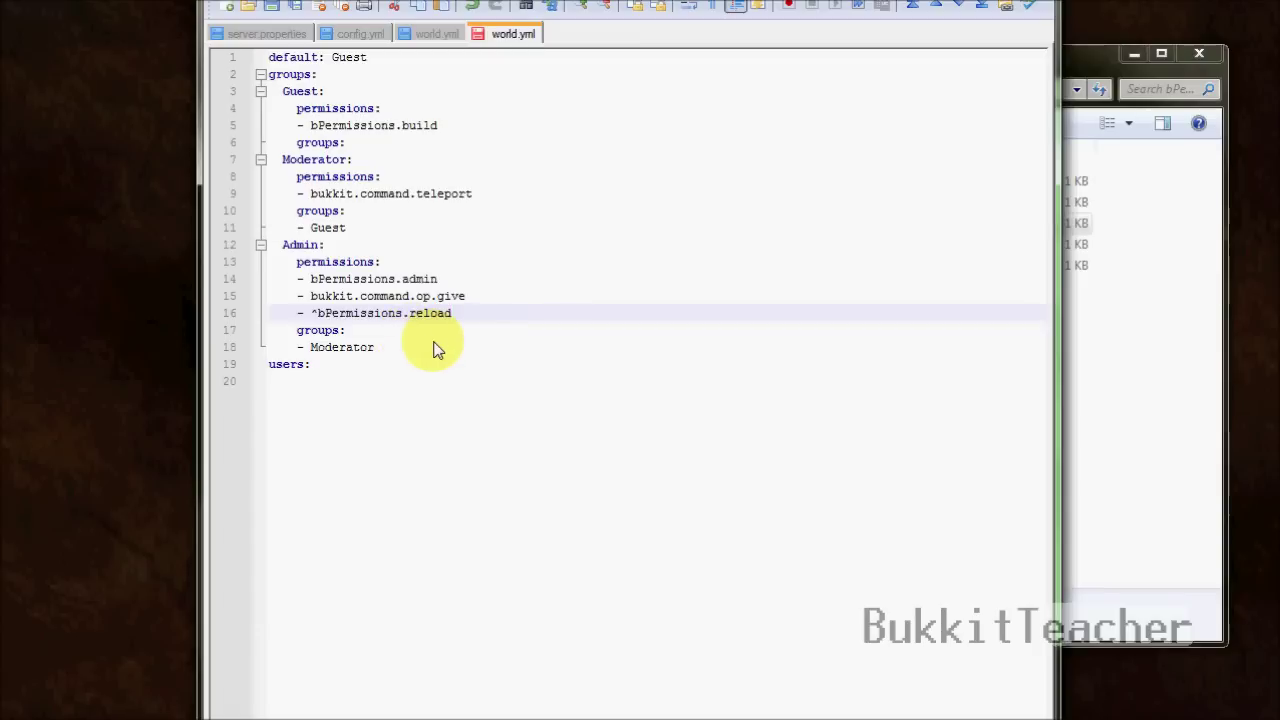
left_click(480, 338)
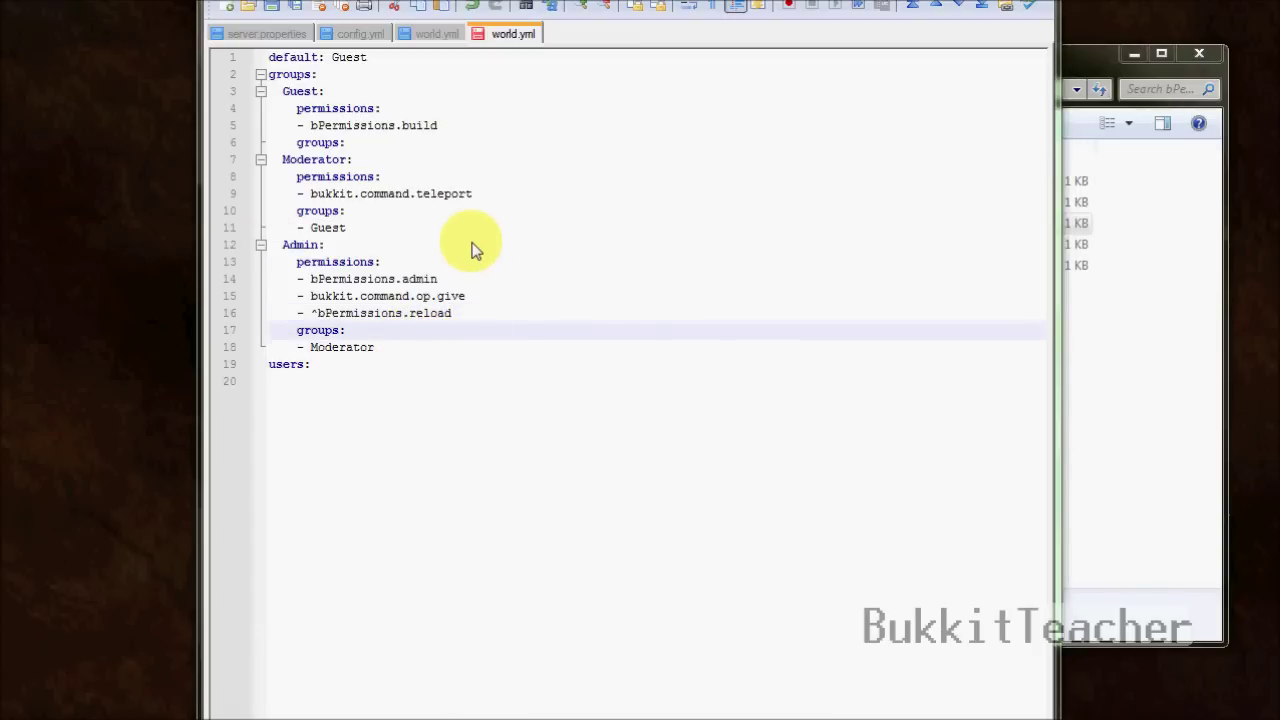
Try "prefix:" and "suffix:" lines below the Moderator group's teleport node and remove them again.
left_click(497, 196)
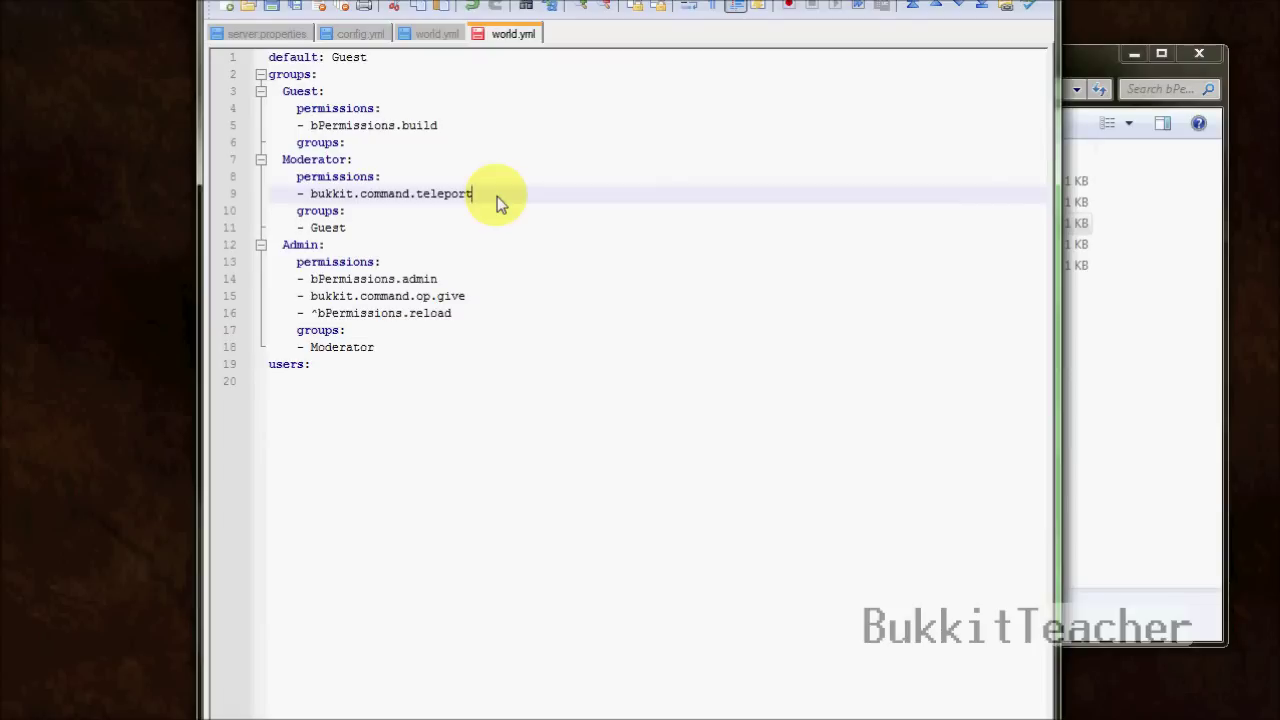
key("Return")
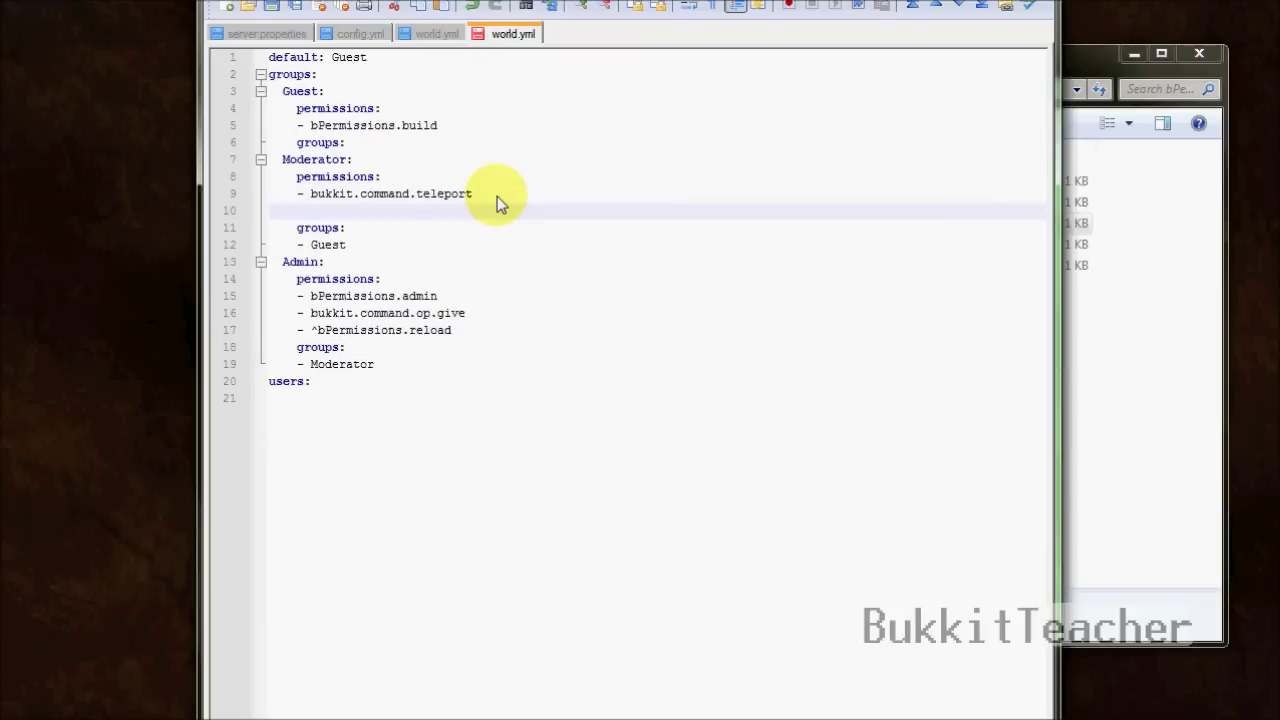
type("p")
key("BackSpace")
type("prefix:")
key("Return")
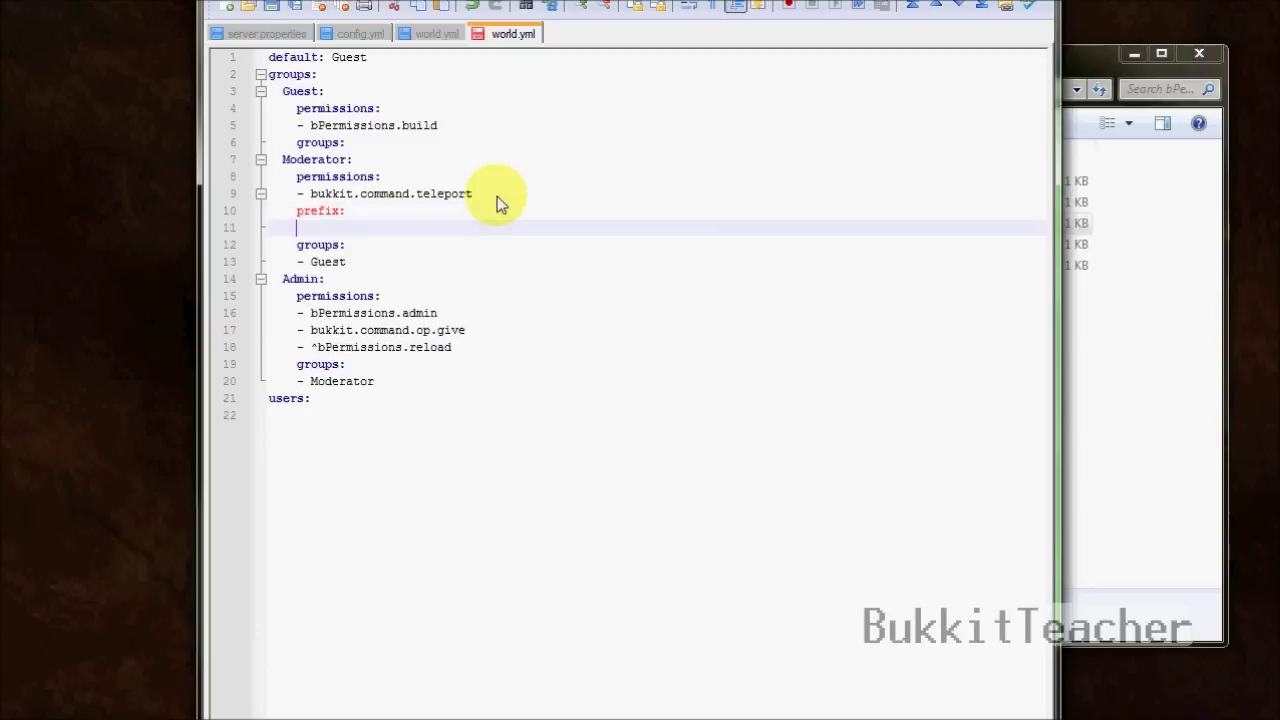
type("suffix:")
key("BackSpace")
key("BackSpace")
key("BackSpace")
key("BackSpace")
key("BackSpace")
key("BackSpace")
key("BackSpace")
key("BackSpace")
key("BackSpace")
key("BackSpace")
key("BackSpace")
key("BackSpace")
key("BackSpace")
key("BackSpace")
key("BackSpace")
key("BackSpace")
key("BackSpace")
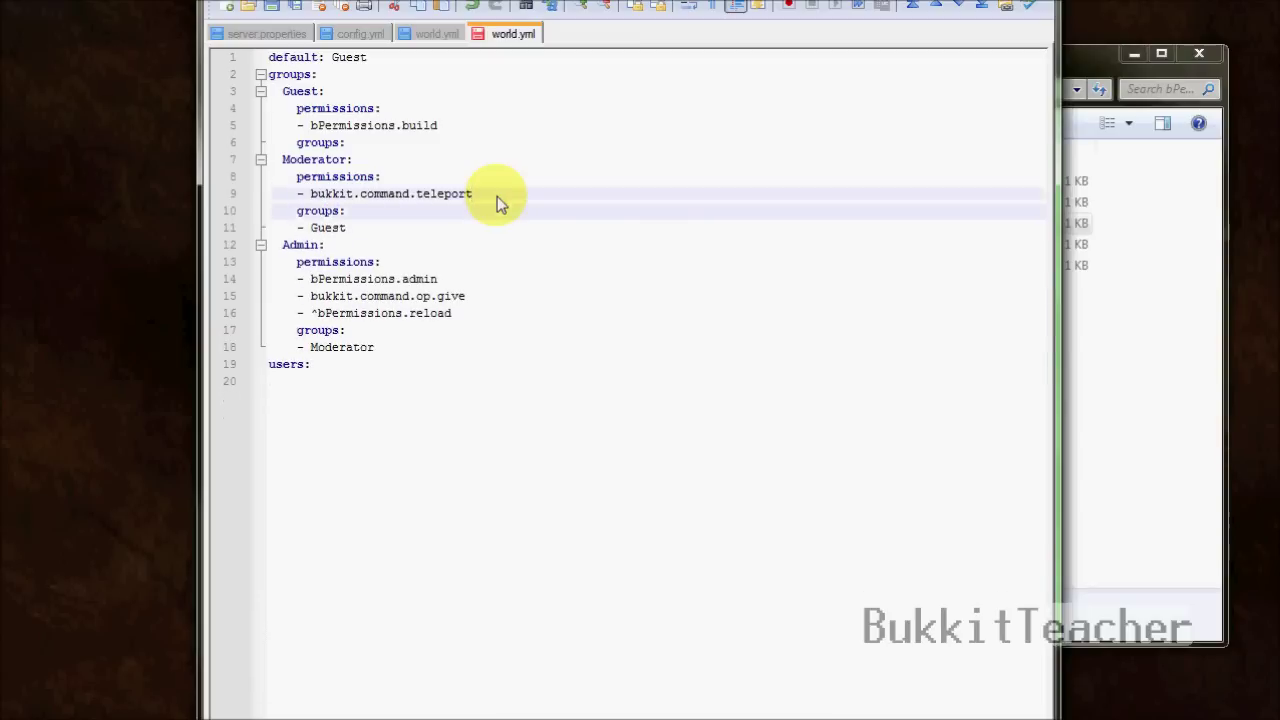
key("Return")
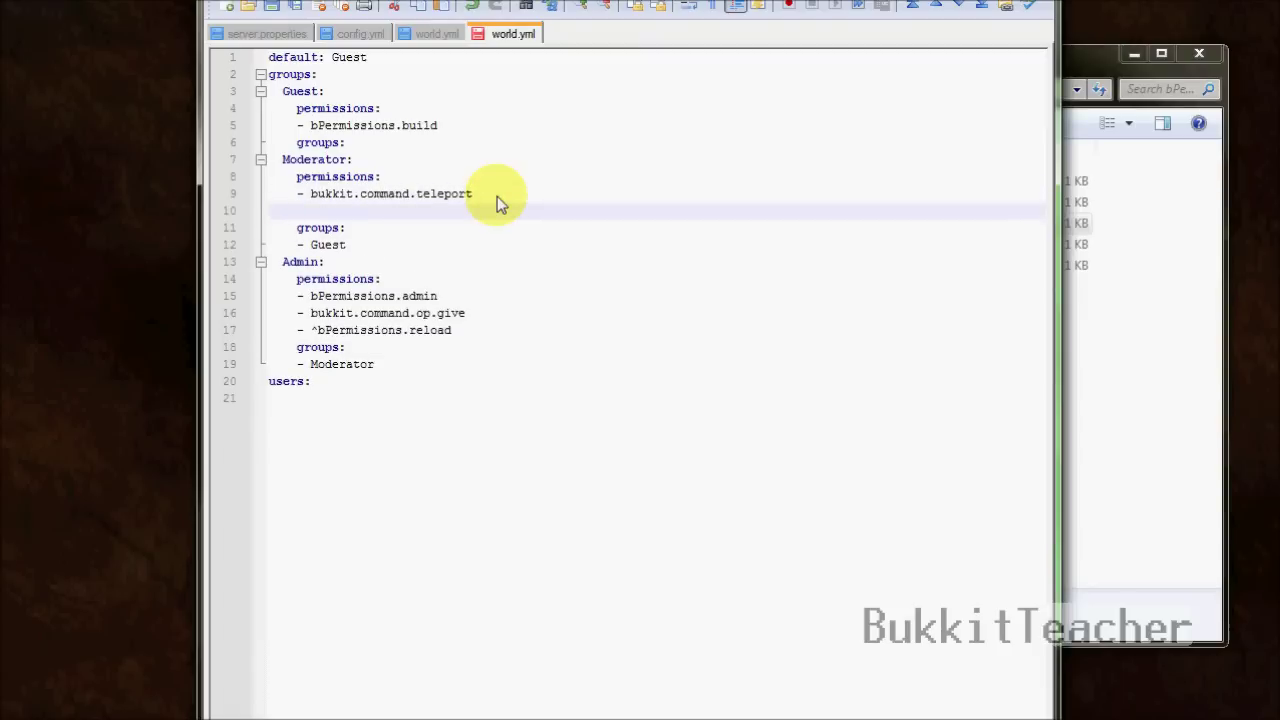
key("BackSpace")
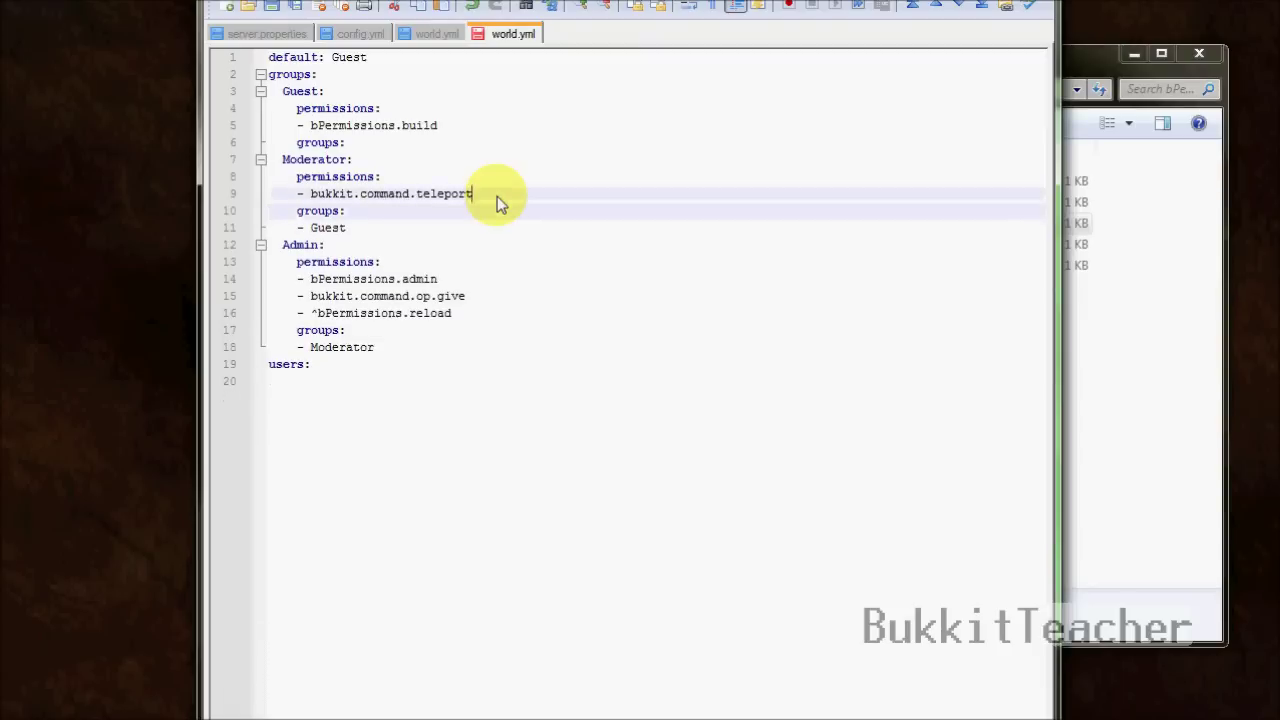
Add the prefix node "- prefix.0.[Guest]" below bPermissions.build in the Guest group's permissions.
left_click(483, 133)
key("Return")
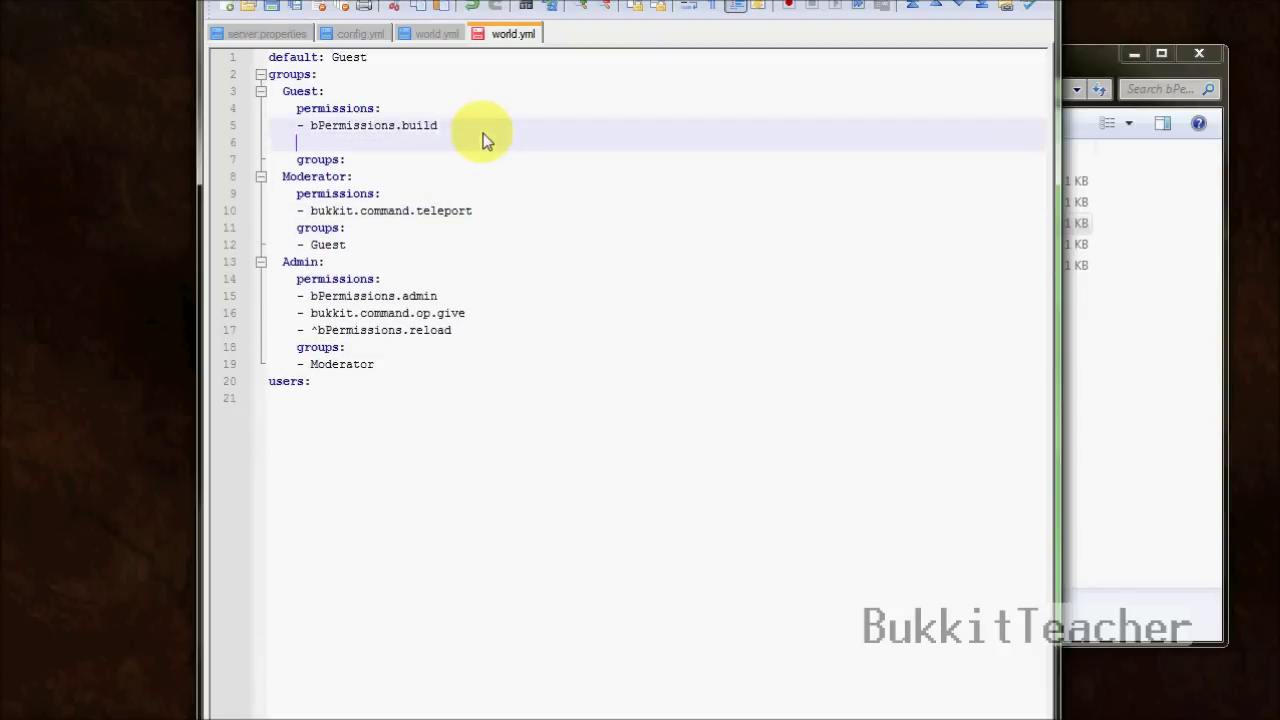
type("- ")
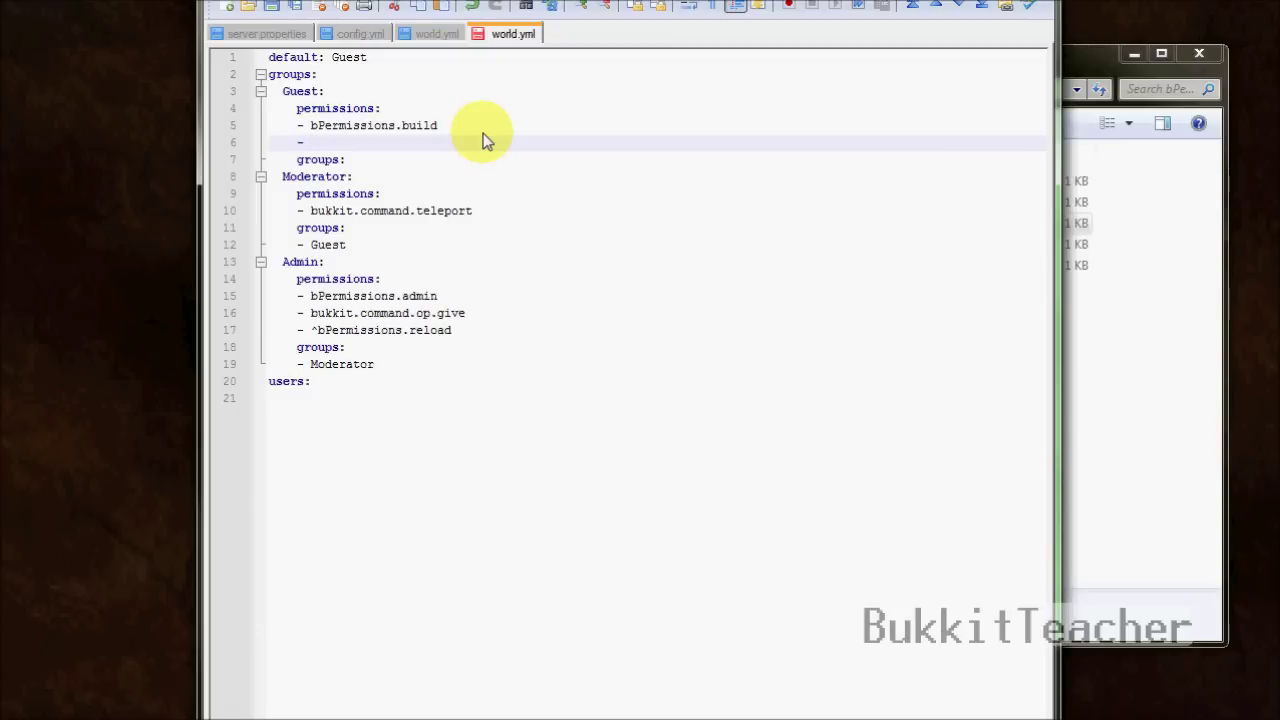
type("p")
type("refix.")
type("0.")
type("(")
type("Guesta")
key("BackSpace")
type("]")
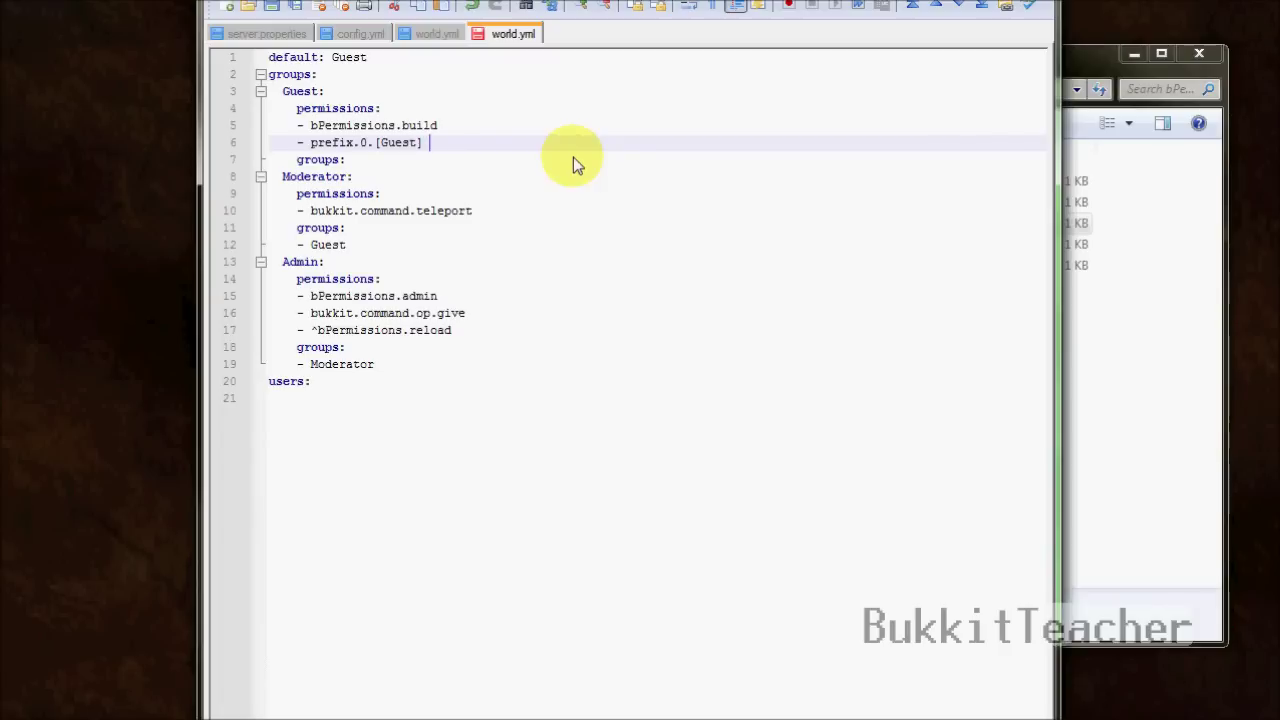
Examine the parts of the Guest prefix node and check the bChatManager file on the desktop.
left_click(545, 180)
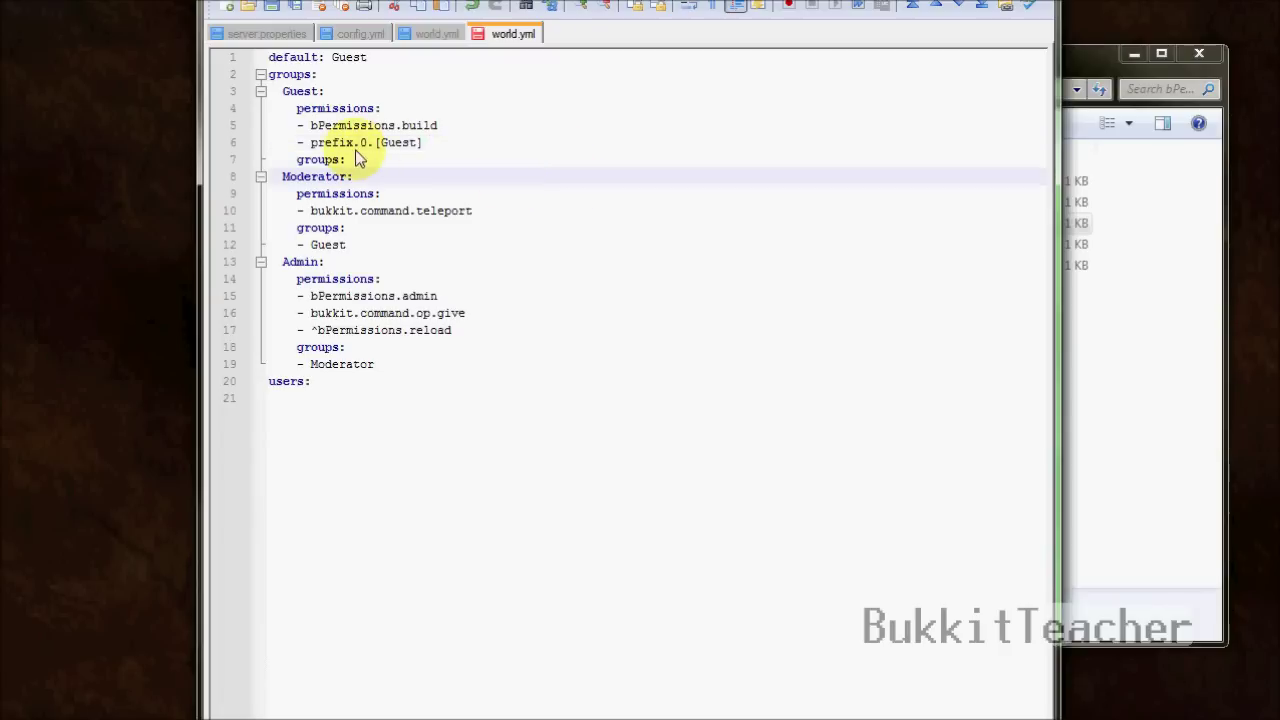
left_click(463, 150)
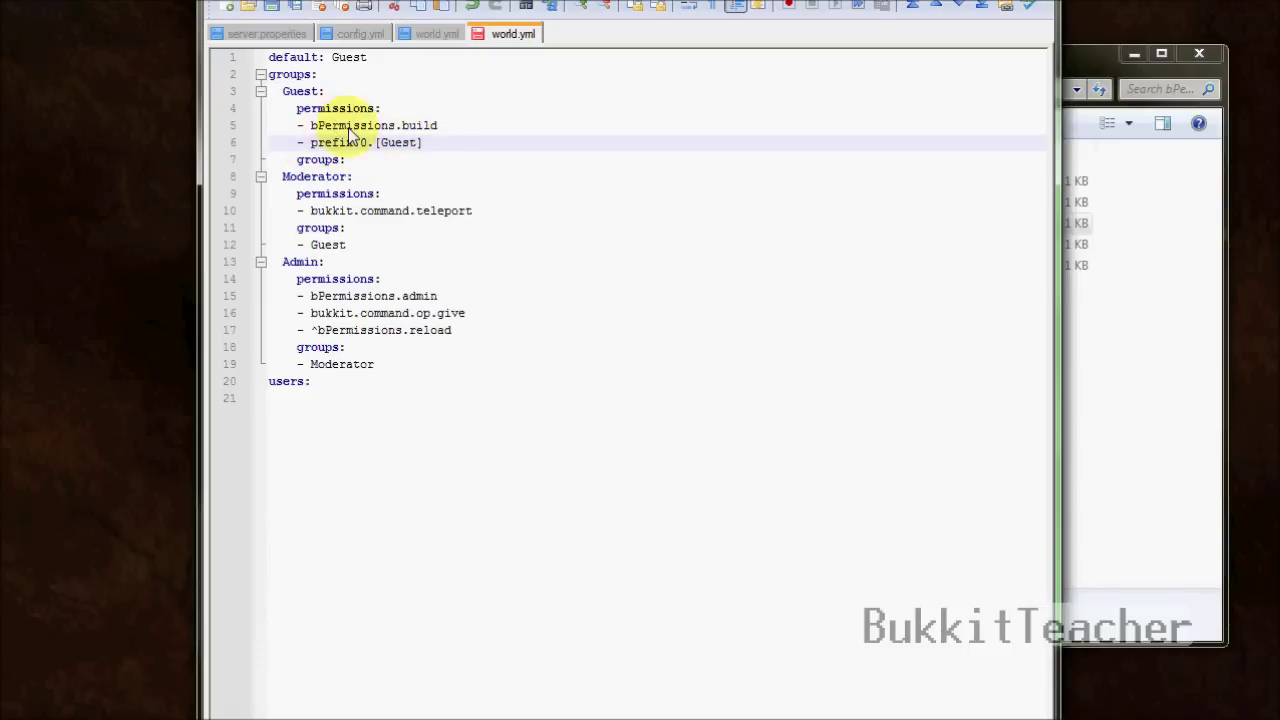
key("Left")
key("Left")
key("Left")
key("Left")
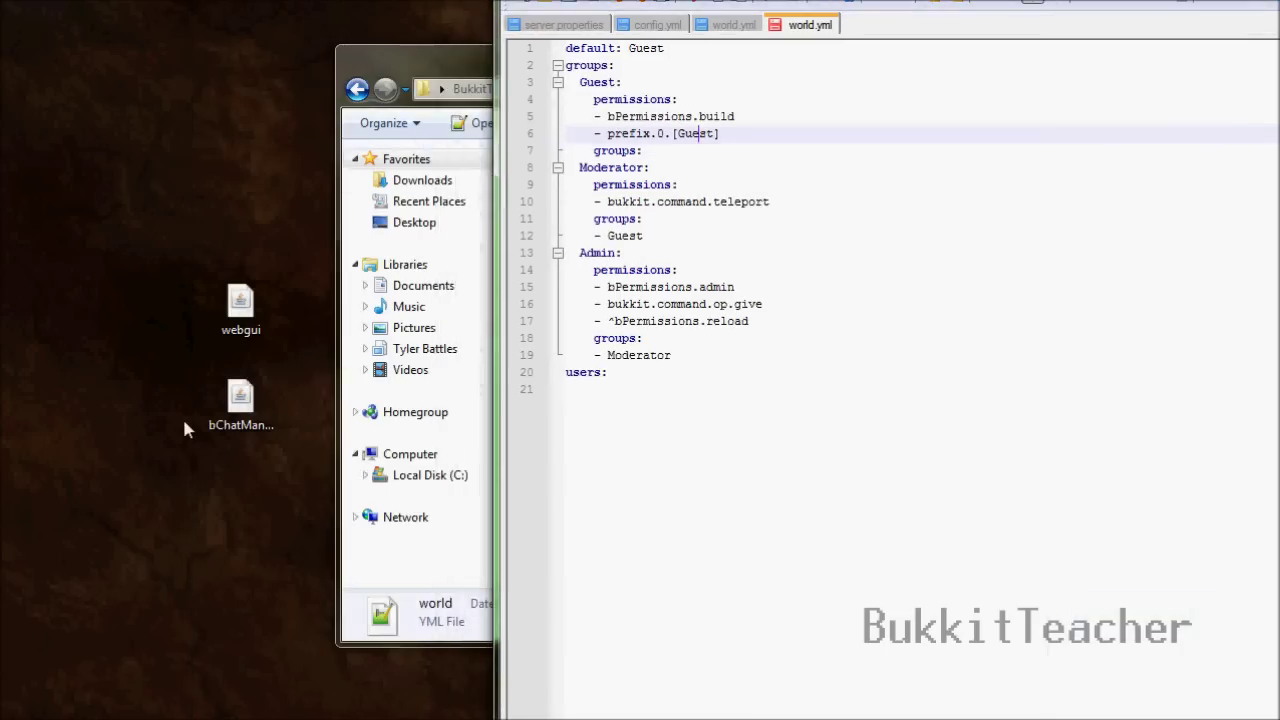
left_click(240, 405)
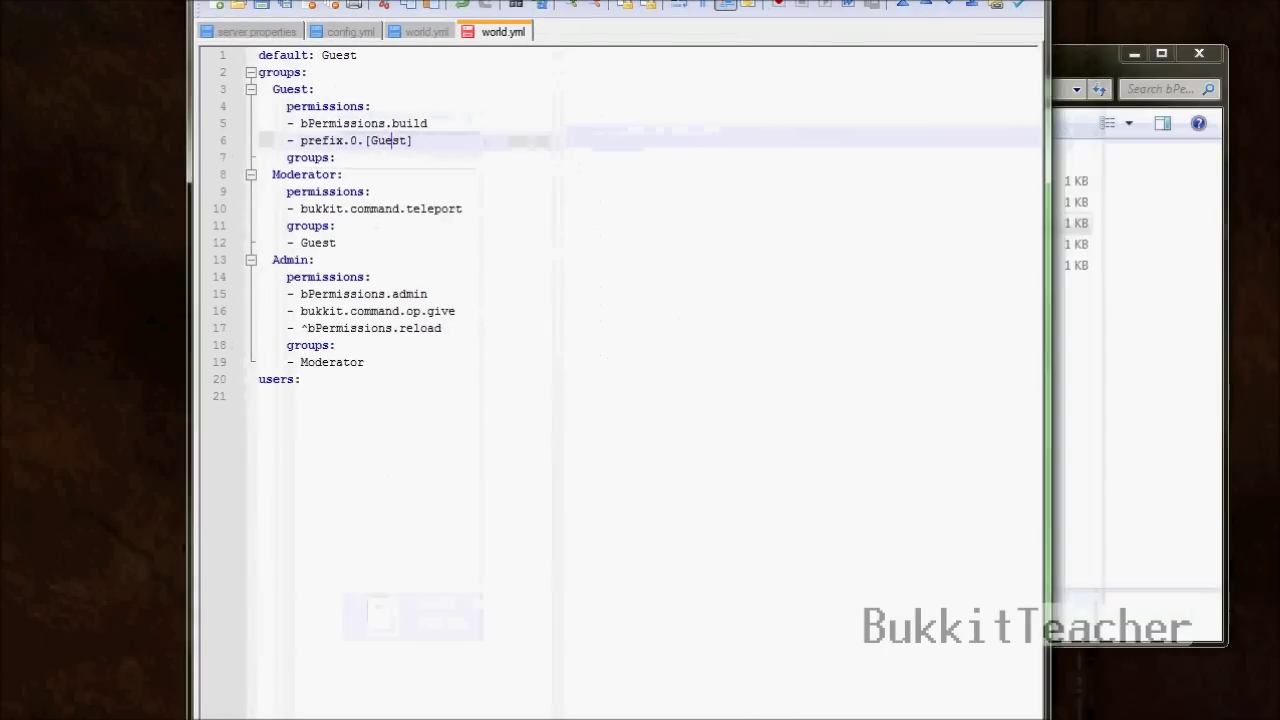
left_click(515, 157)
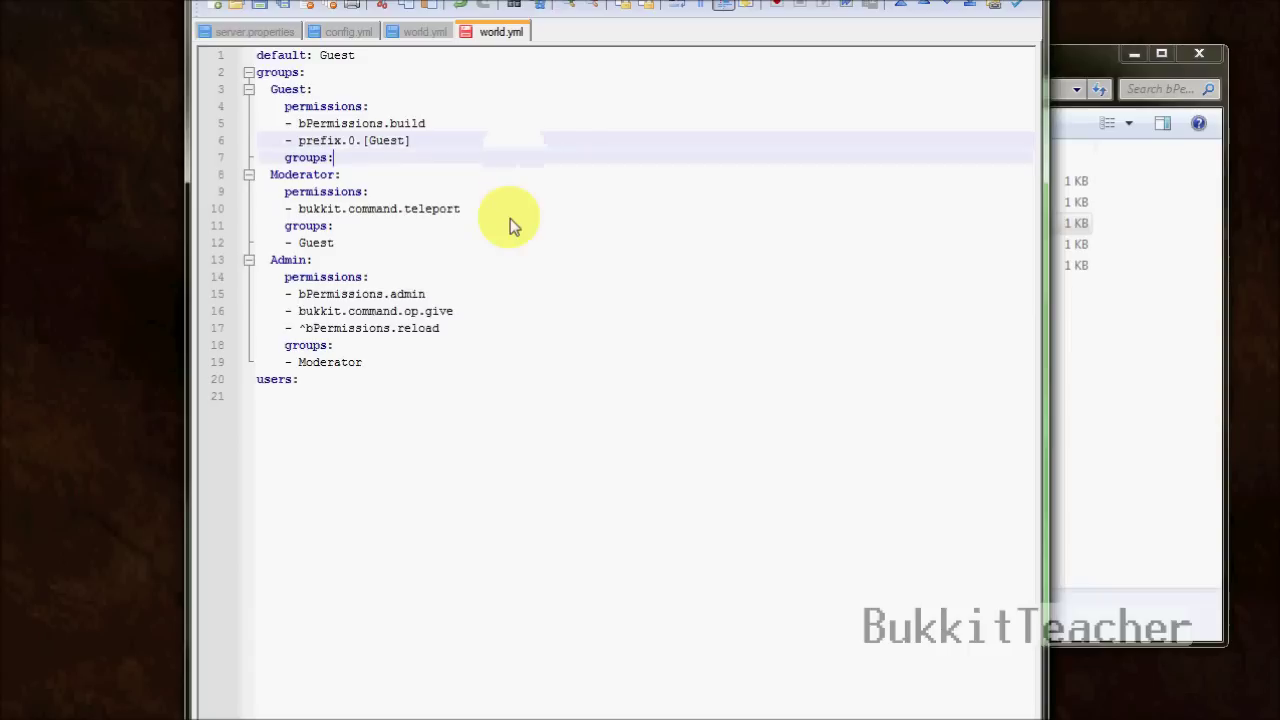
Add the prefix node "- prefix.10.[Mod]" below the teleport node in the Moderator group's permissions.
left_click(510, 222)
left_click(512, 208)
key("Return")
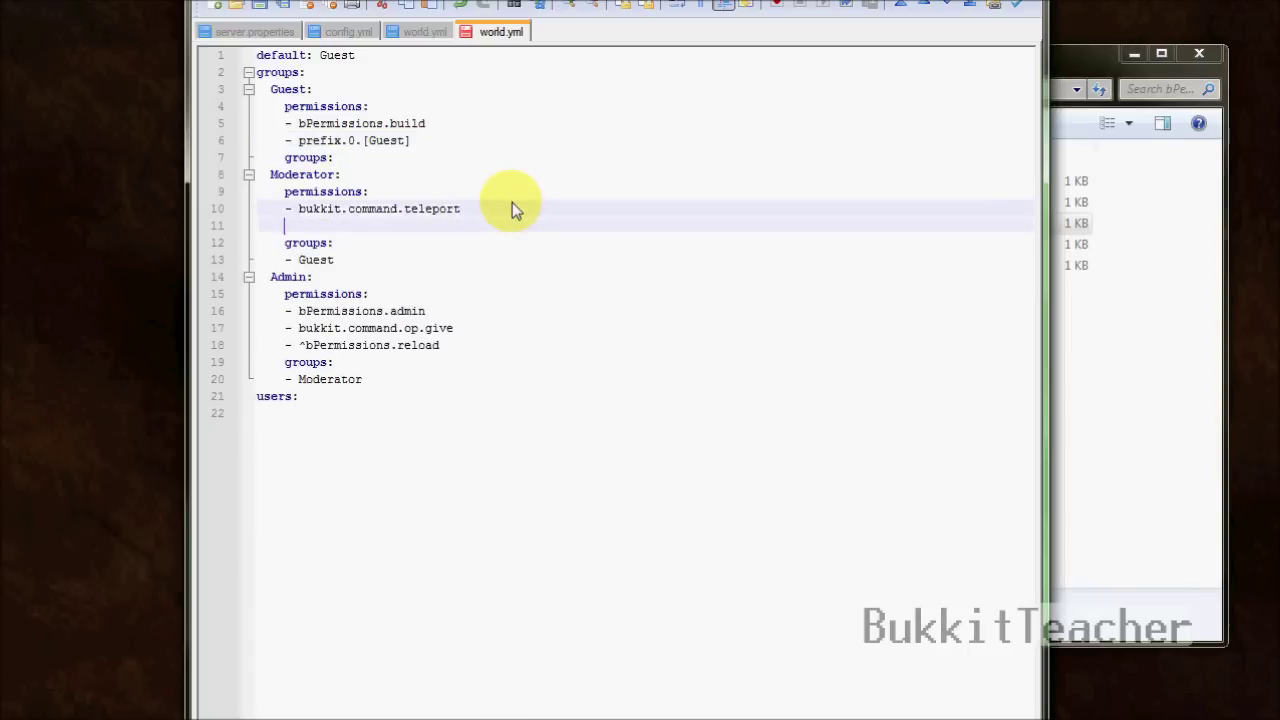
type("- ")
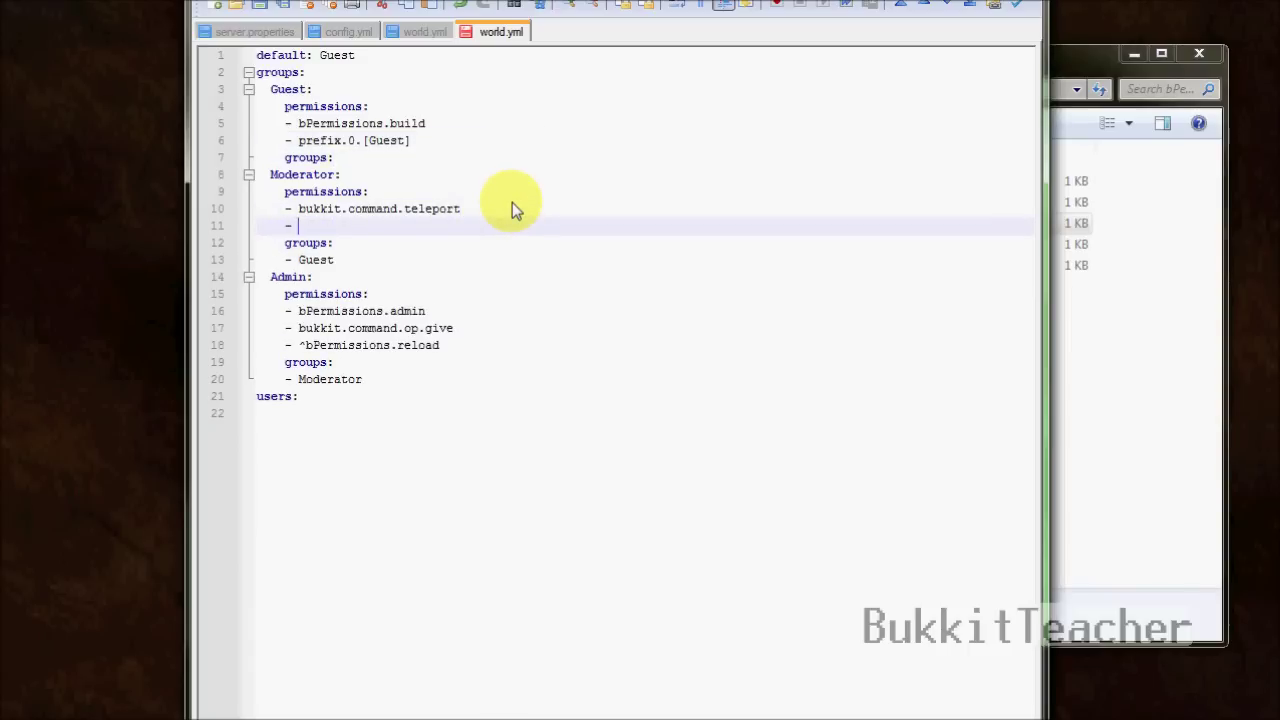
type("prefix.10.[Mod]")
Add the prefix node "- prefix.20.[Admin]" as the last entry of the Admin group's permissions.
left_click(468, 352)
key("Return")
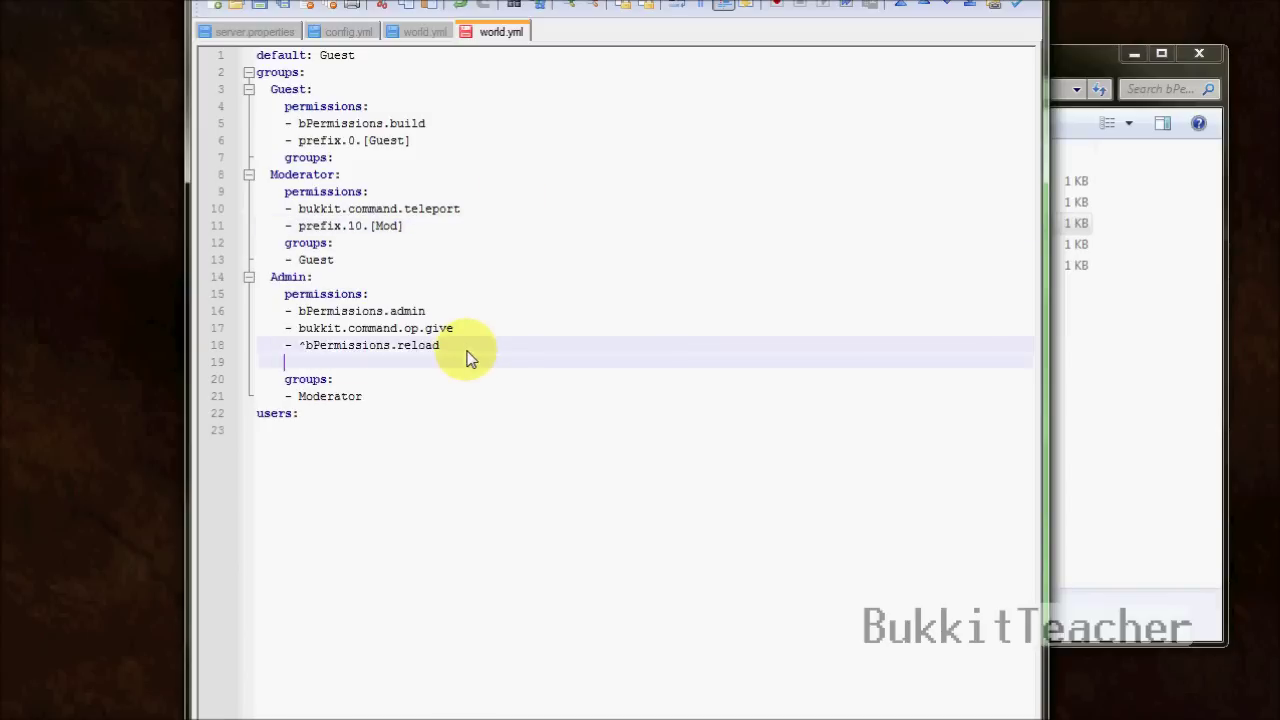
type("- pre")
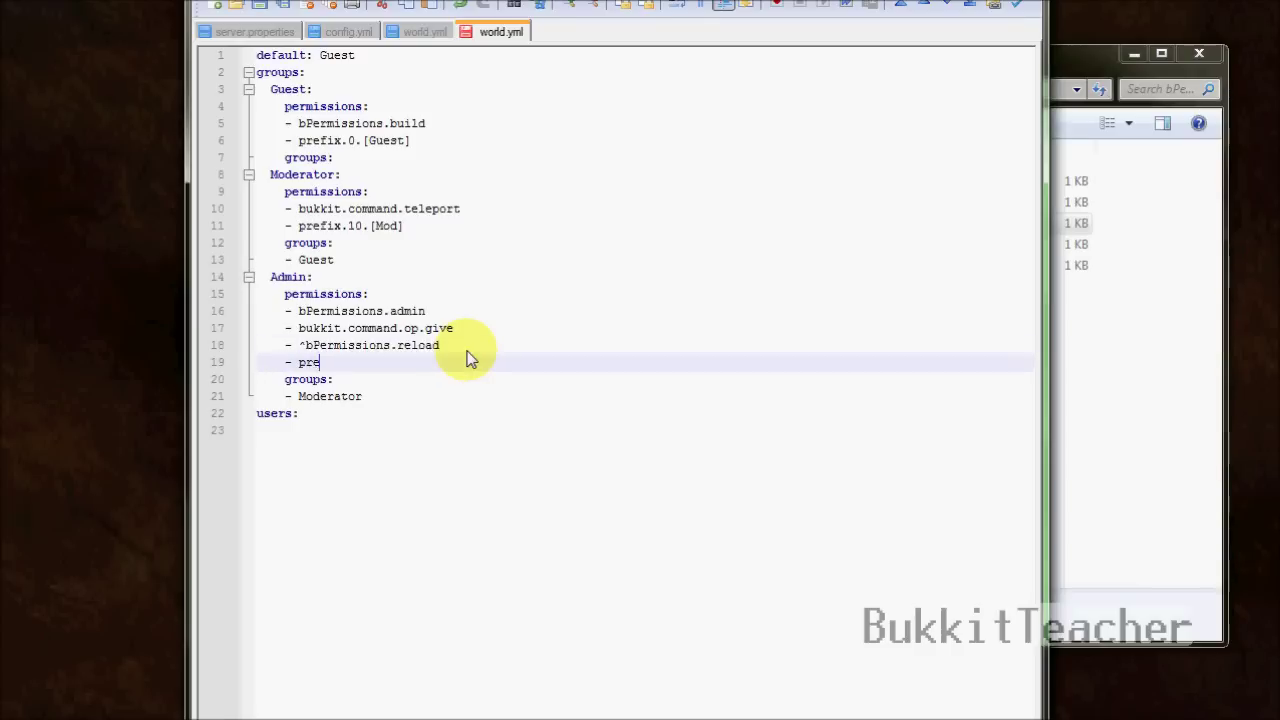
type("fix.20.[Admin]")
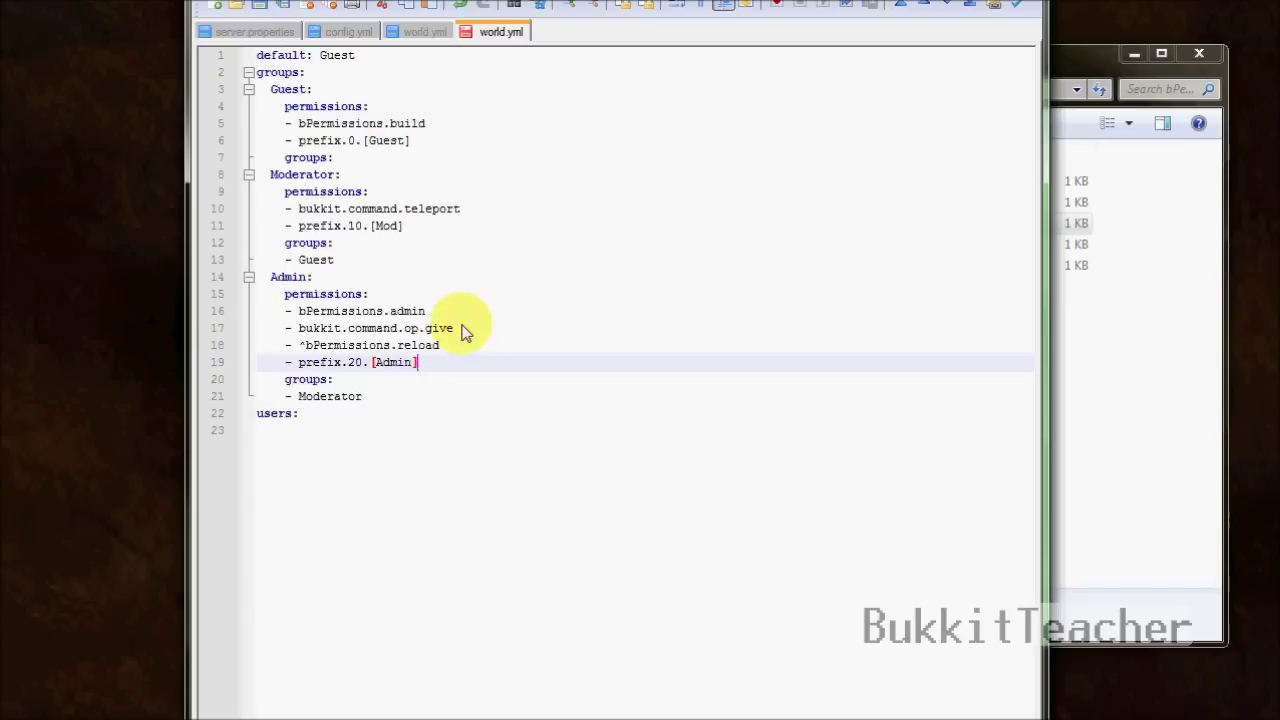
Try the suffix node "- suffix.0.awesomeness" below the Guest group's prefix and delete that line again.
left_click(455, 312)
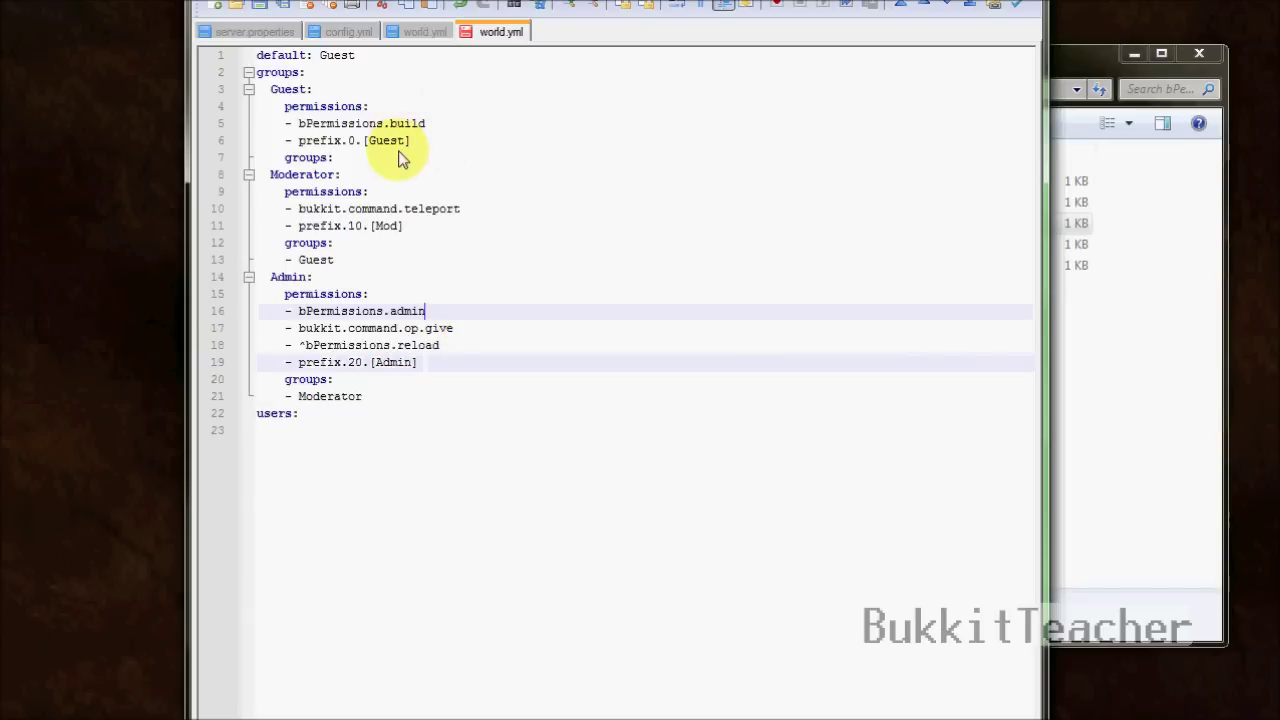
left_click(366, 106)
left_click(441, 143)
key("Return")
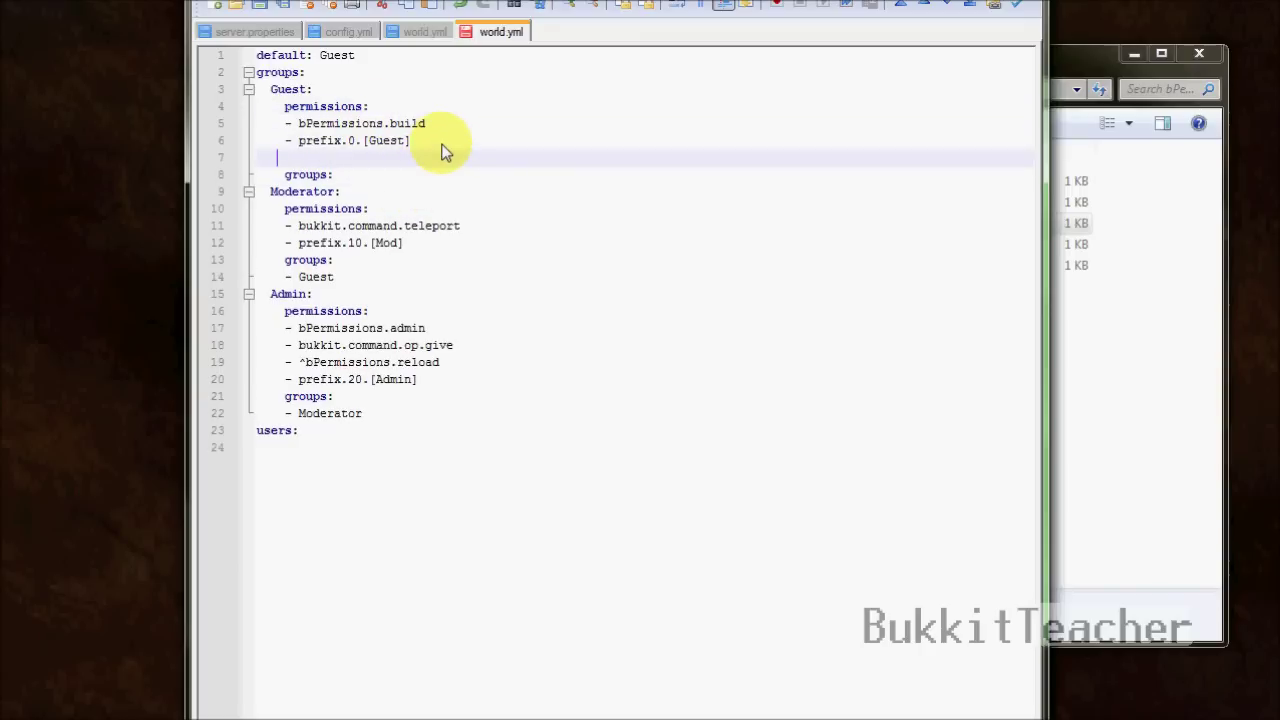
type("- suf")
type("fix.0")
type(".[Gu")
key("BackSpace")
key("BackSpace")
type("awesomeness")
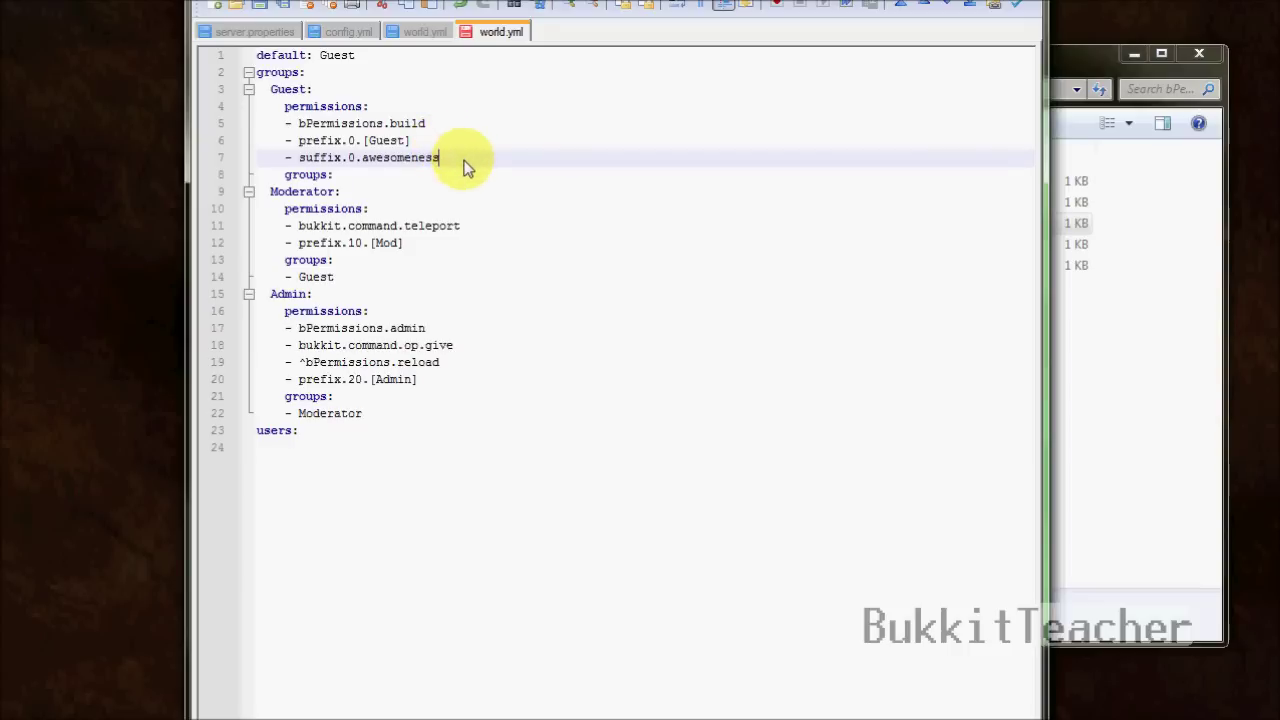
left_click_drag(440, 158, 90, 165)
key("BackSpace")
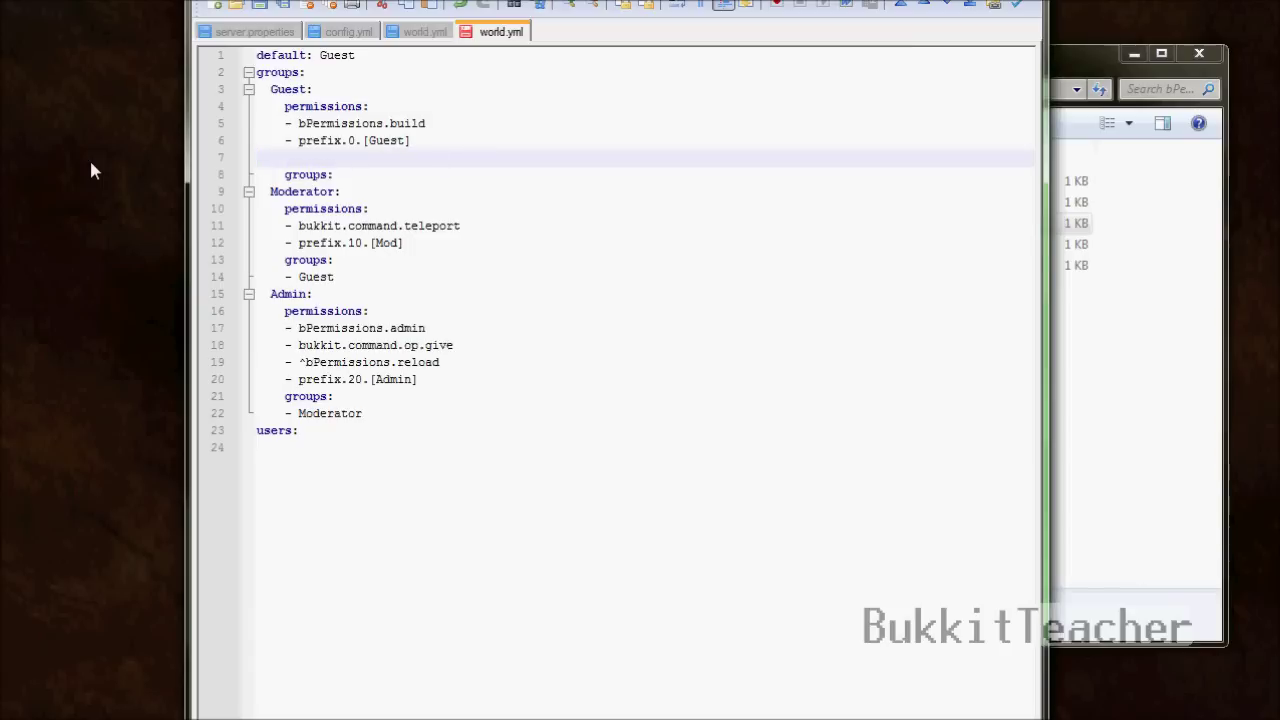
key("BackSpace")
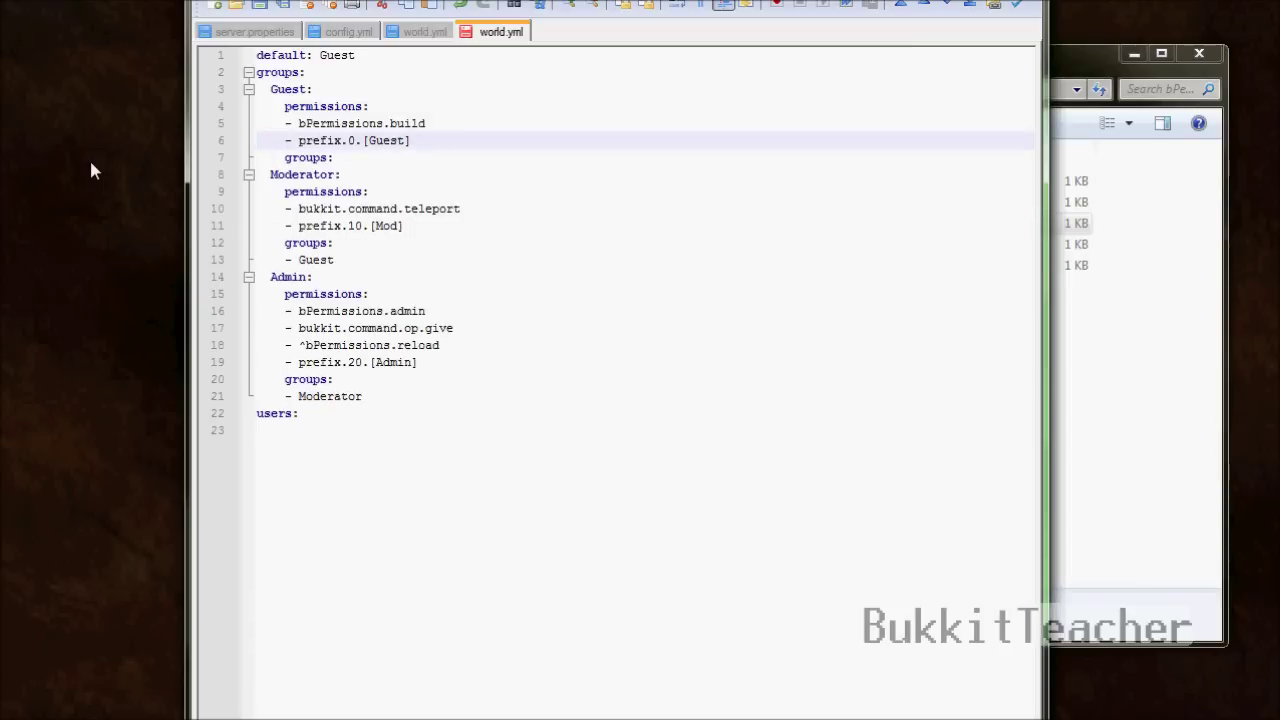
Examine the priority number in the Moderator prefix and the Guest group that Moderator inherits.
left_click(349, 227)
double_click(350, 226)
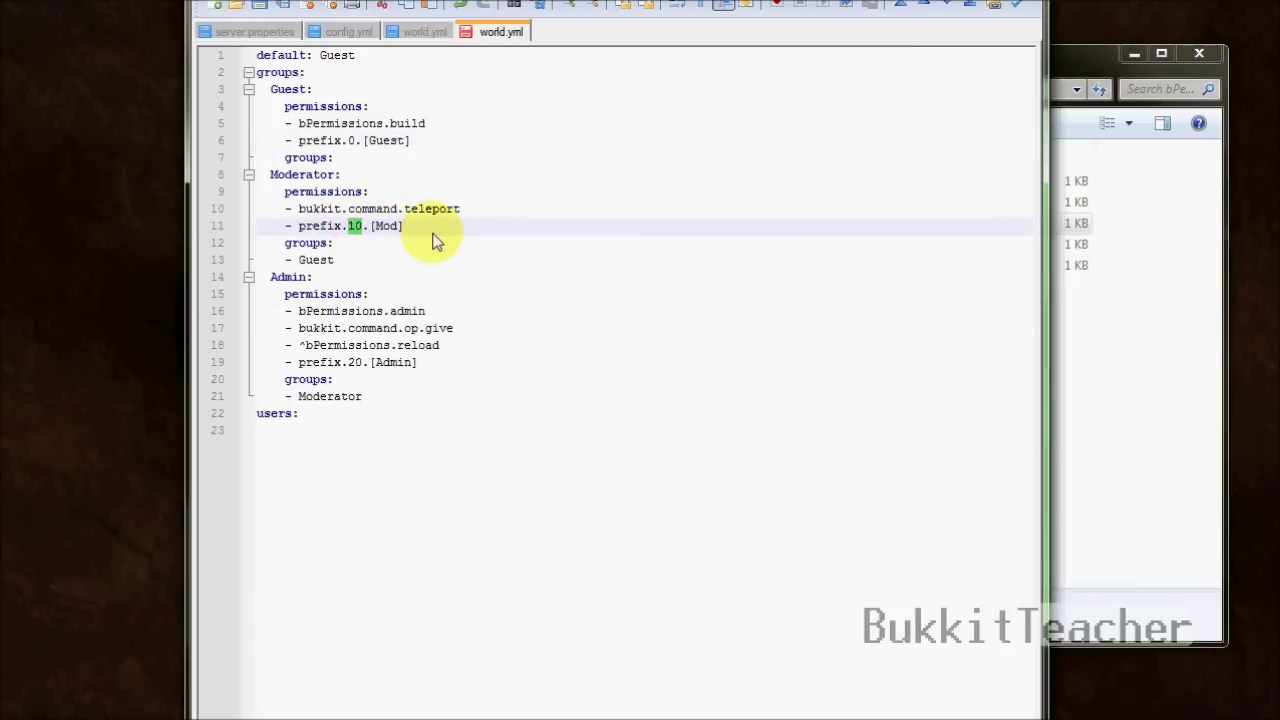
left_click(425, 122)
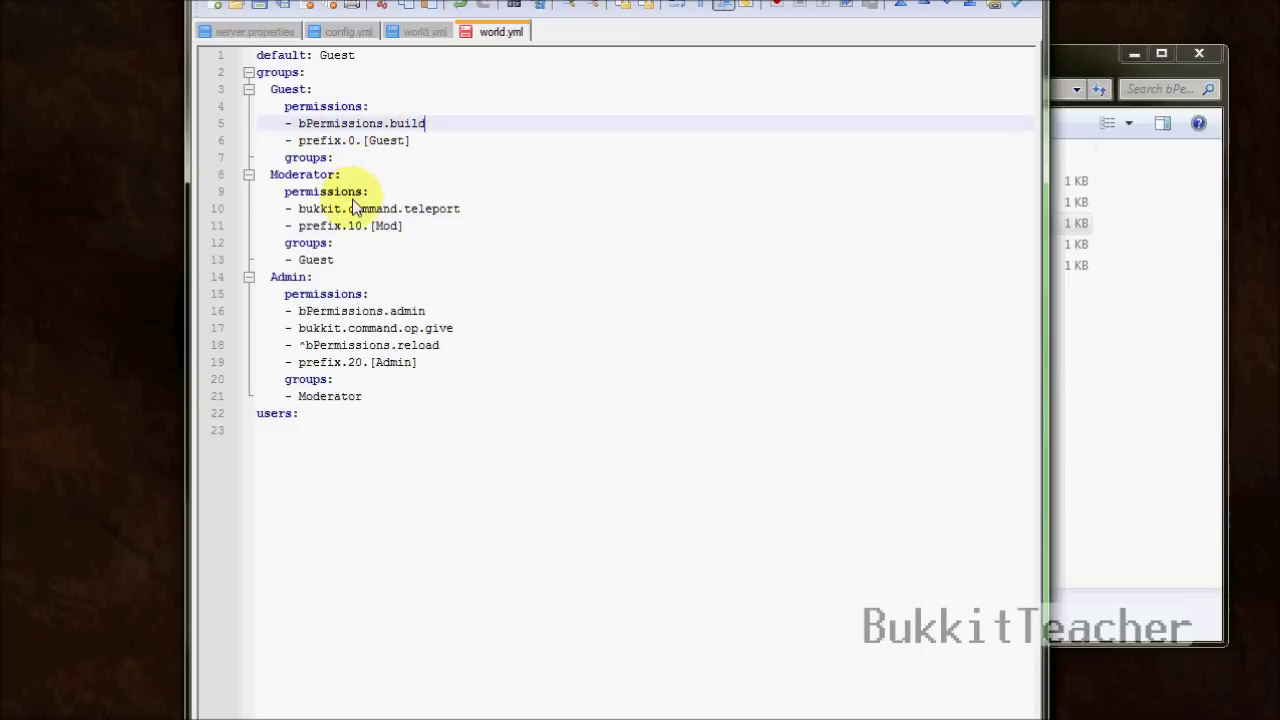
double_click(355, 226)
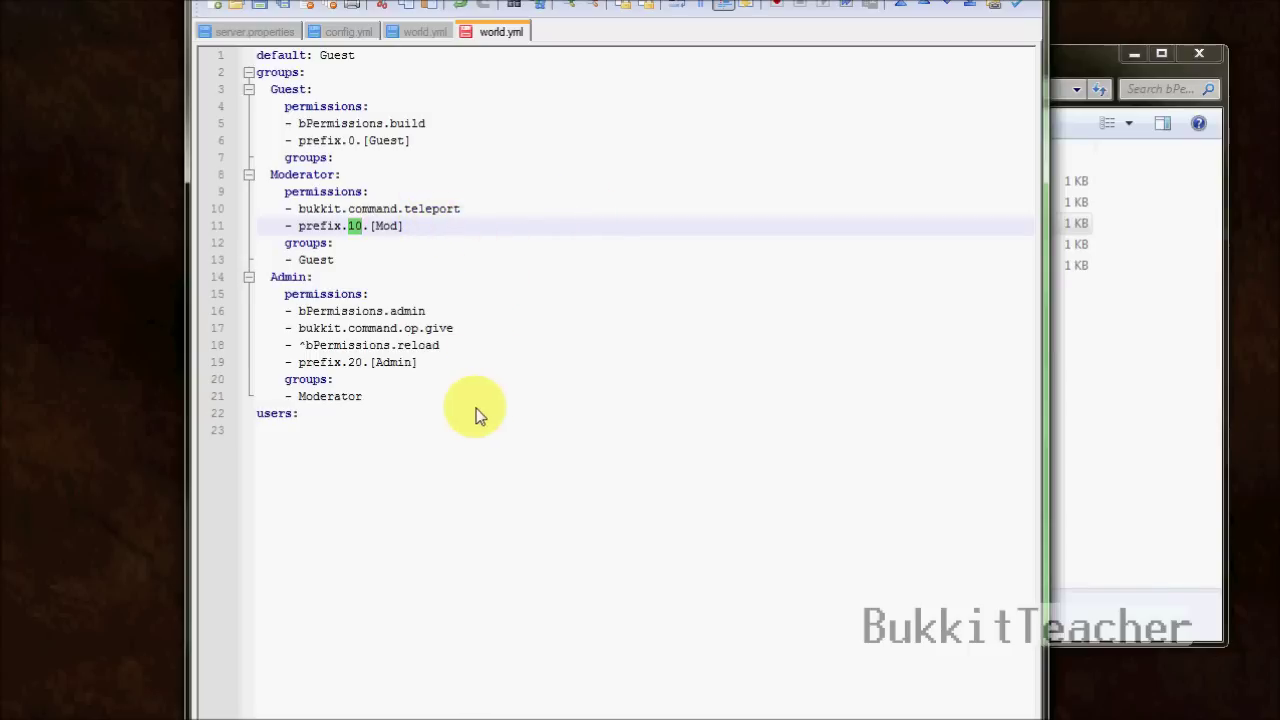
left_click(340, 256)
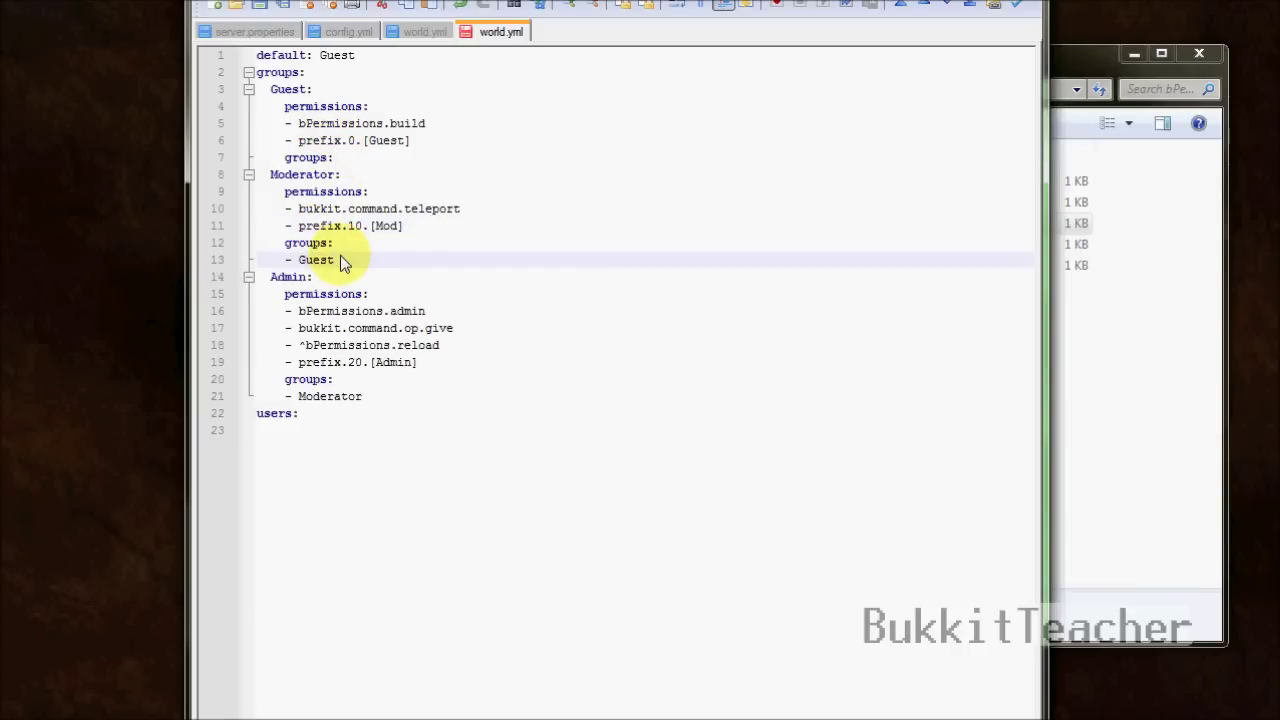
left_click(337, 251)
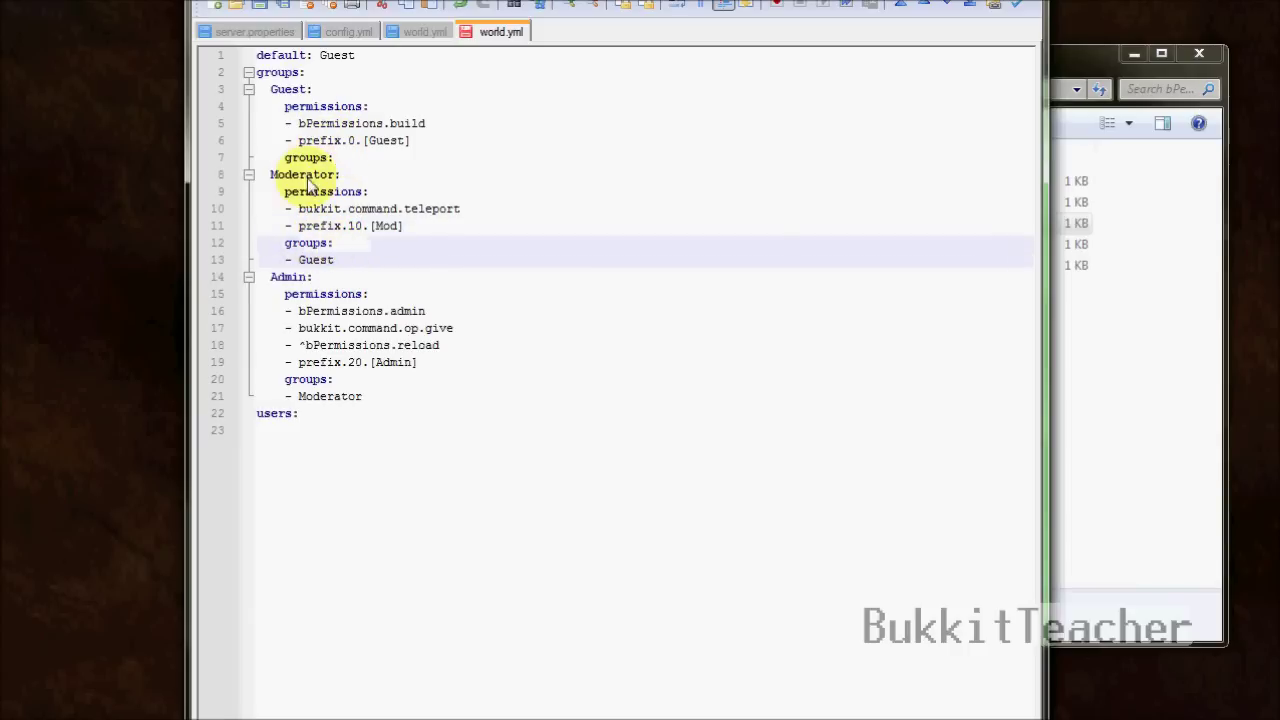
left_click(300, 175)
left_click(315, 256)
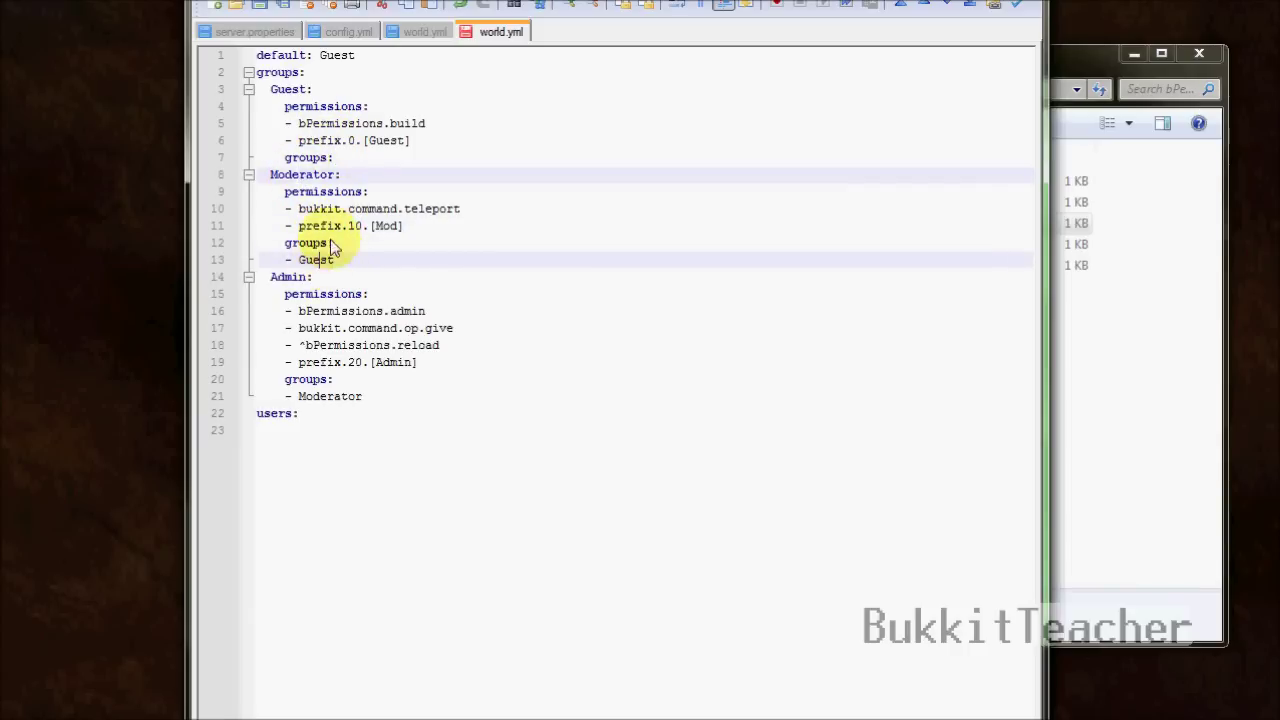
Compare the Guest group's prefix node with the Moderator group's prefix node and its priority number.
left_click(330, 106)
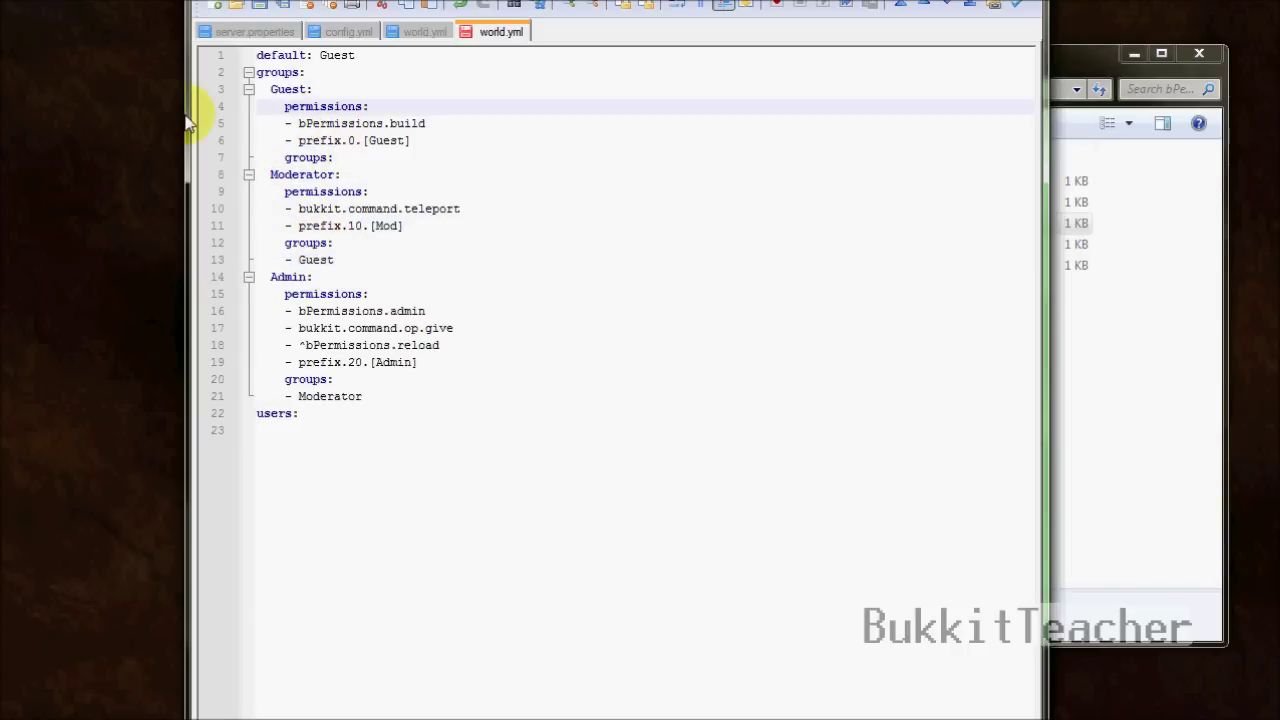
left_click(366, 138)
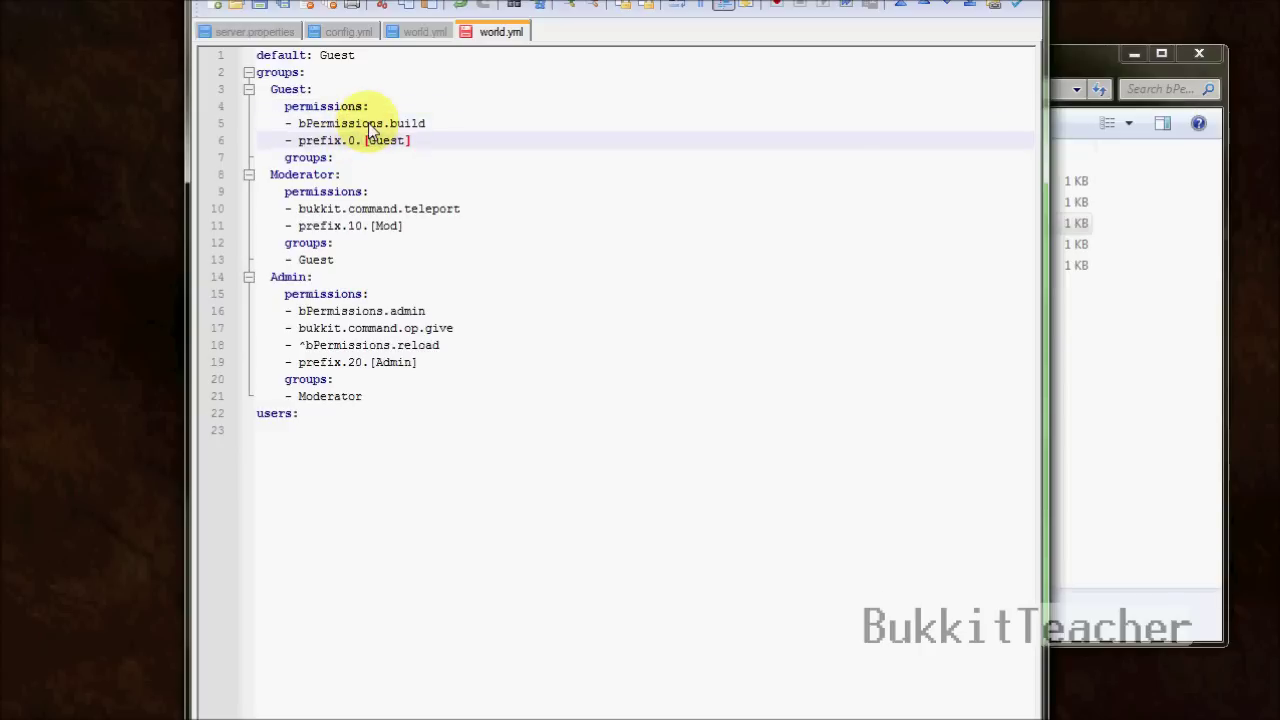
double_click(310, 142)
left_click(445, 145, "shift")
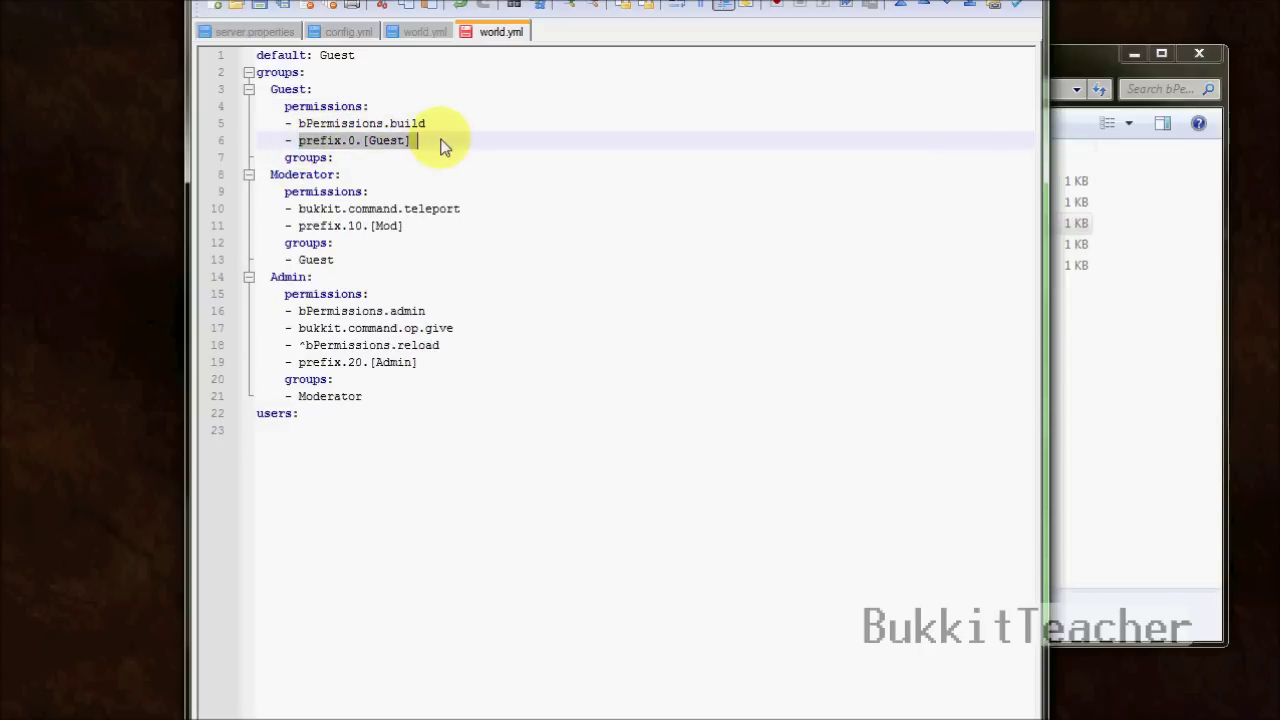
left_click(425, 210)
left_click(423, 226)
left_click(298, 226, "shift")
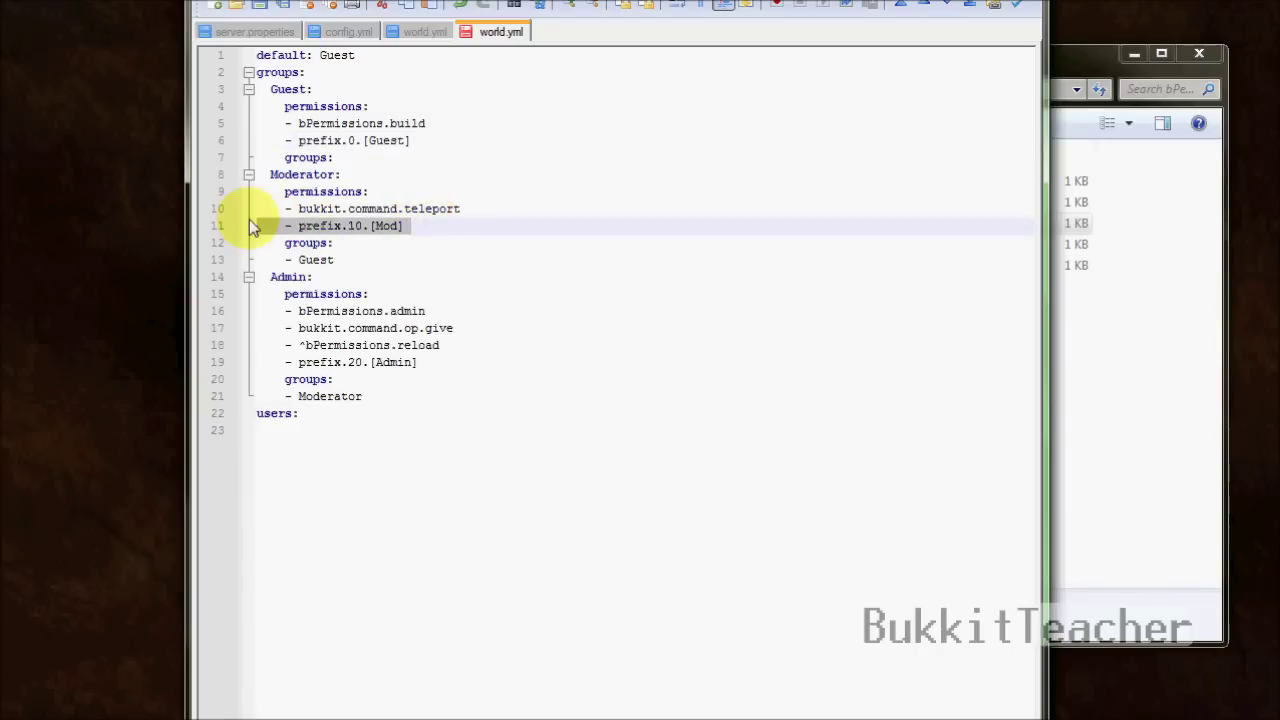
left_click(388, 228)
left_click_drag(372, 228, 348, 229)
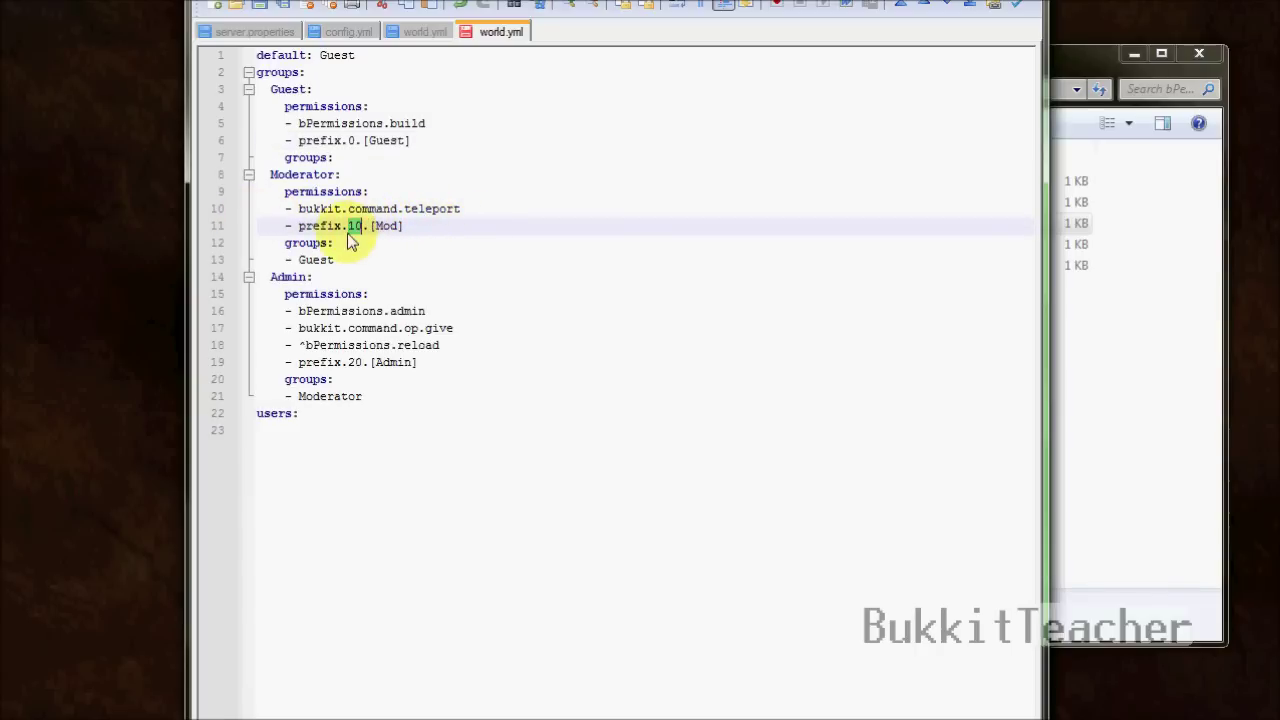
Compare the prefix nodes and priority numbers of the Guest, Moderator and Admin groups with the groups they inherit.
left_click(386, 230)
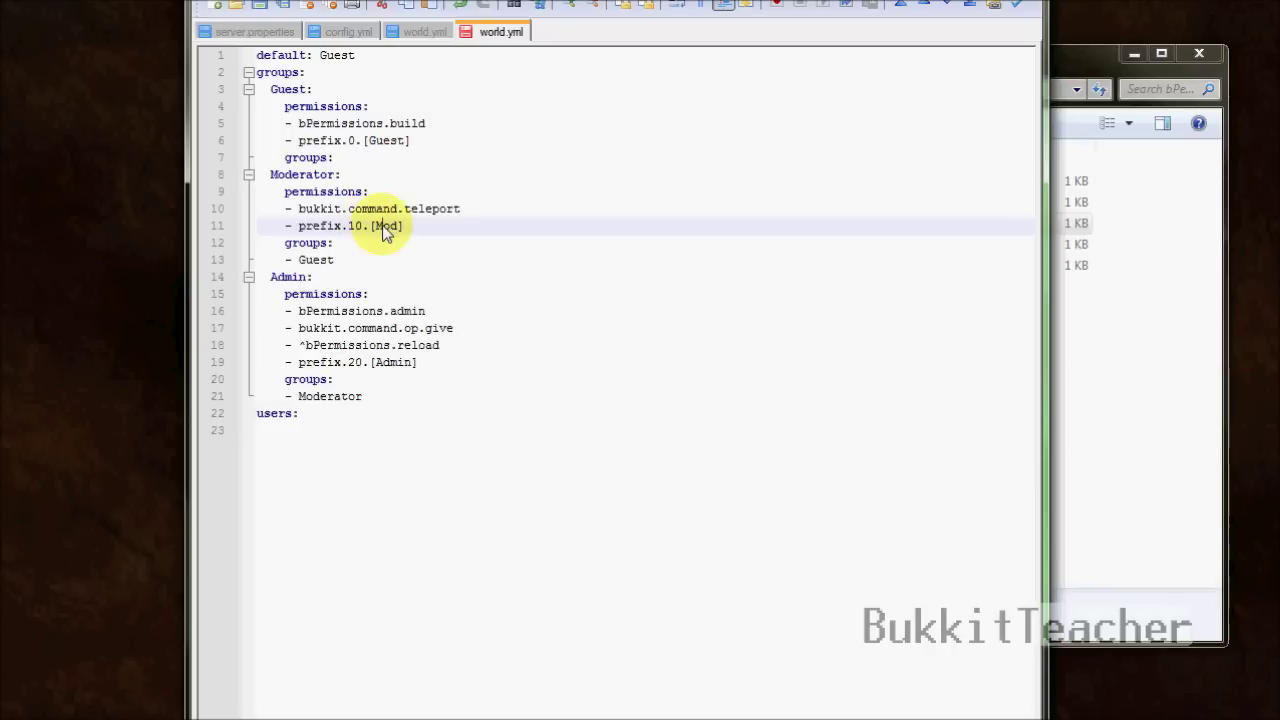
left_click(386, 146)
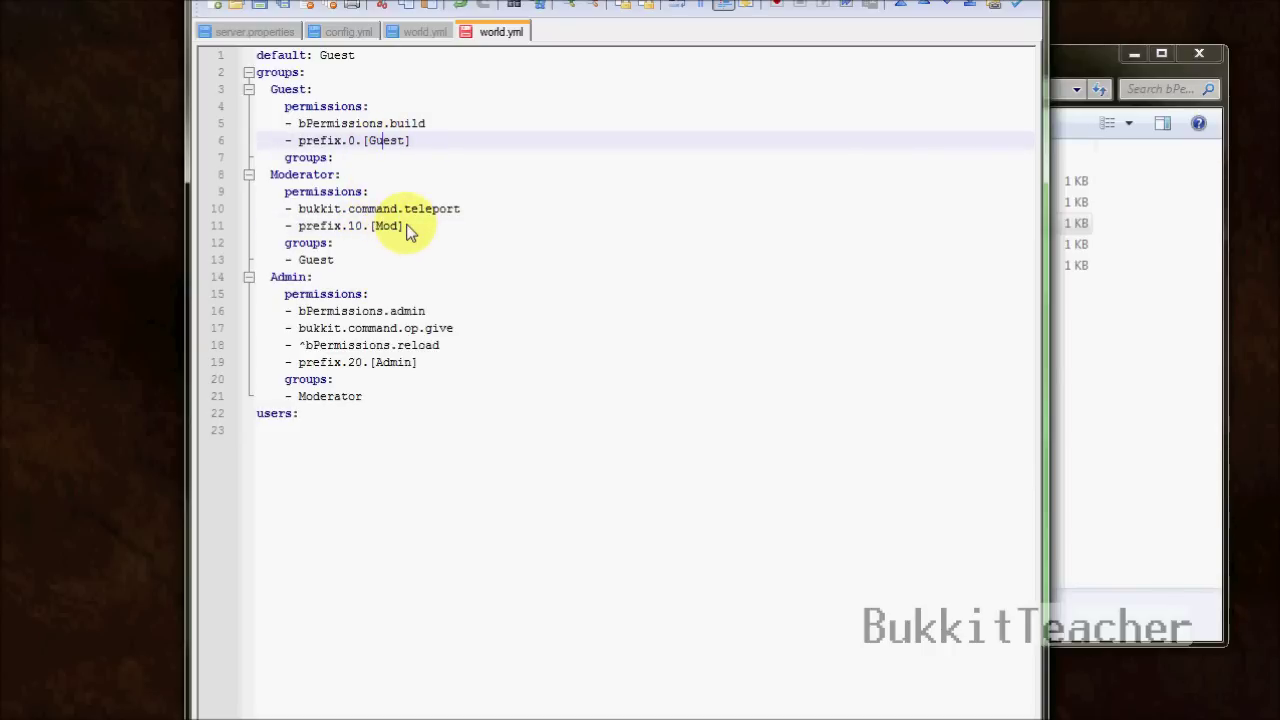
left_click(352, 266)
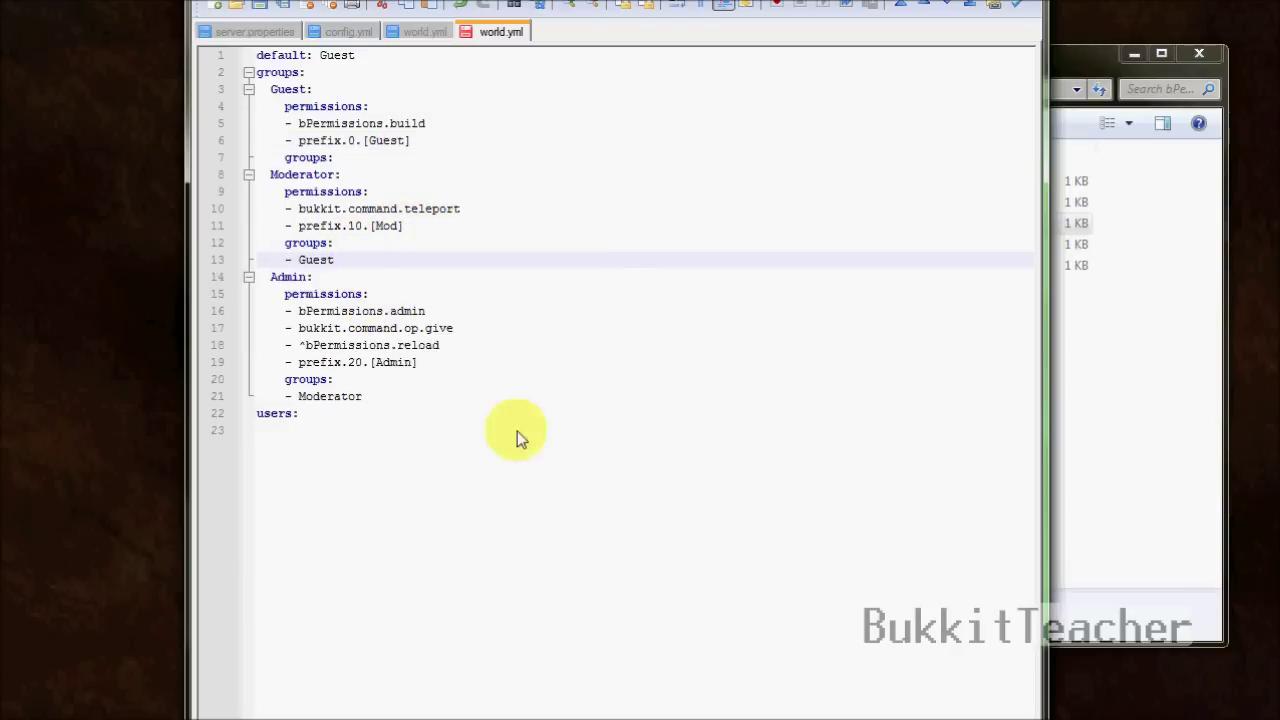
left_click(328, 176)
left_click(352, 311)
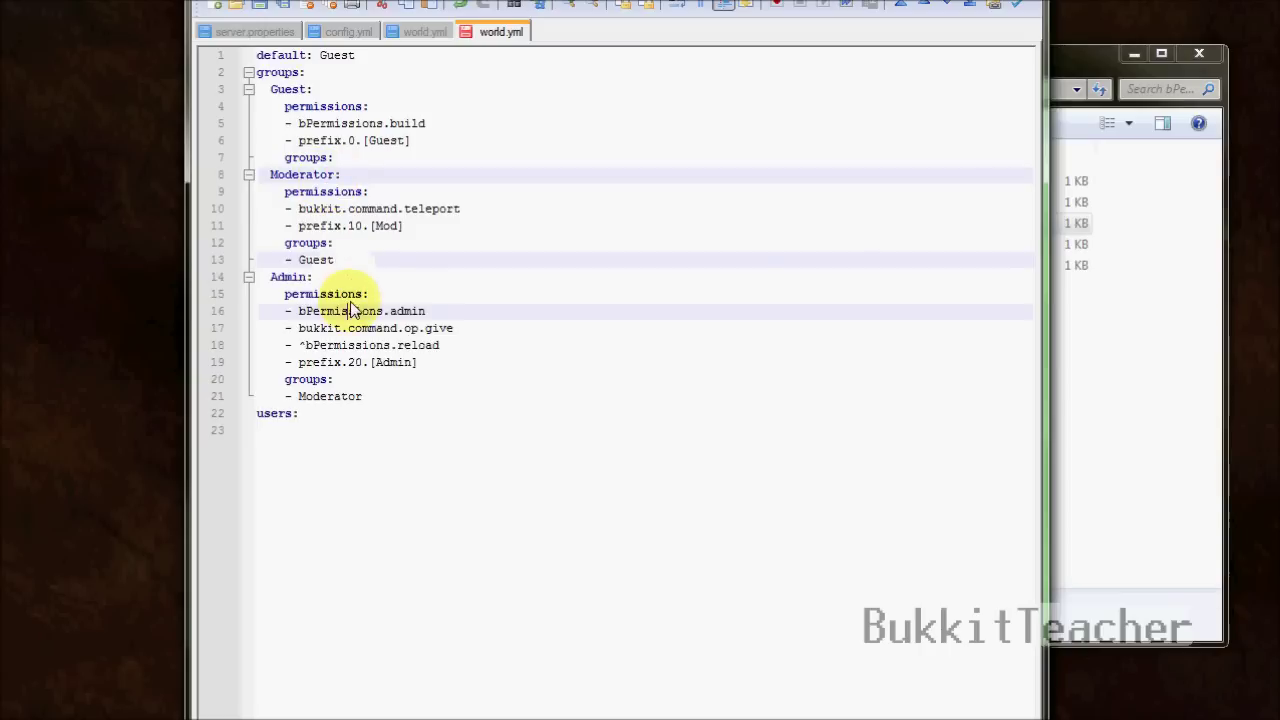
left_click(399, 226)
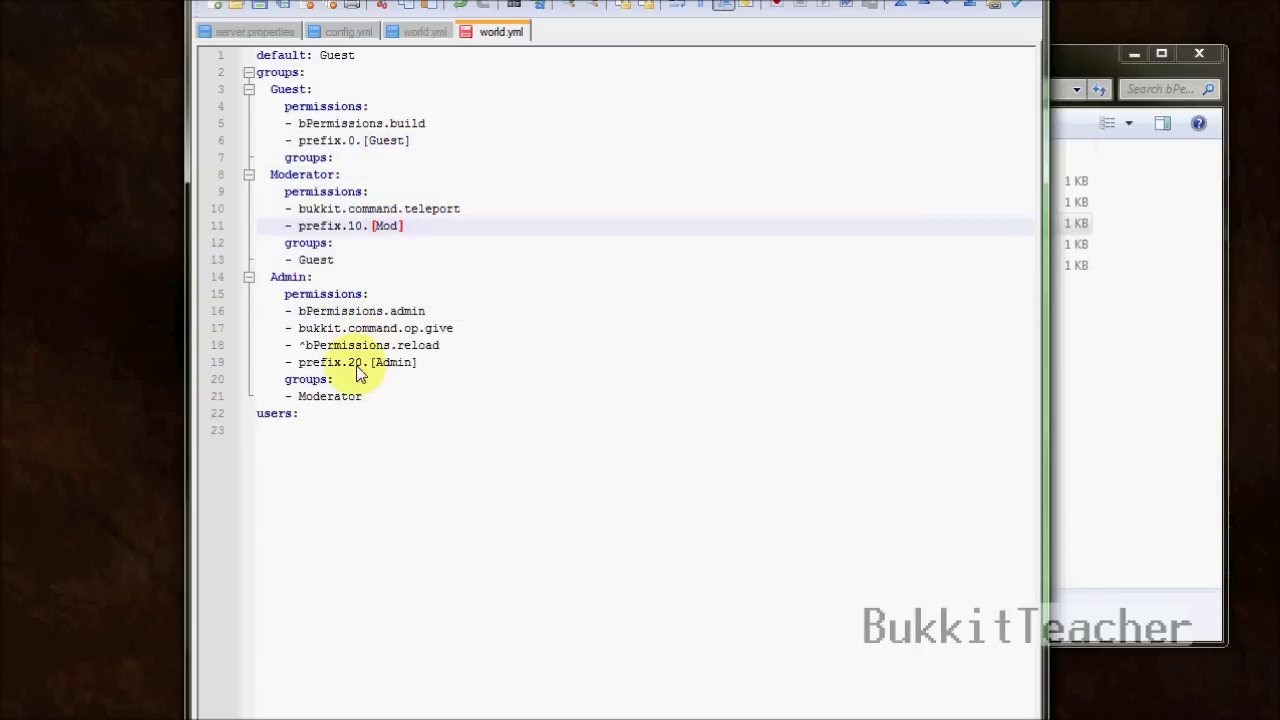
left_click(348, 128)
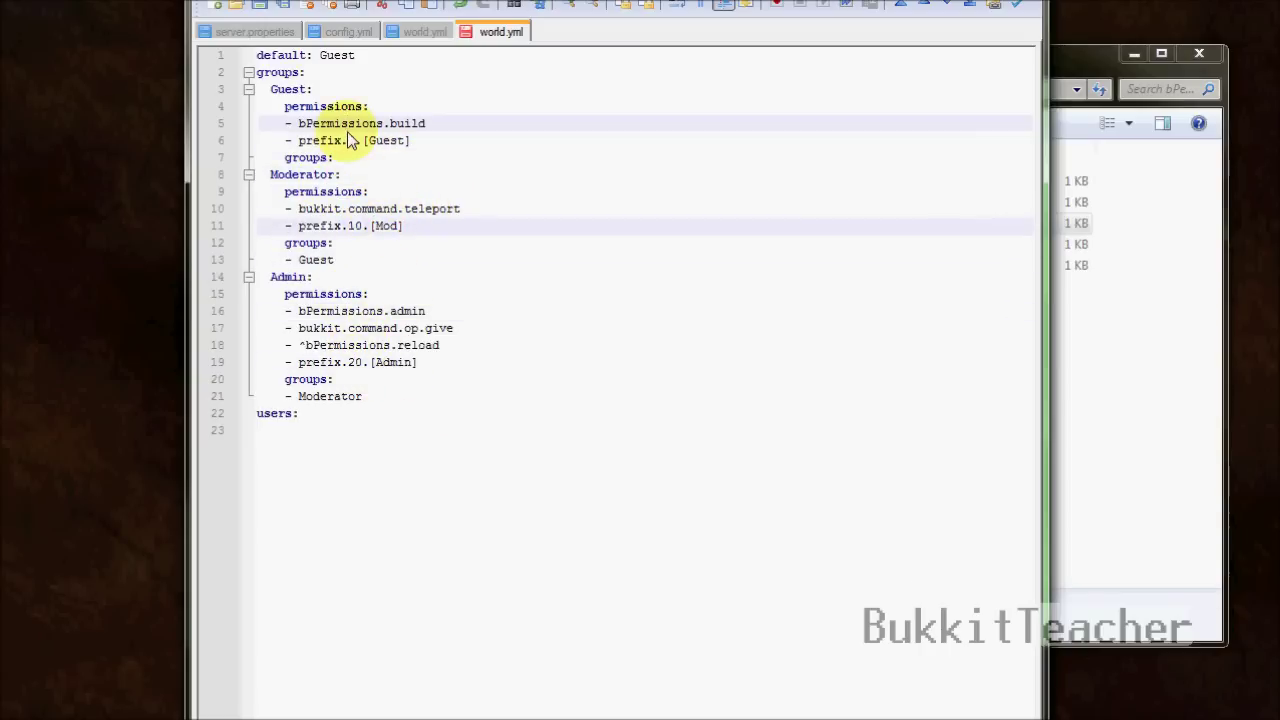
left_click(404, 364)
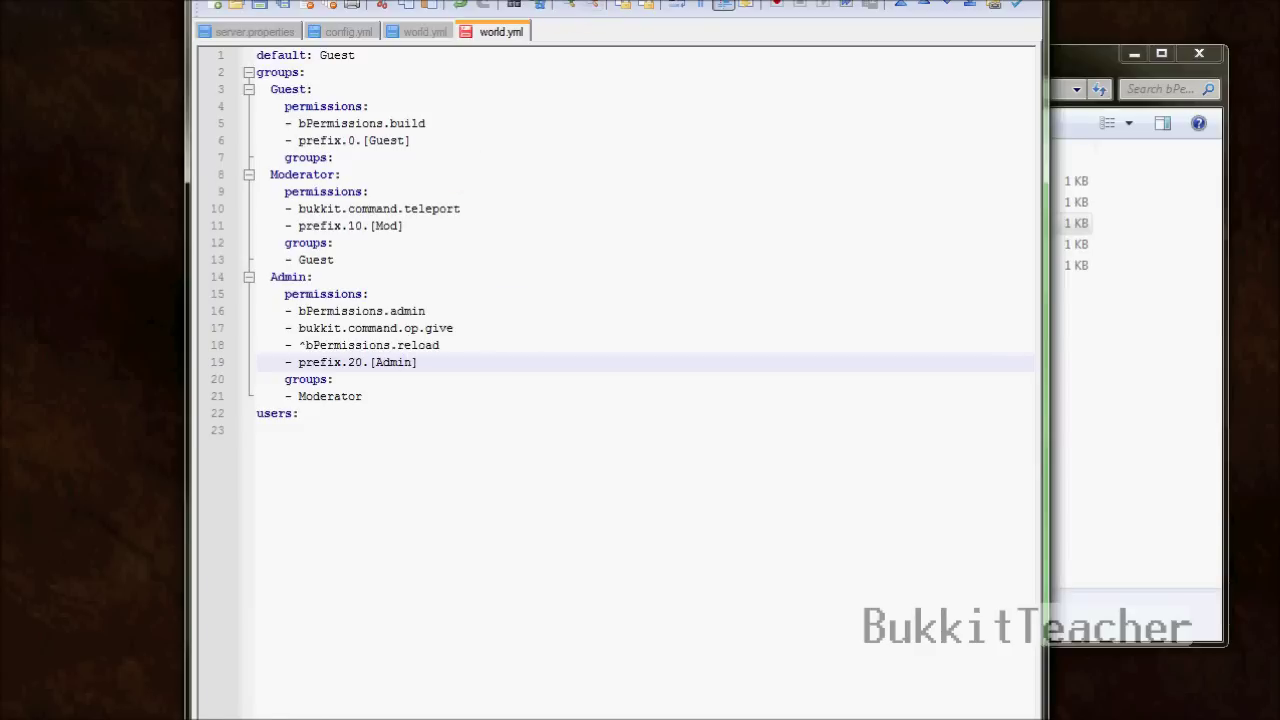
Move the editor window aside to uncover the webgui and bChatMan... files on the desktop and select the bChatMan... file.
left_click_drag(610, 2, 790, 2)
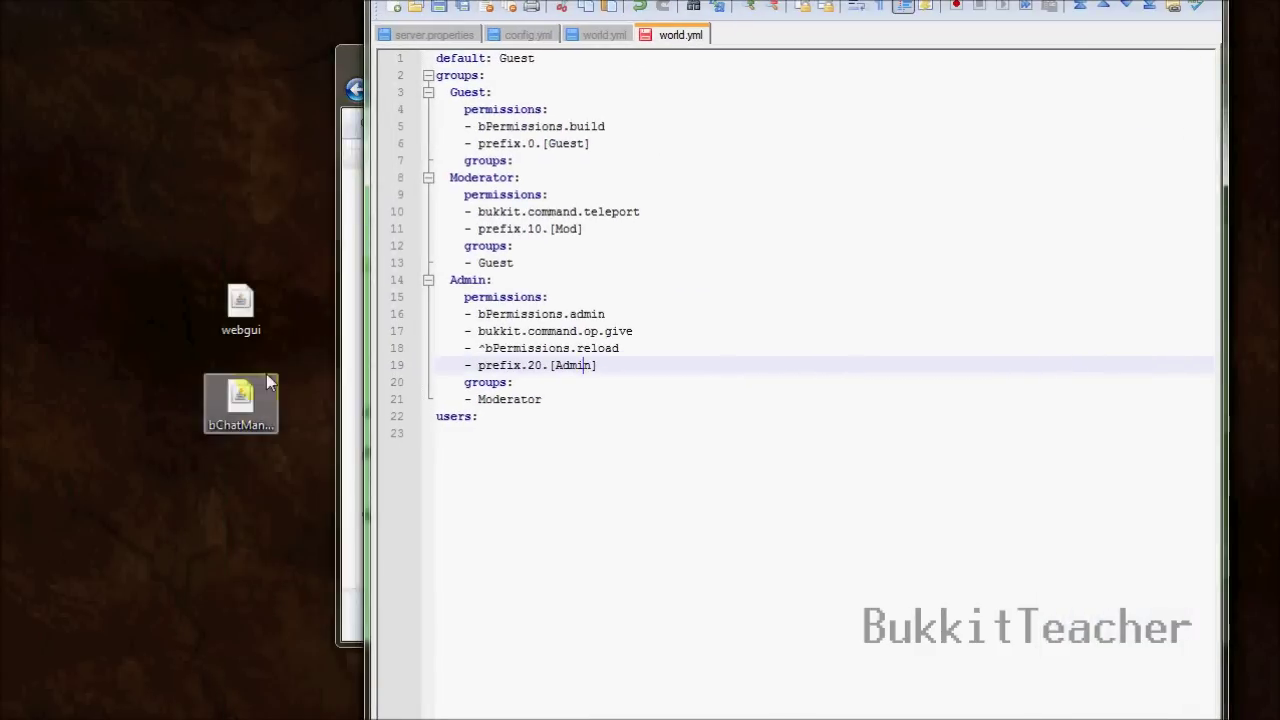
left_click(245, 318)
left_click(260, 395)
left_click(272, 332)
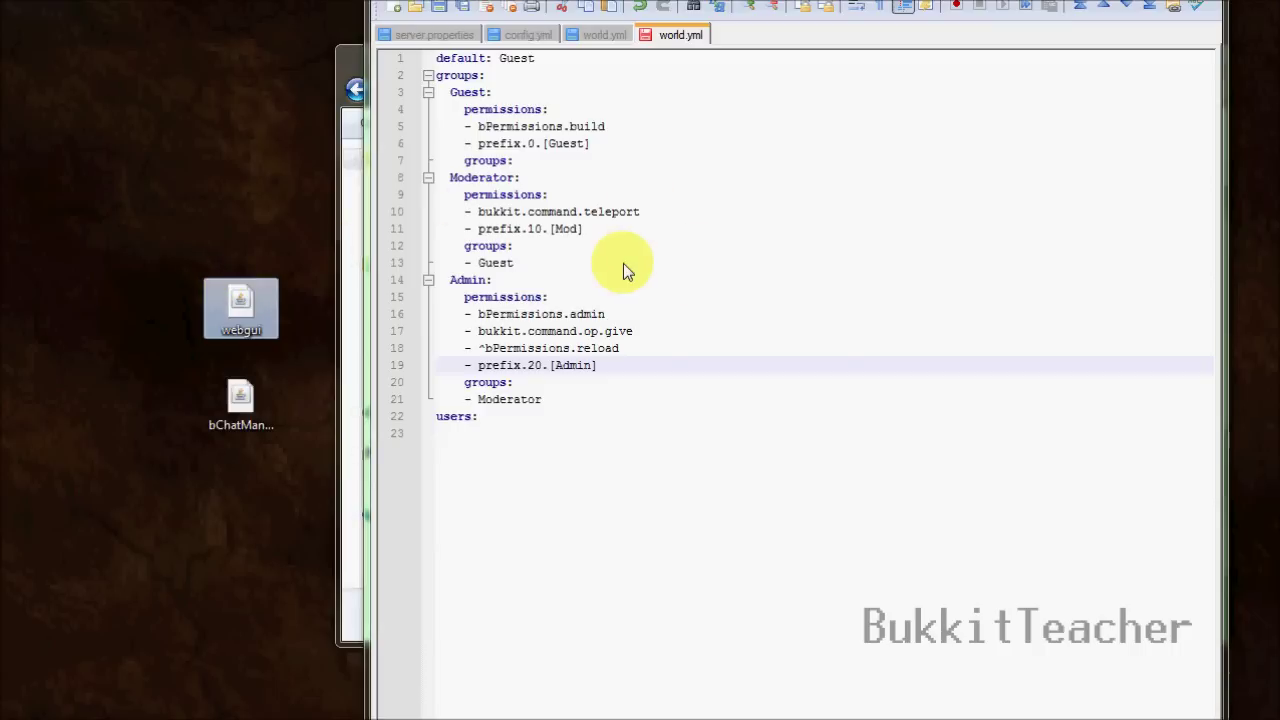
left_click(242, 398)
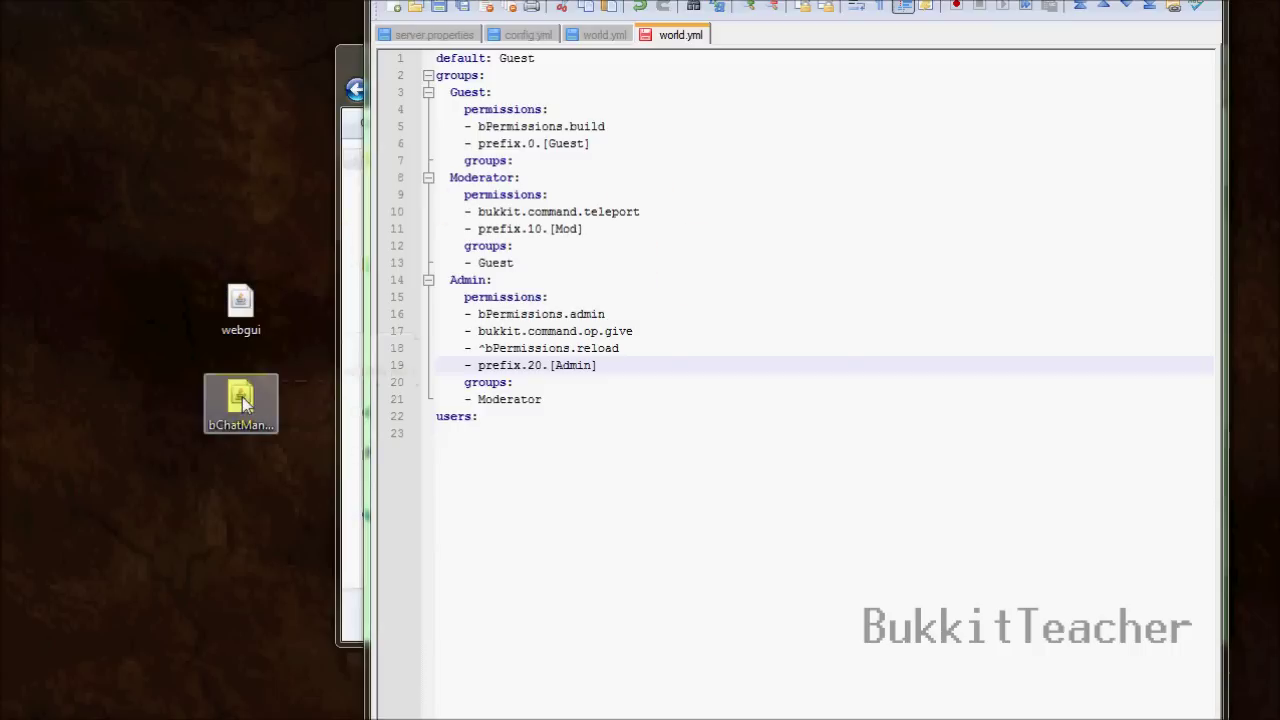